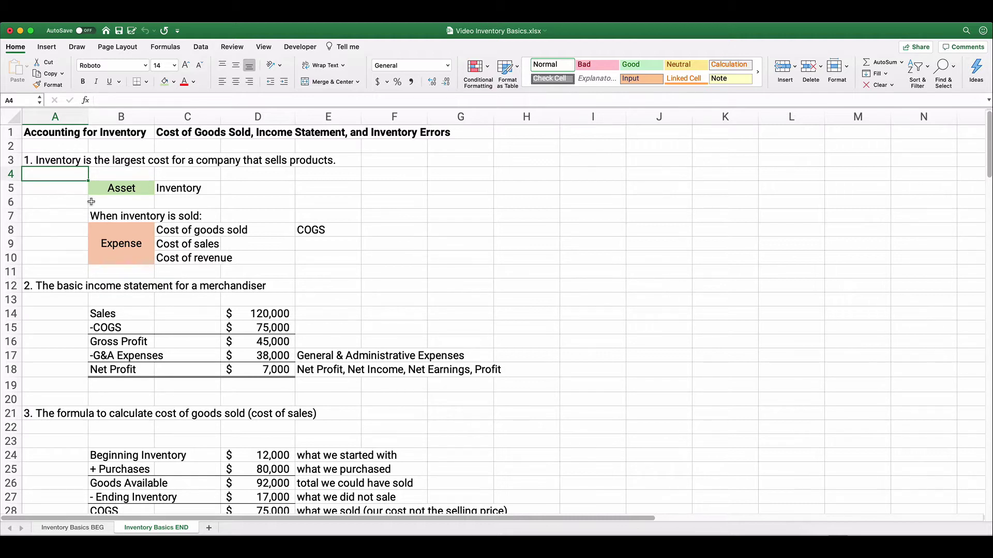
Review the inventory asset and expense notes and the COGS, gross profit and G&A lines of the merchandiser income statement
click(190, 189)
click(117, 194)
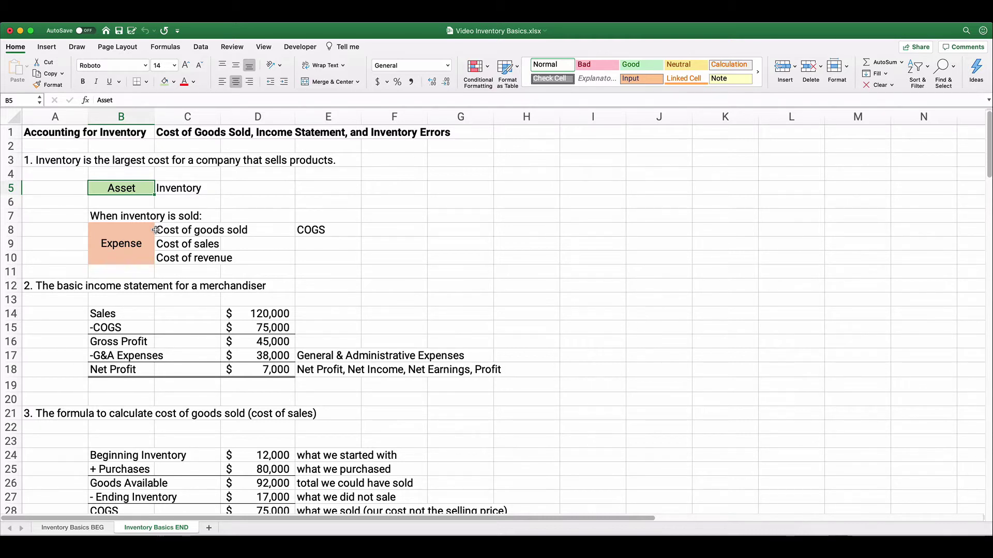
scroll(96, 297, down, 1)
scroll(96, 297, down, 2)
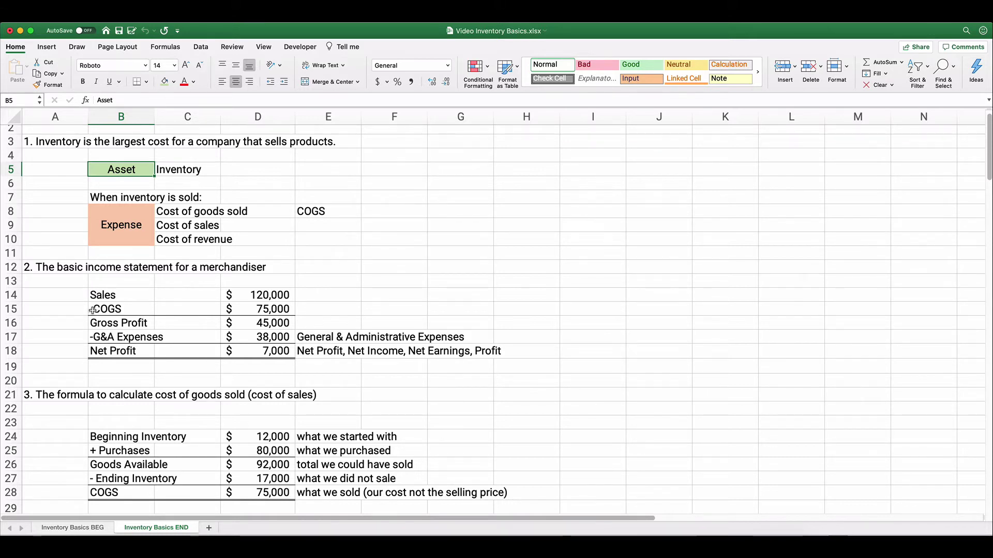
click(106, 323)
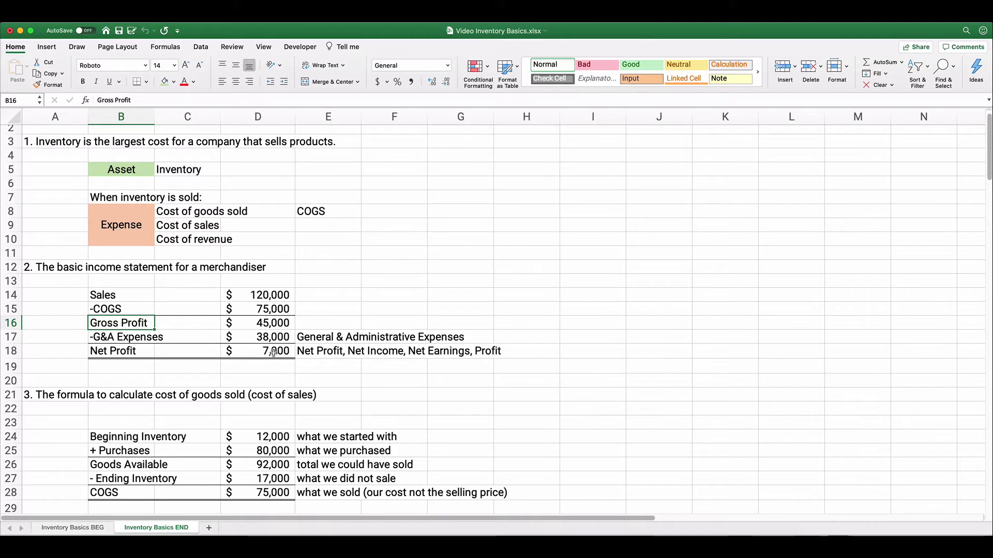
click(130, 309)
drag(130, 309, 278, 309)
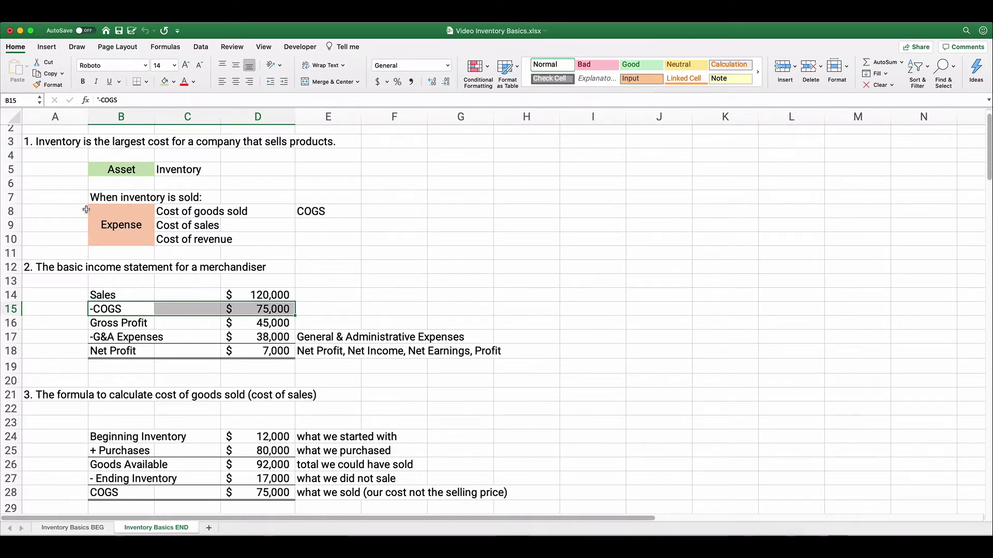
click(55, 304)
click(109, 309)
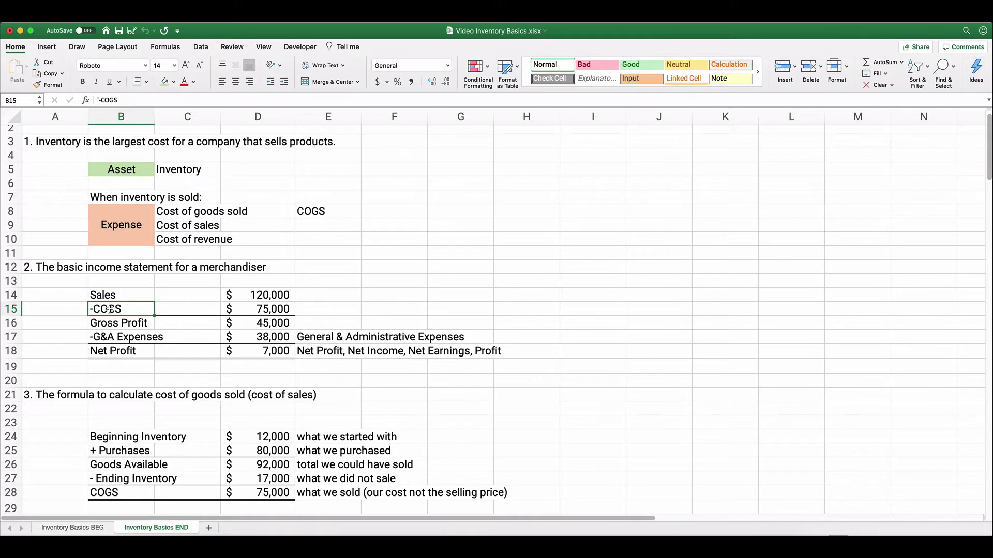
click(251, 337)
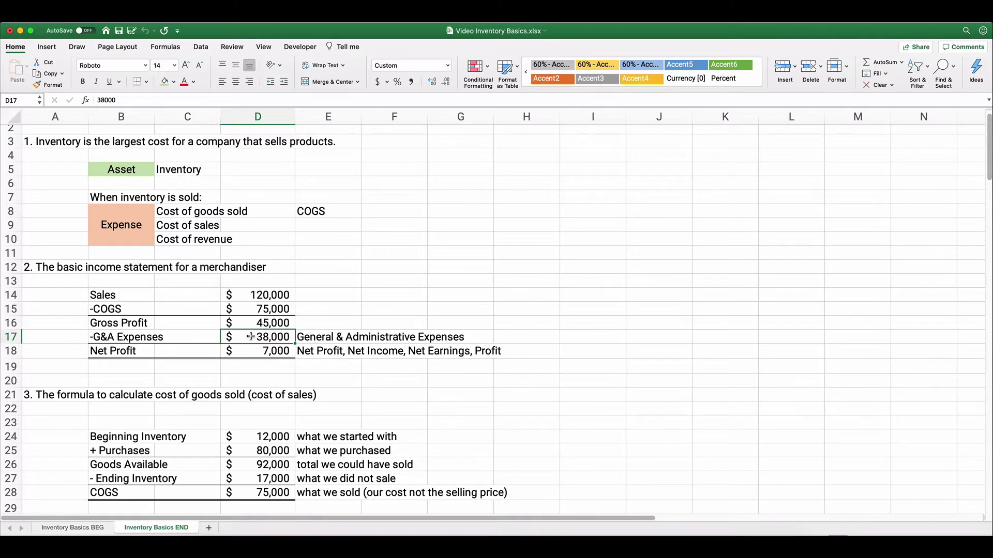
Examine the cost of goods sold formula in section 3, from beginning inventory to goods available
scroll(69, 379, down, 3)
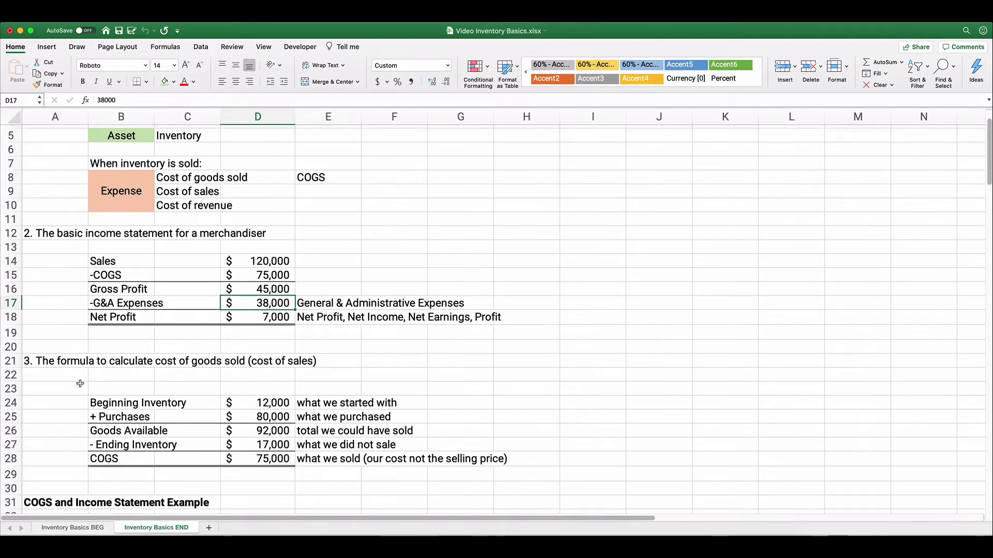
scroll(69, 378, down, 2)
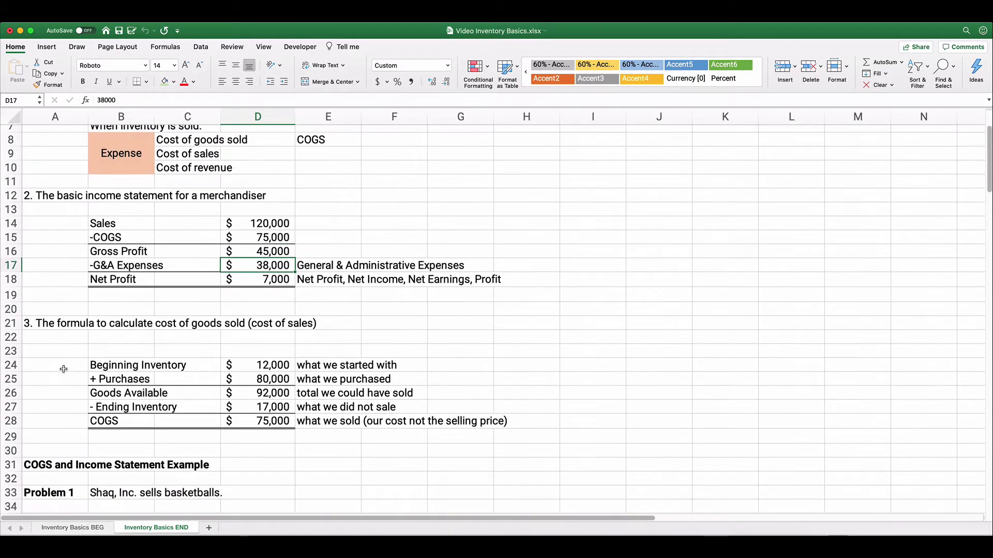
drag(118, 364, 339, 364)
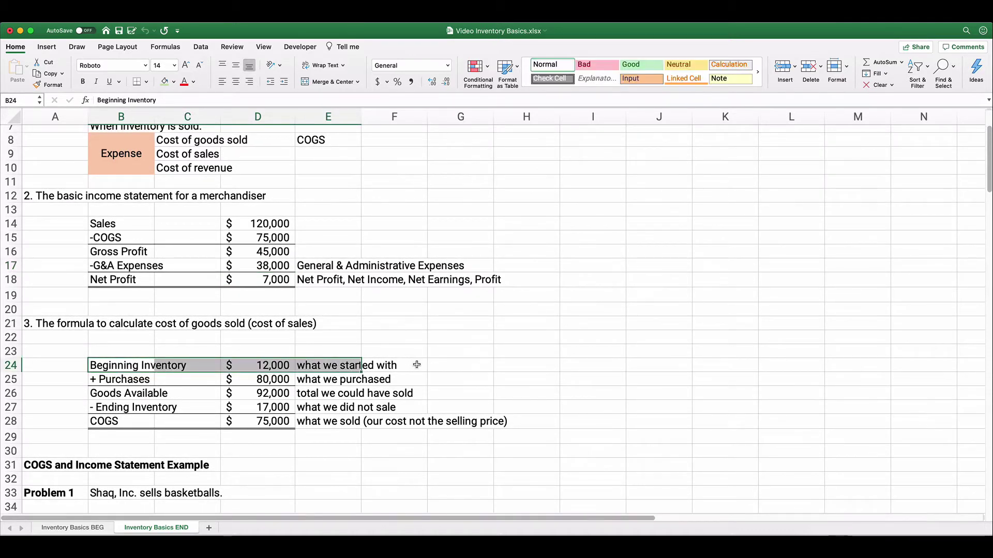
click(414, 365)
click(468, 364)
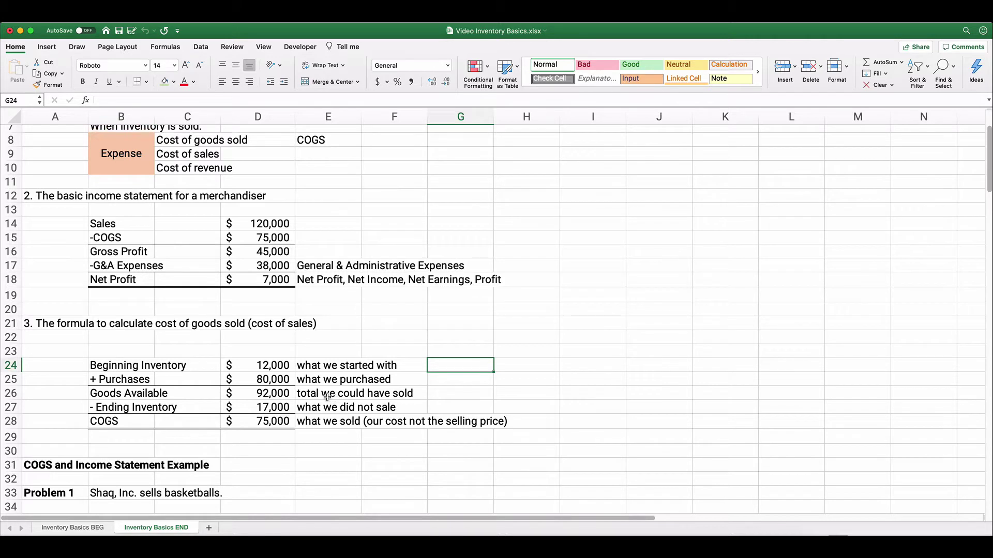
click(100, 397)
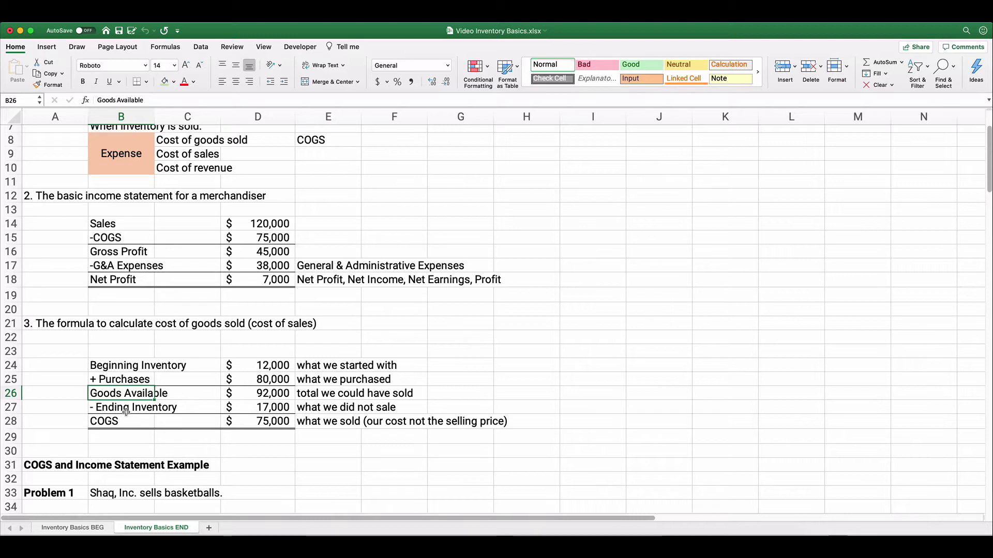
Correct the note beside Ending Inventory in E27 to read "what we did not sell"
click(314, 406)
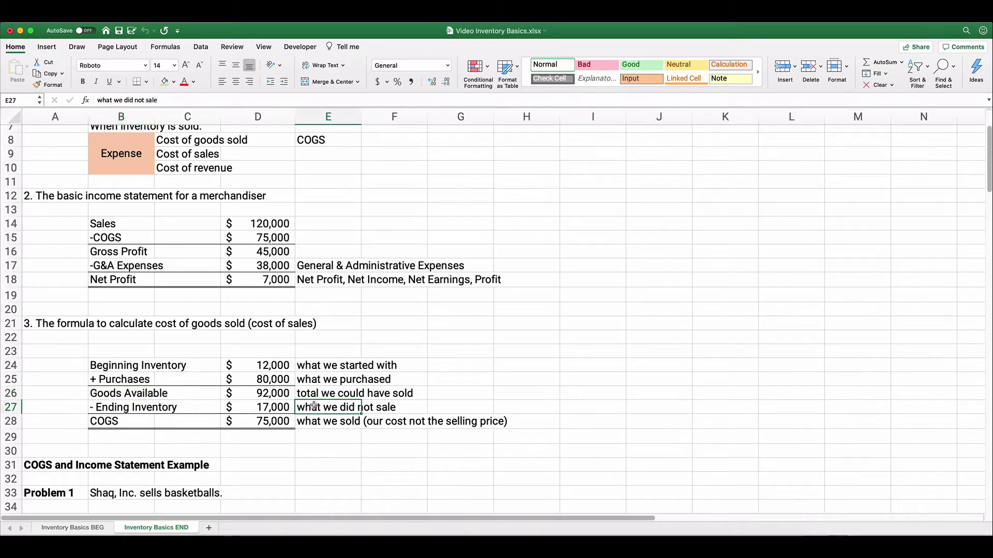
double_click(152, 100)
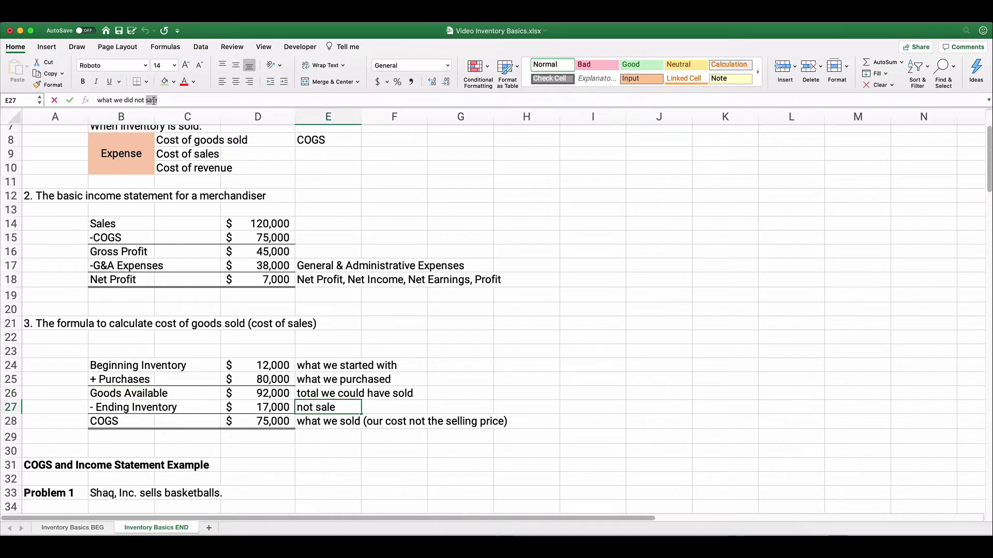
click(152, 100)
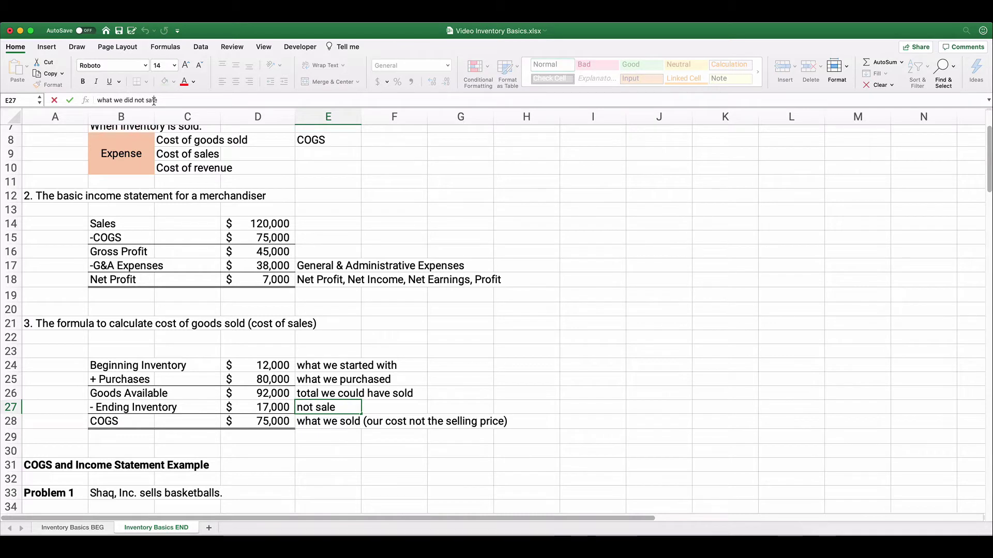
drag(157, 100, 144, 101)
text(sell)
key(Return)
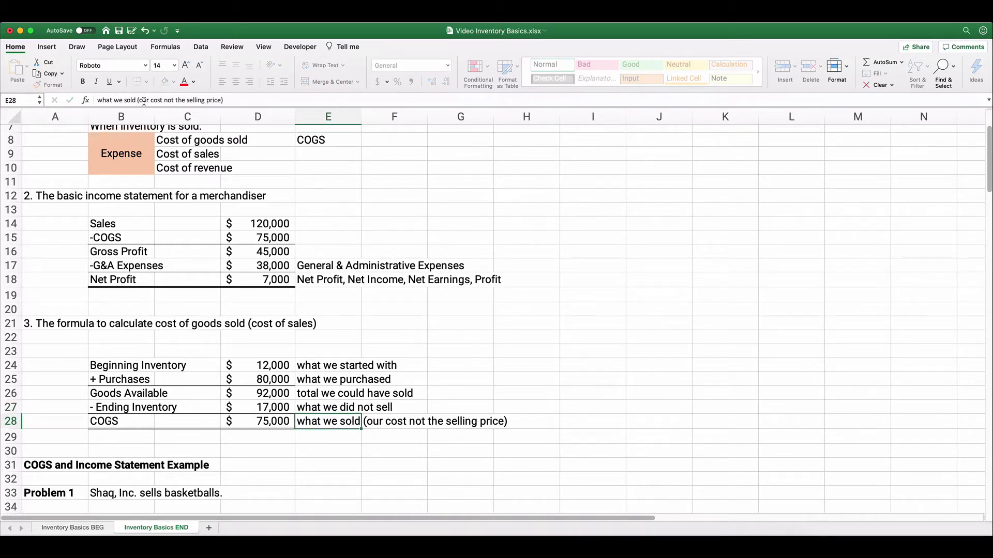
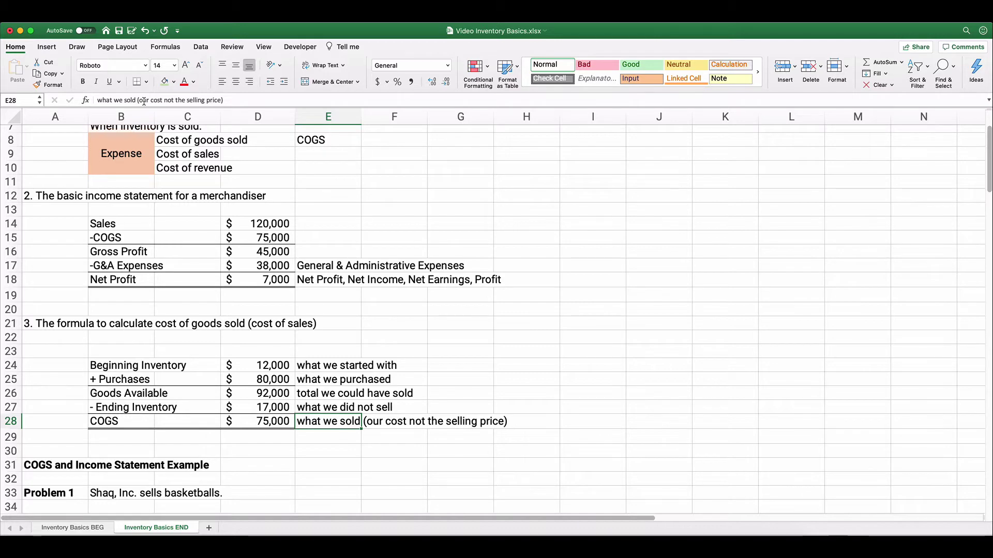
Examine Problem 1's given data: basketball quantities, cost to buy, selling price and G&A expenses
scroll(158, 232, down, 7)
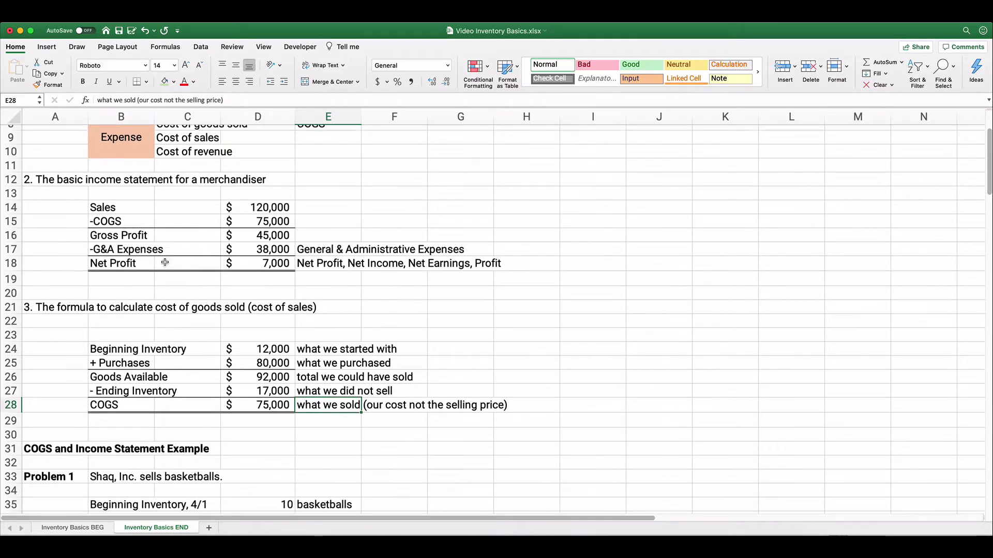
scroll(142, 256, down, 3)
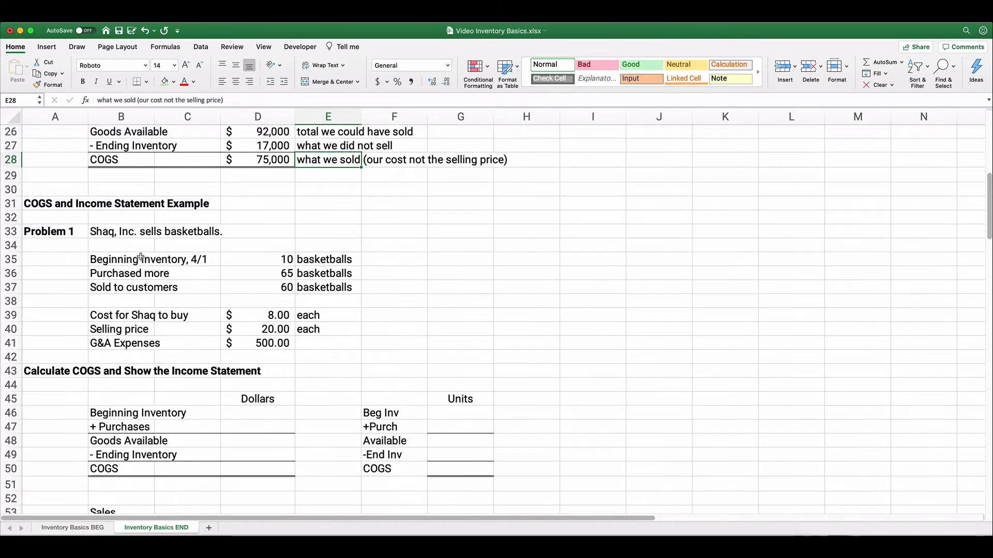
scroll(140, 257, down, 3)
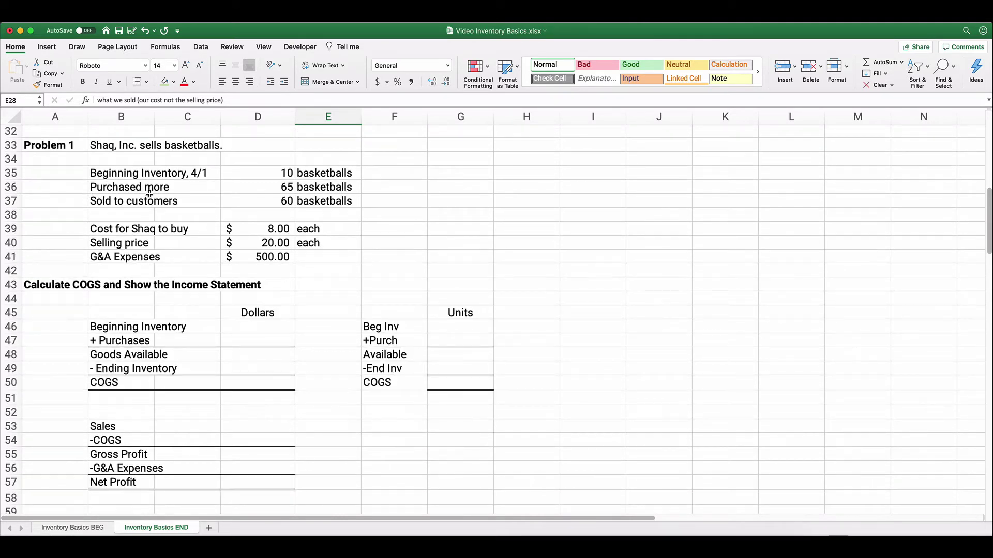
drag(120, 175, 356, 170)
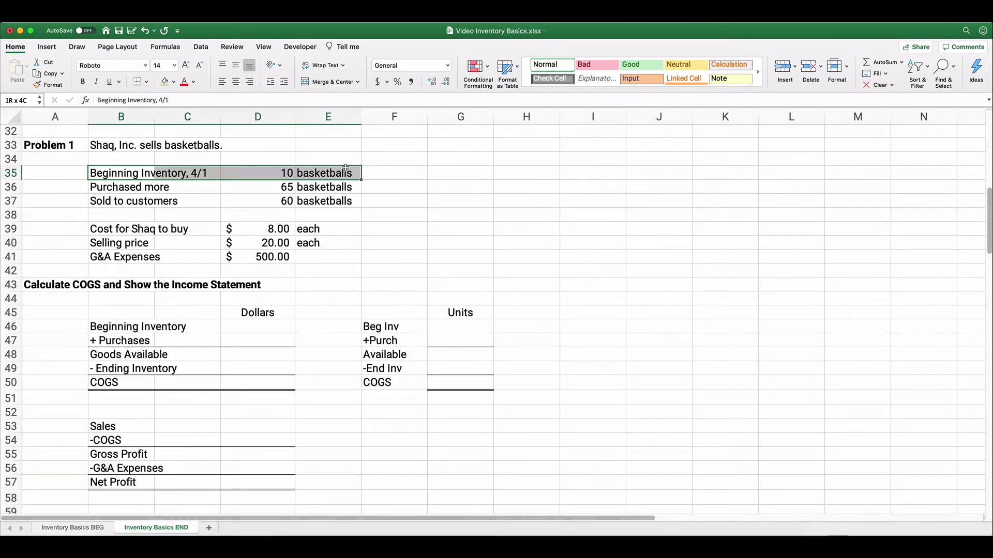
click(394, 171)
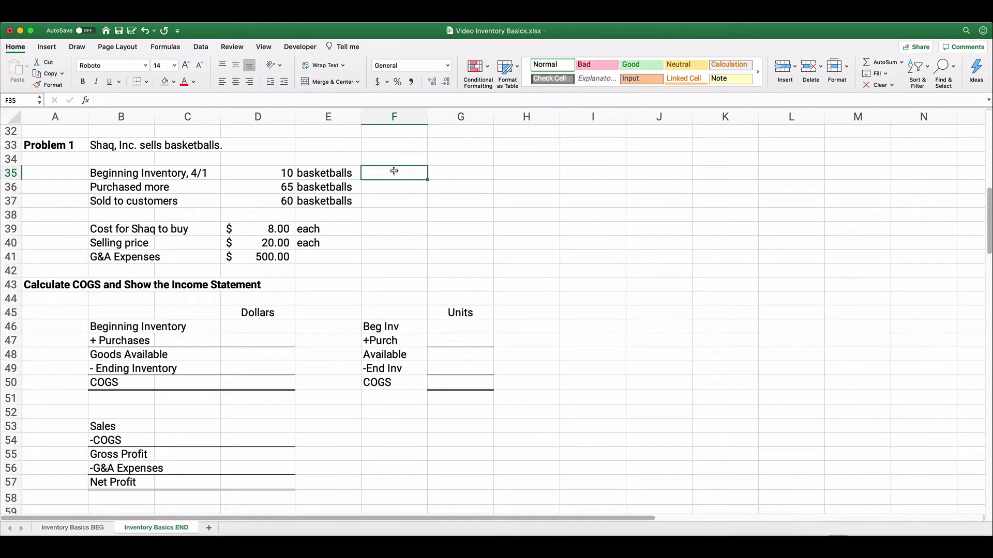
drag(98, 230, 276, 229)
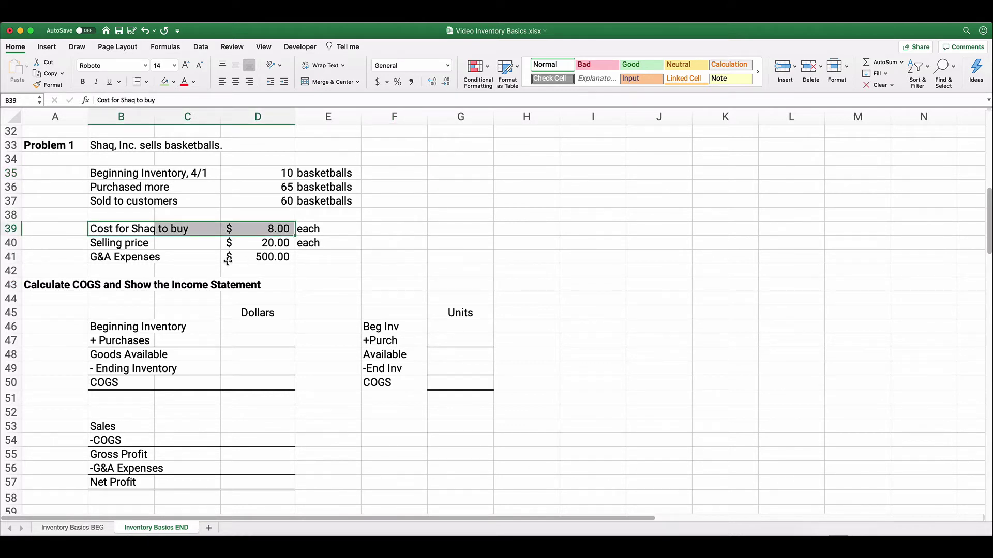
drag(106, 245, 276, 241)
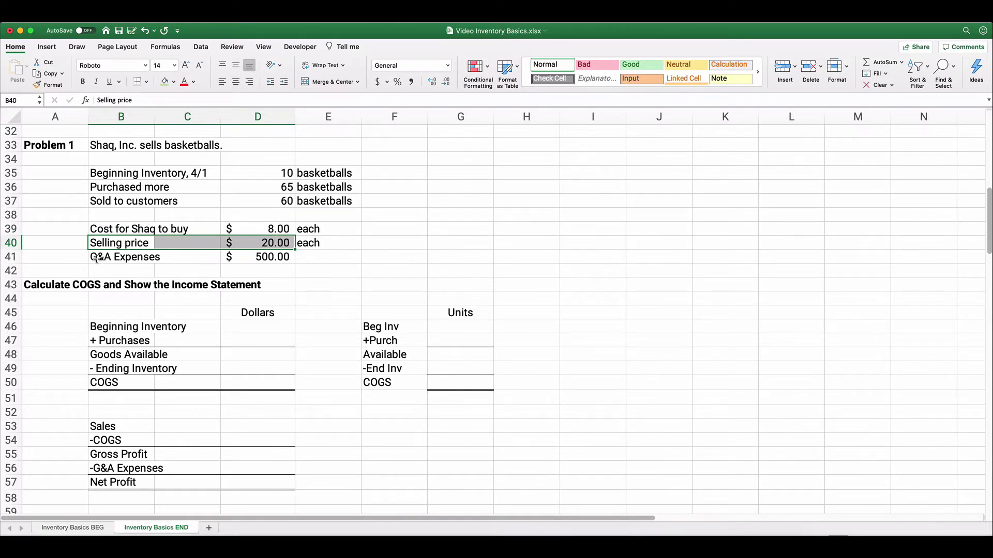
drag(106, 257, 279, 257)
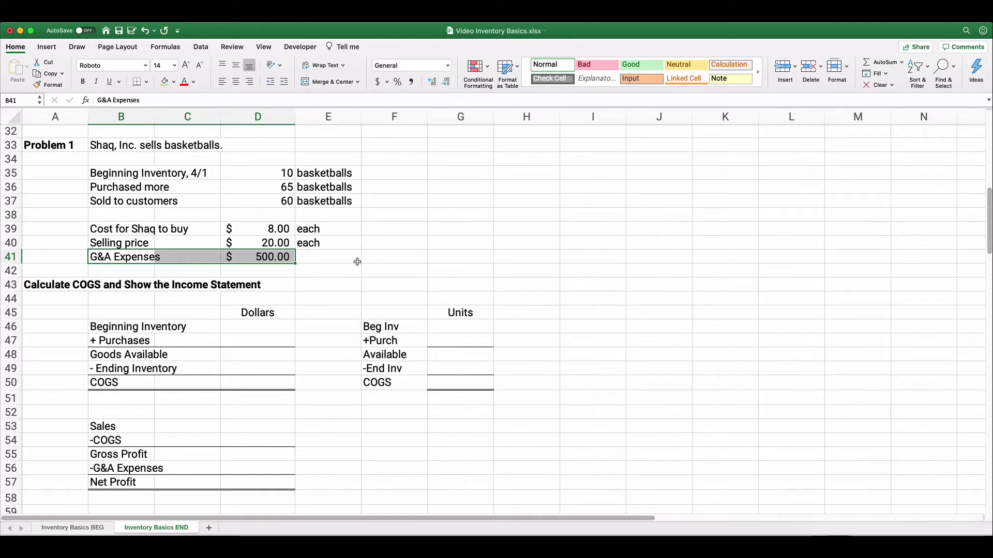
Enter 10 for beginning inventory and 65 for purchases in the Units column of Problem 1
click(467, 326)
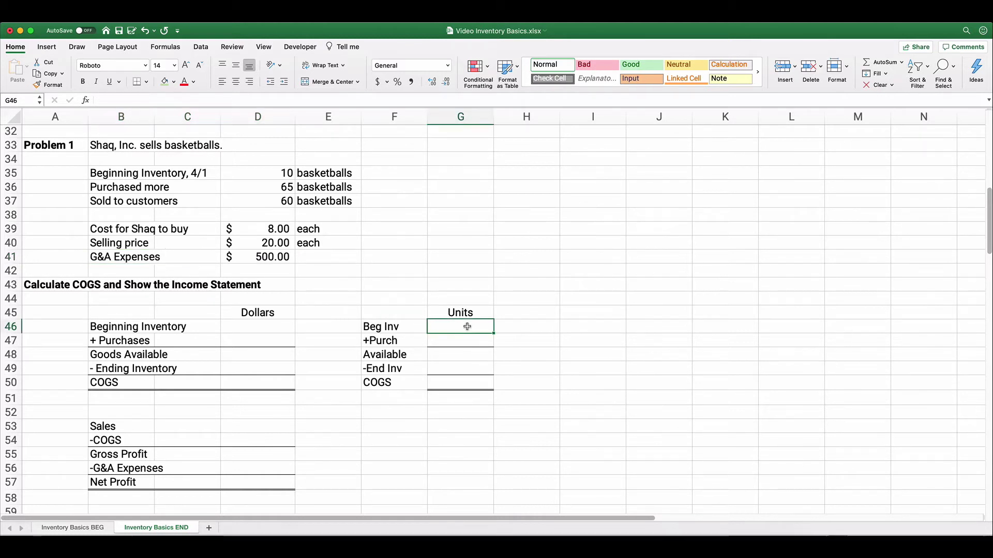
drag(251, 326, 262, 378)
click(463, 326)
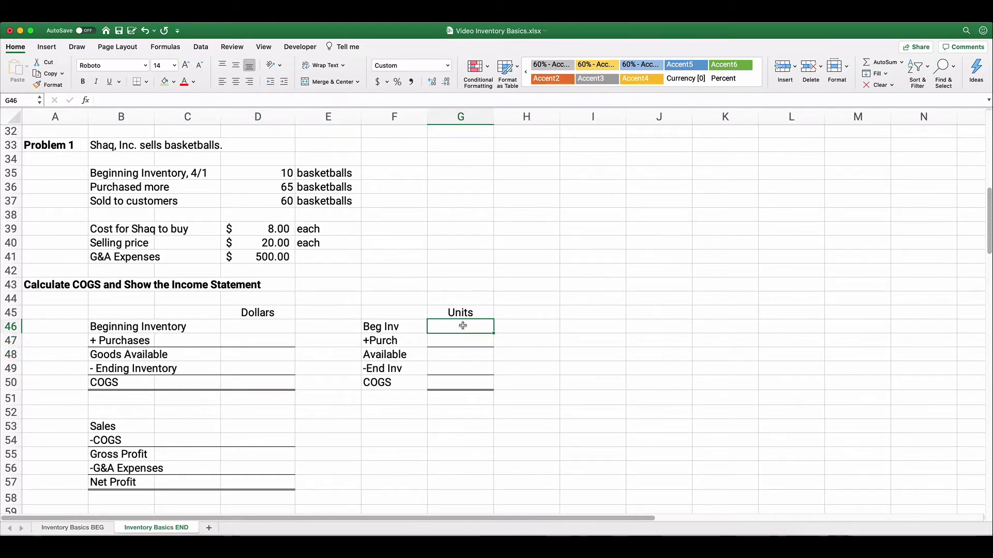
text(10)
key(Return)
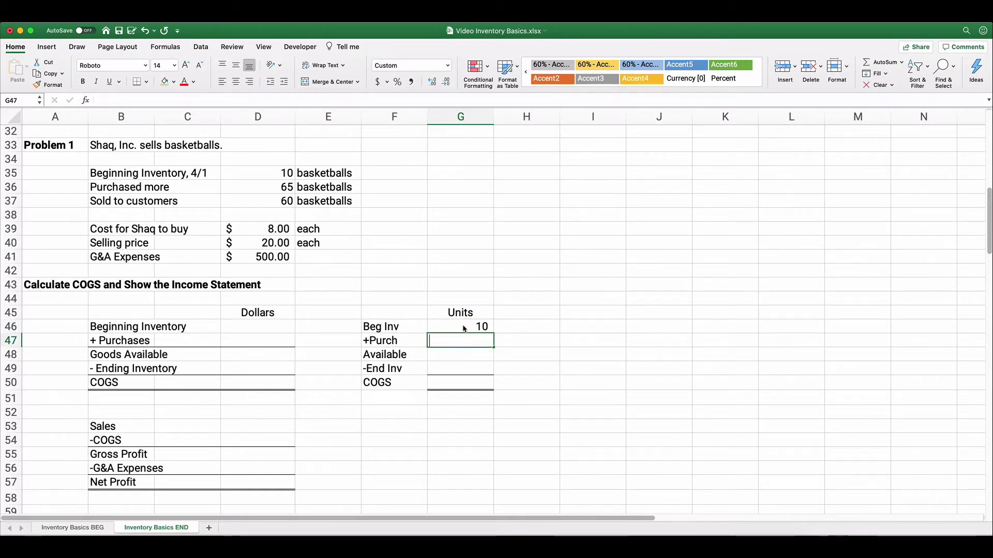
text(65)
key(Return)
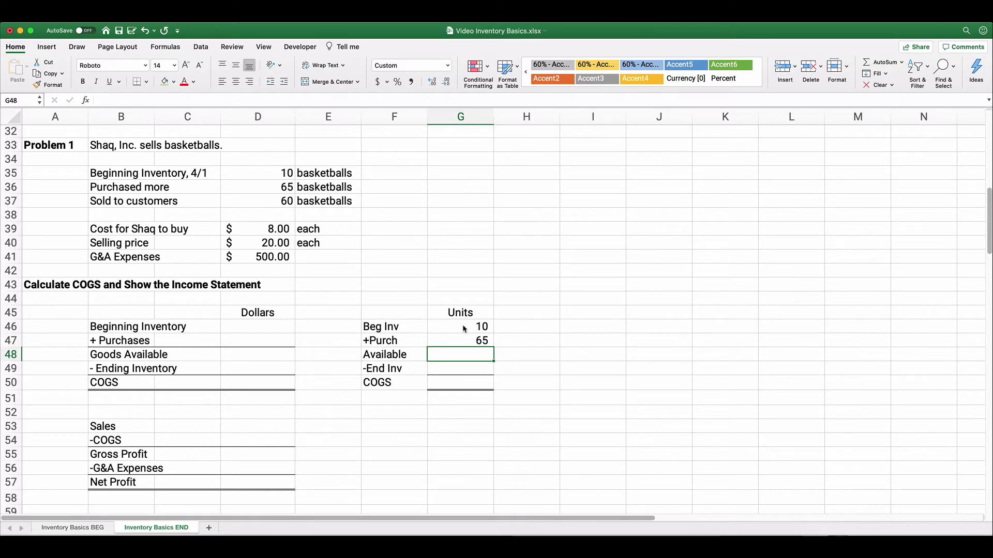
Calculate the available units in G48 with the formula =G46+G47
text(=)
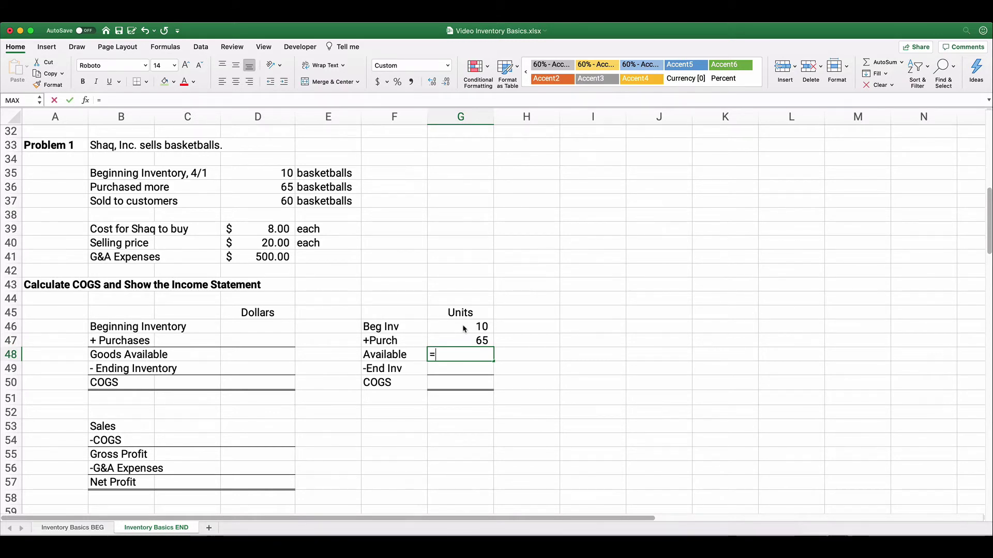
click(463, 329)
text(+)
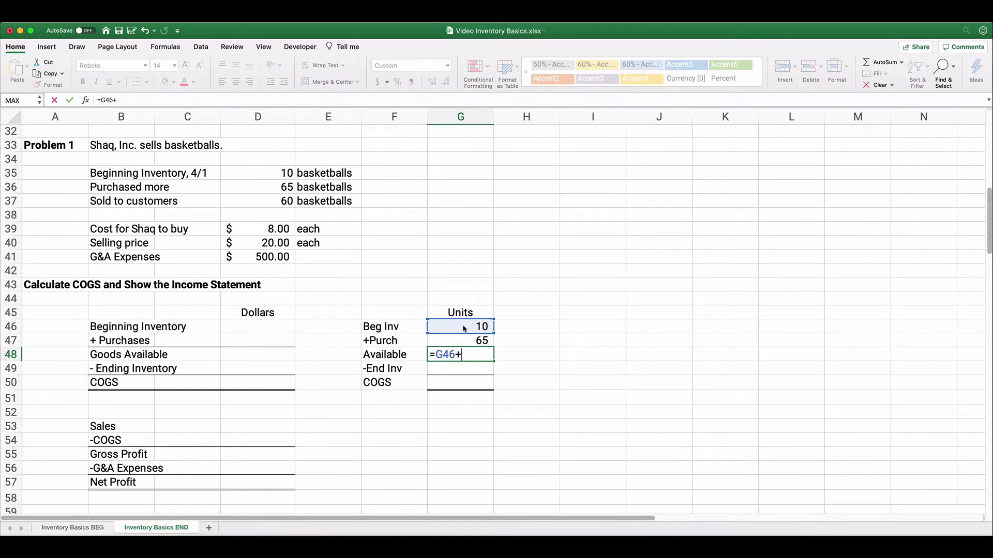
text(G47)
key(Return)
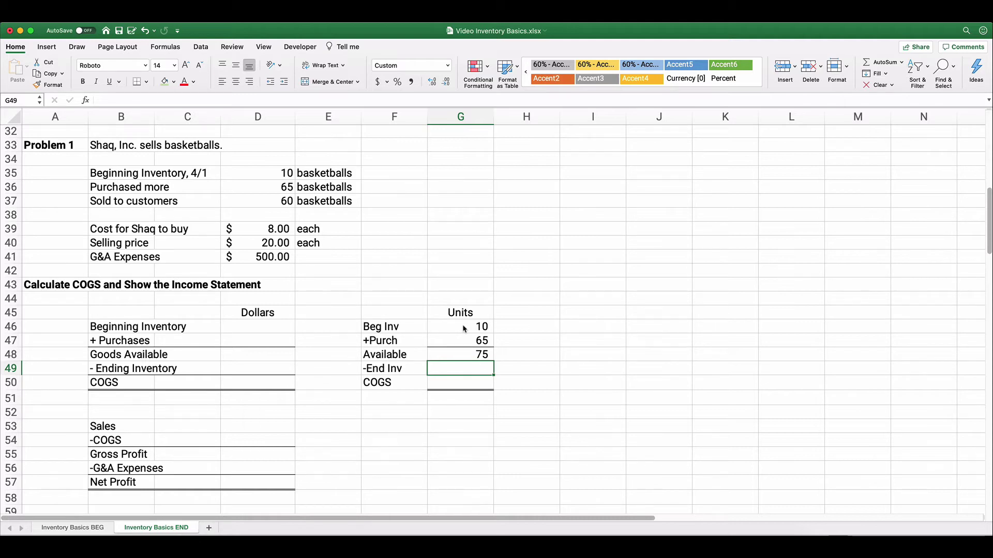
Enter 60 as the COGS units in G50
key(Down)
text(60)
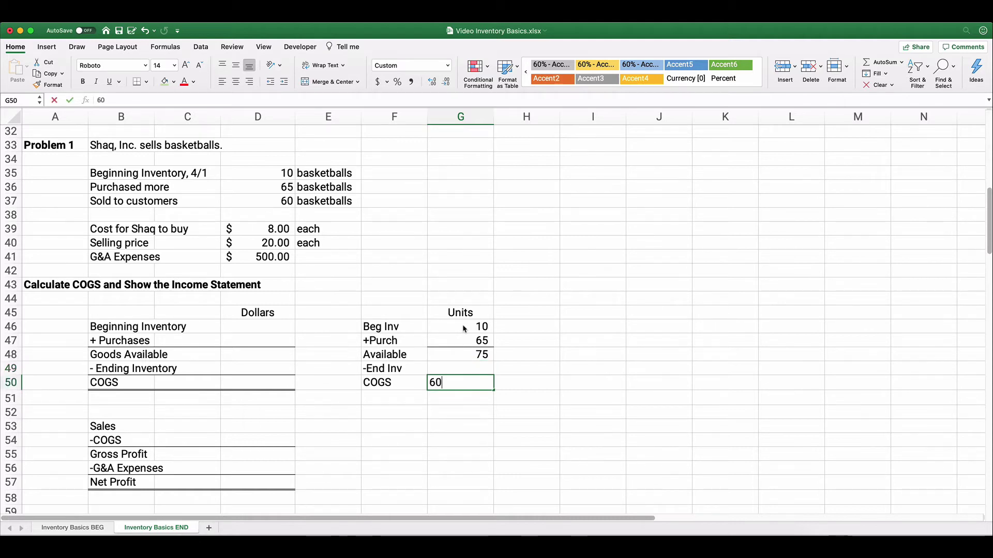
key(Up)
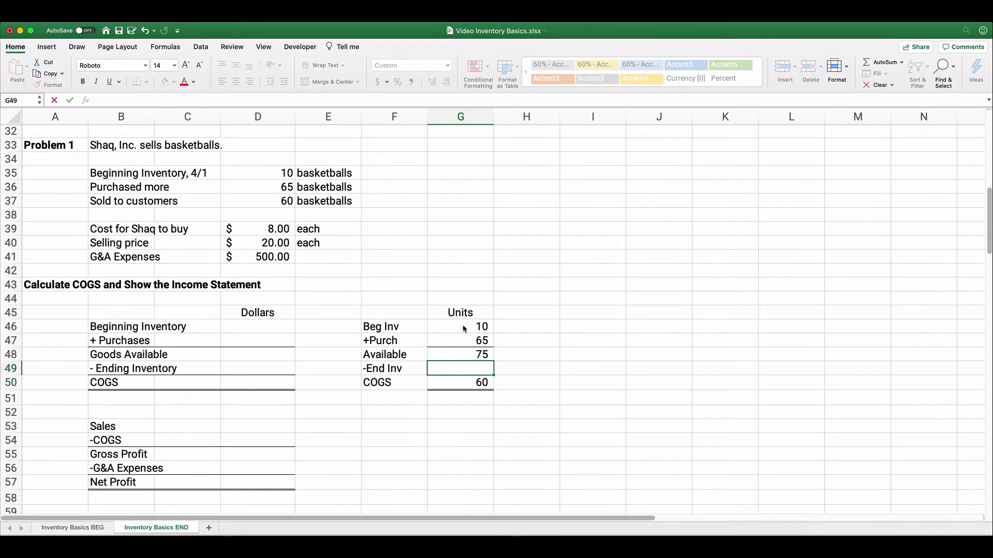
Calculate the ending inventory units in G49 with the formula =G48-G50
text(=)
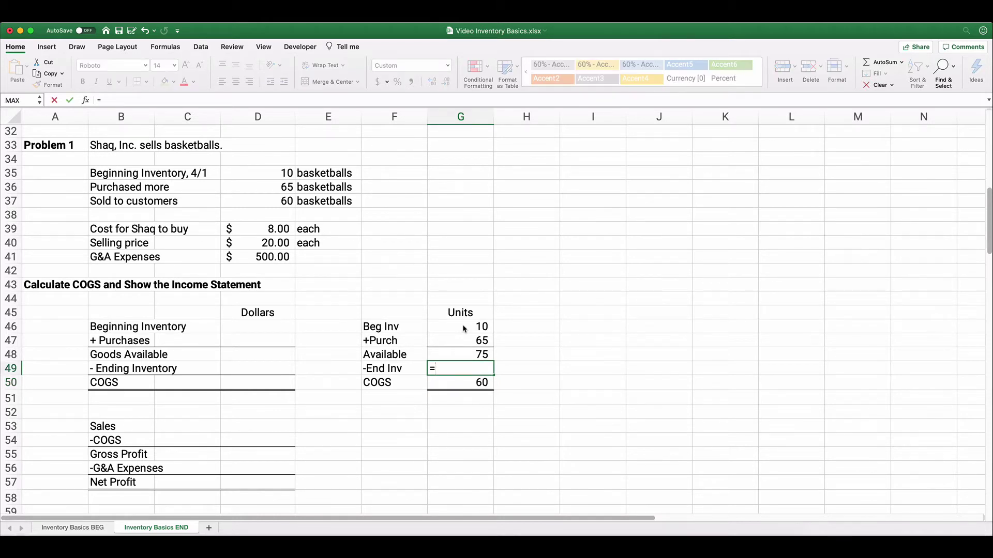
key(Up)
text(-)
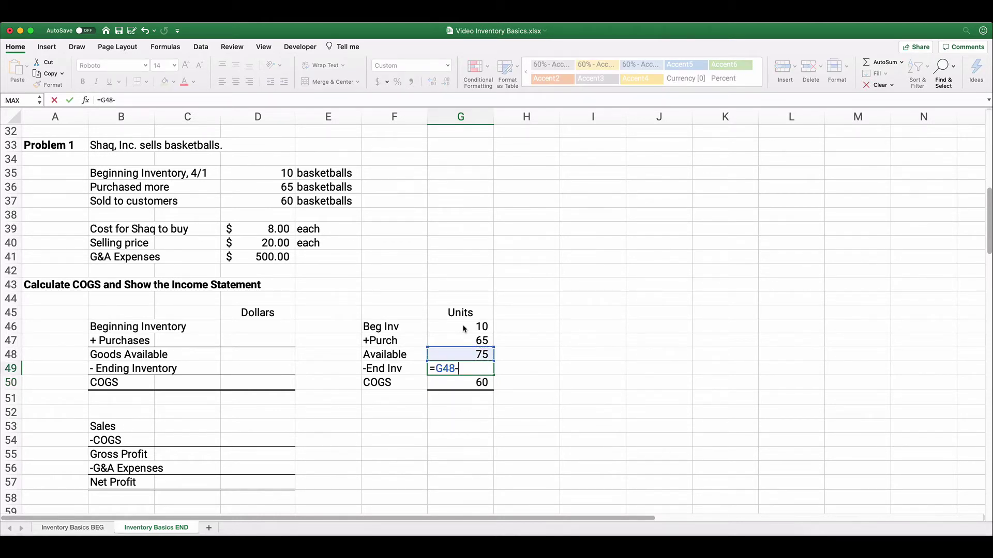
key(Down)
key(Return)
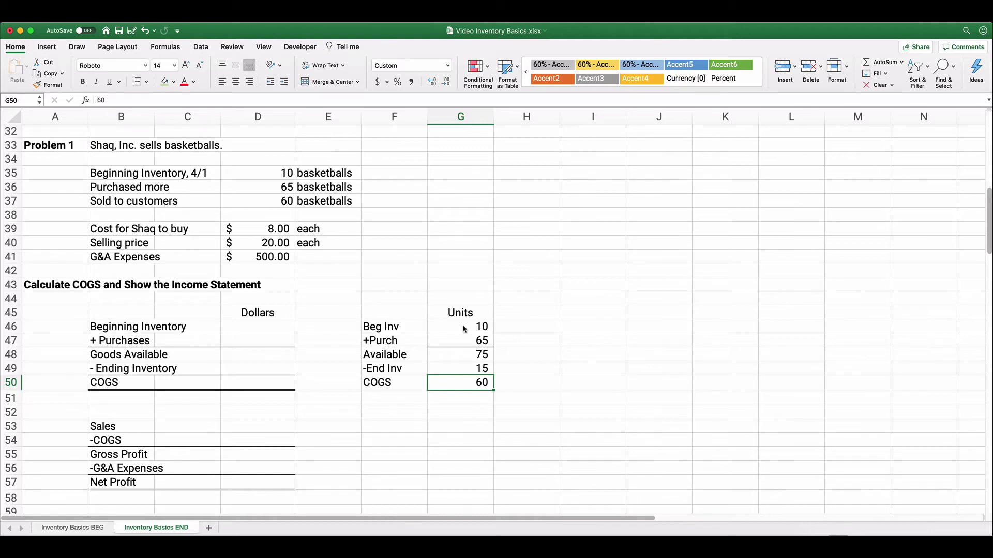
Calculate the beginning inventory dollars in D46 with the formula =G46*8
click(279, 330)
text(=)
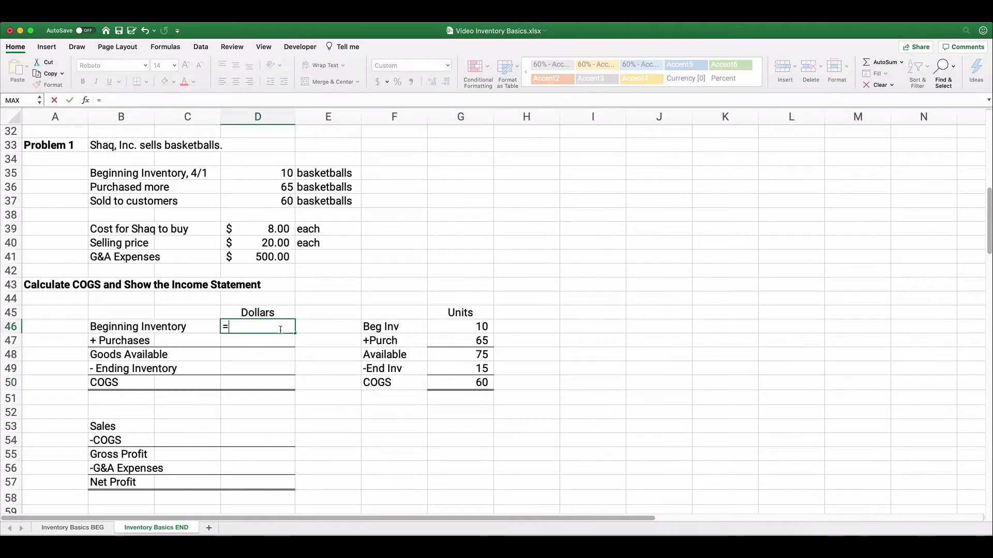
click(451, 330)
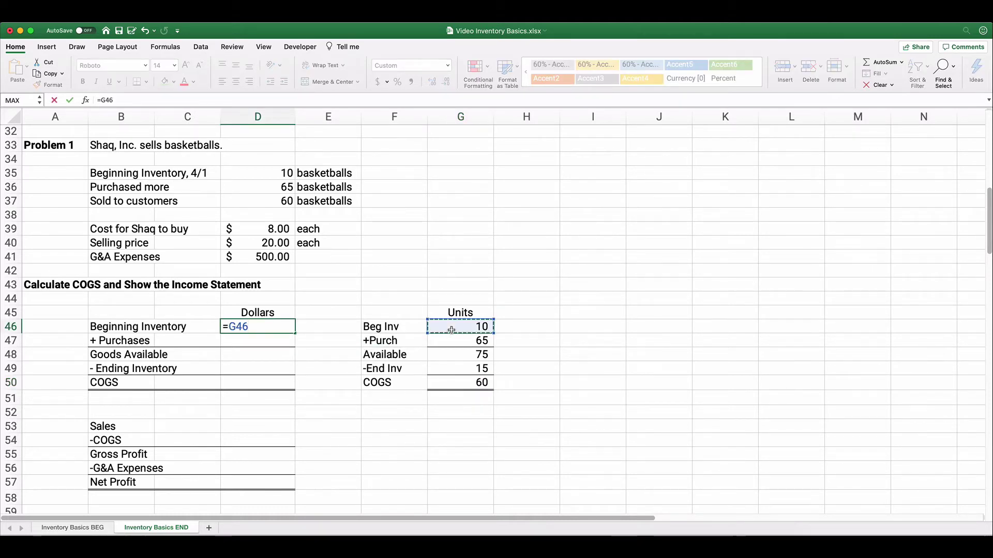
text(*)
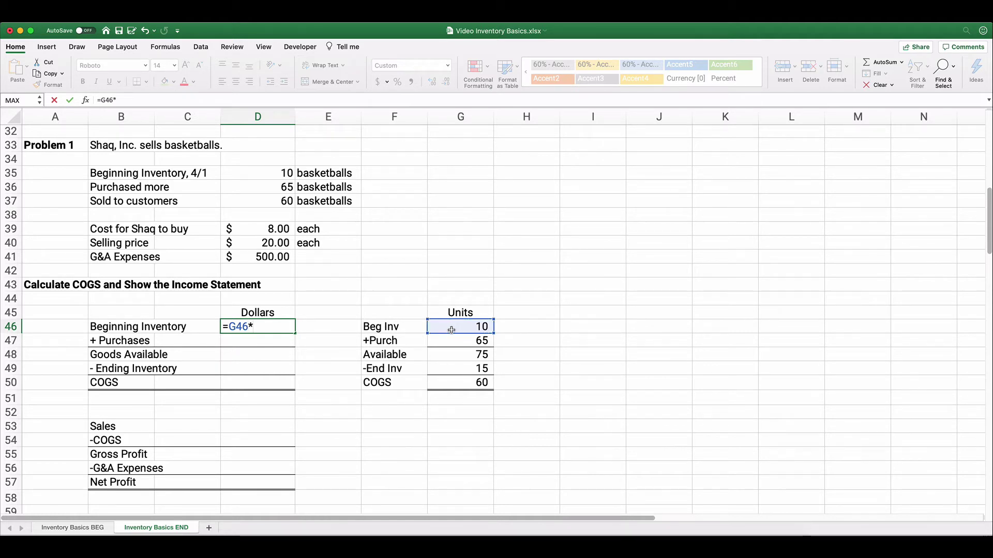
text(8)
key(Return)
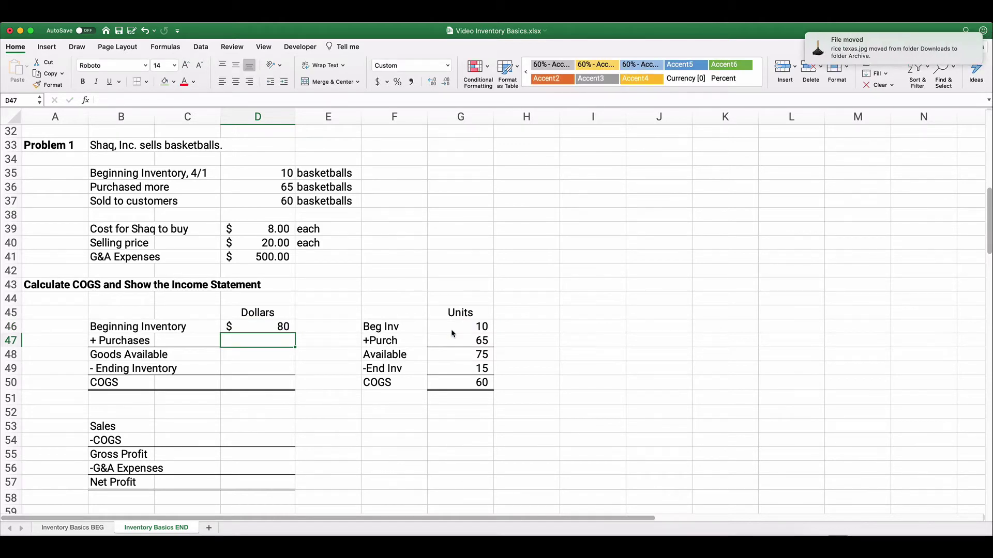
Calculate the purchases dollars in D47 by multiplying purchased units by Shaq's unit cost, using =G47*D39
text(=)
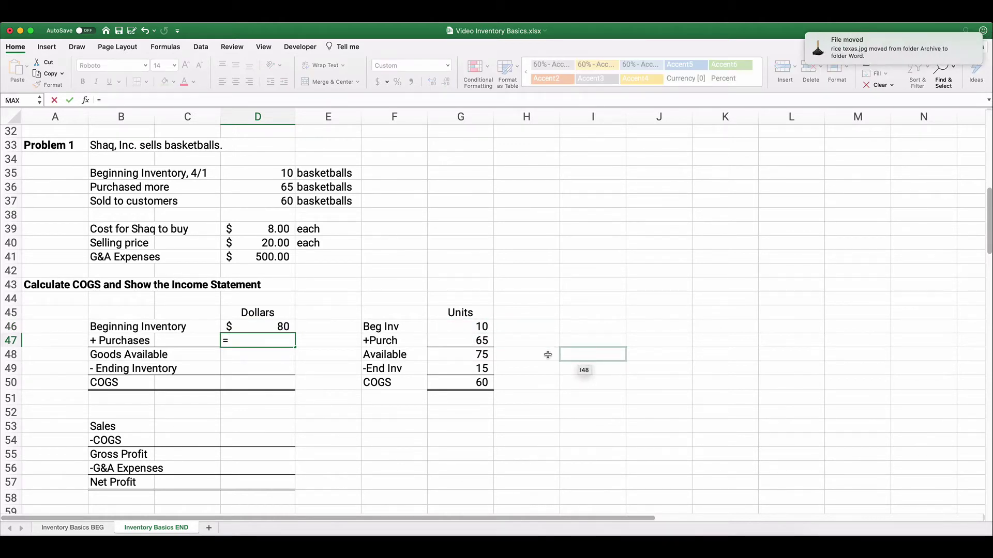
click(490, 341)
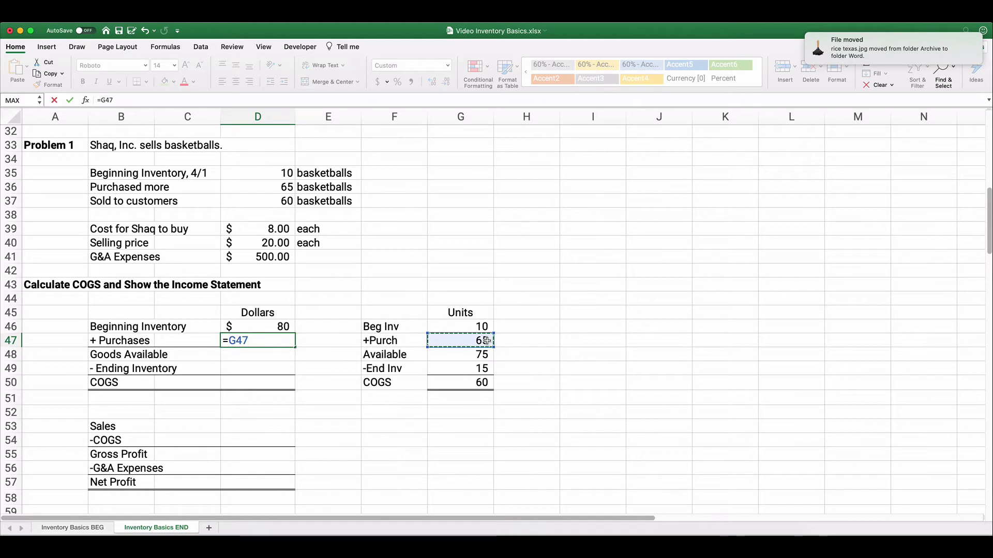
text(*)
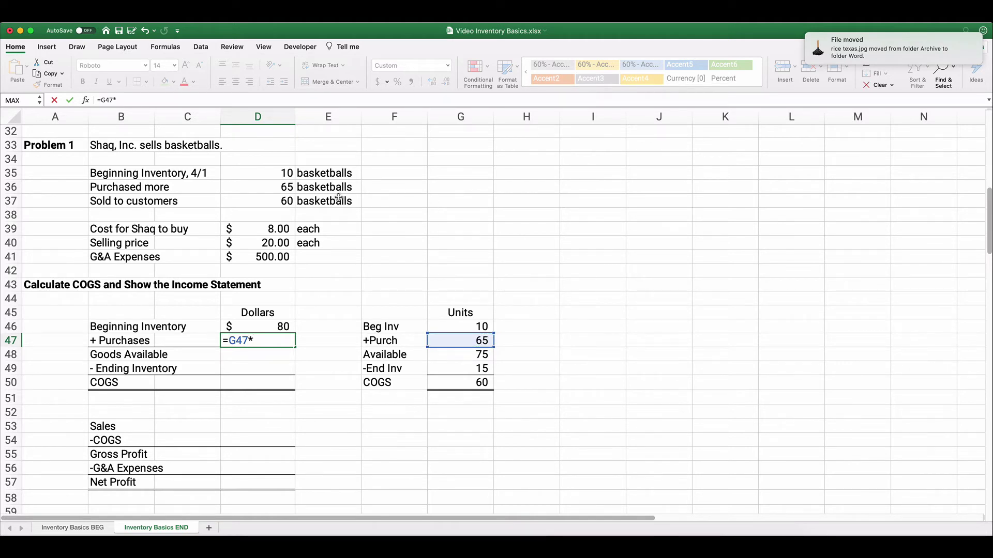
click(281, 229)
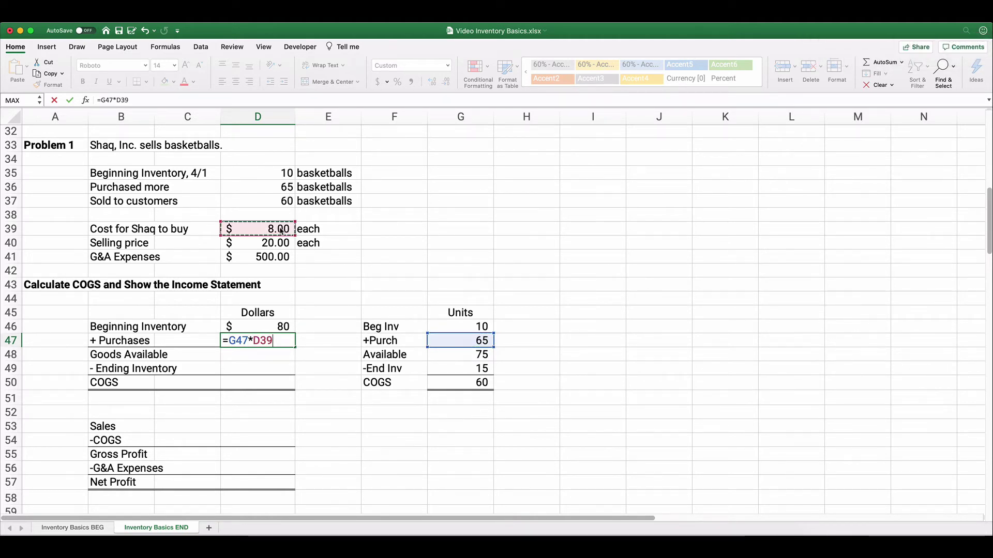
key(Return)
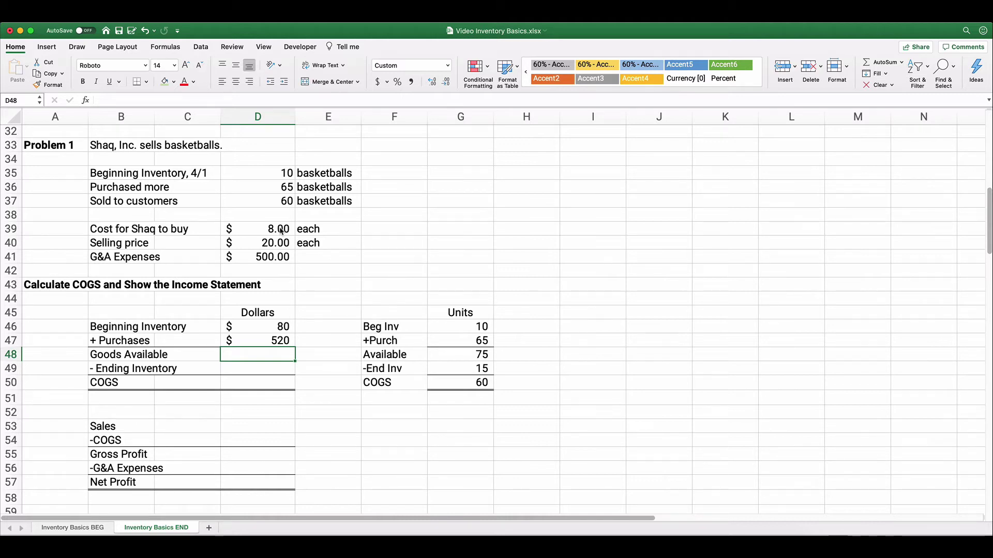
Try to calculate the goods available dollars in D48 with the formula =D45+D47
text(=)
key(Up)
key(Up)
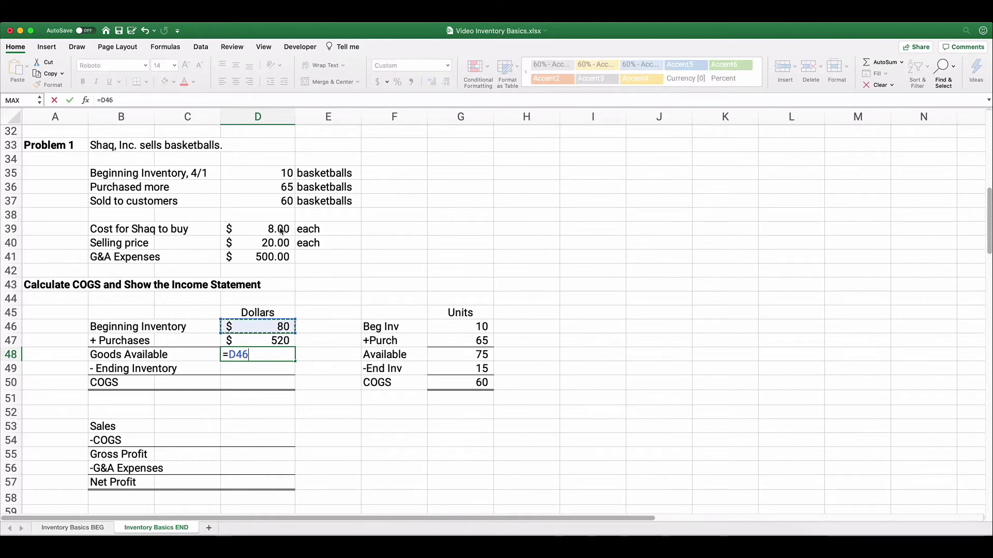
key(Up)
text(+)
key(Up)
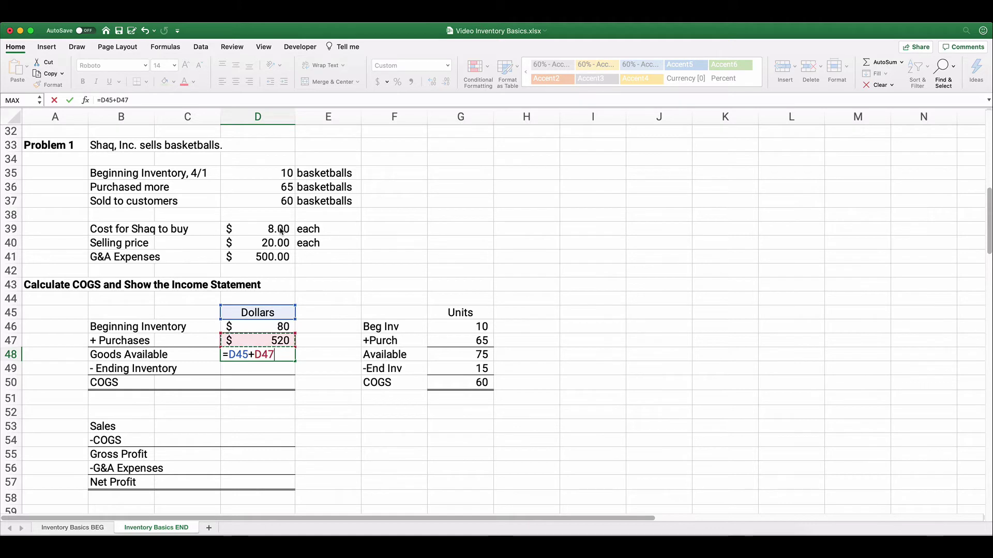
key(Return)
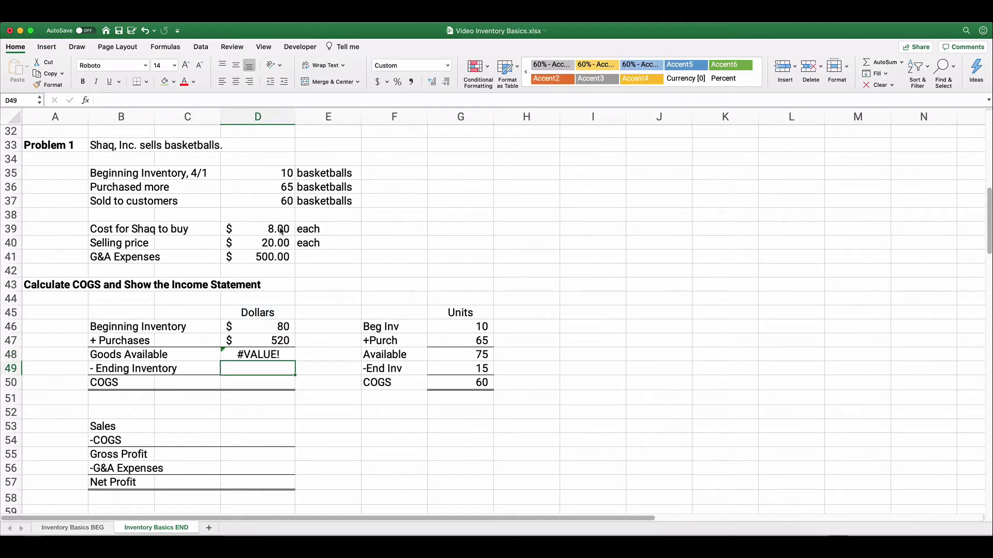
Replace the goods available formula in D48 with =D46+D47, adding beginning inventory and purchases
key(Up)
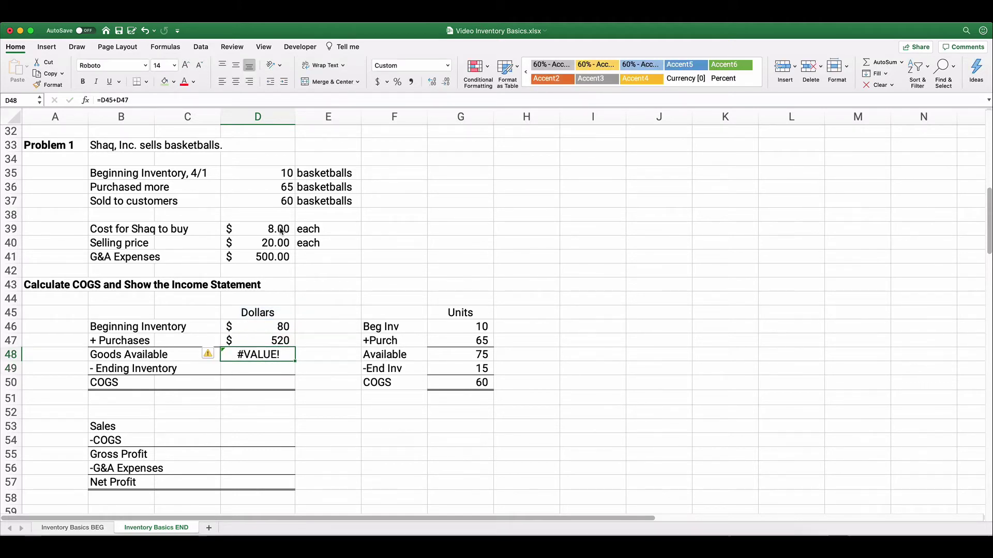
text(=)
key(Up)
key(Up)
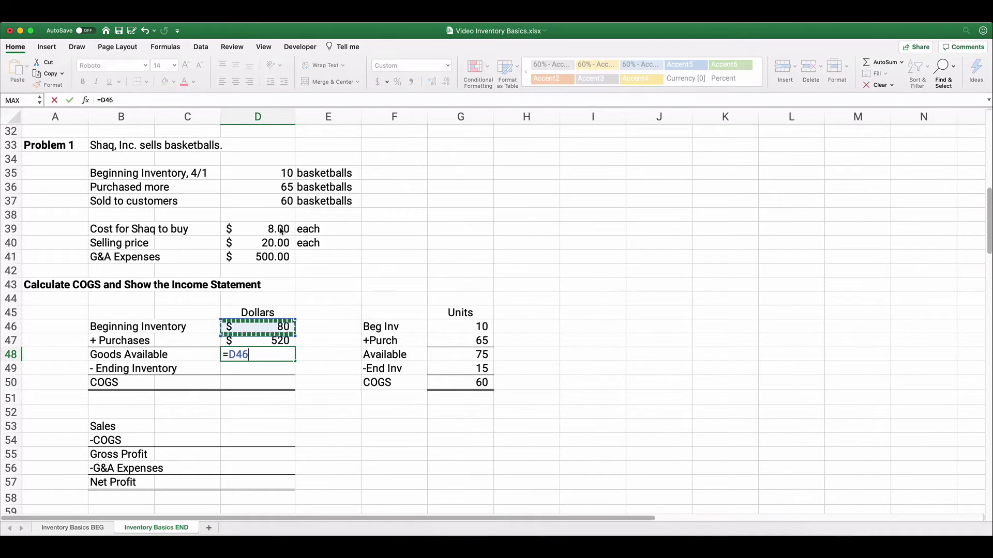
text(+)
key(Up)
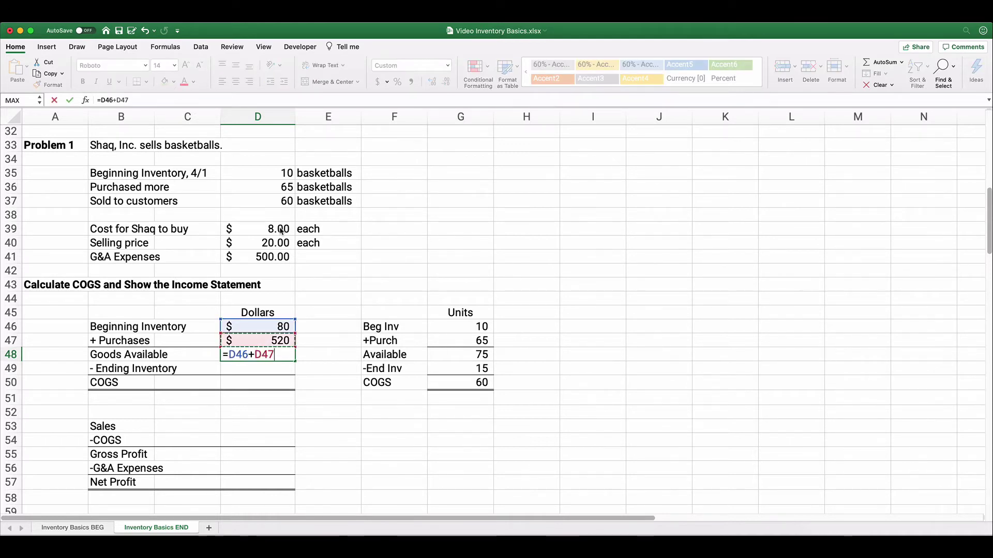
key(Return)
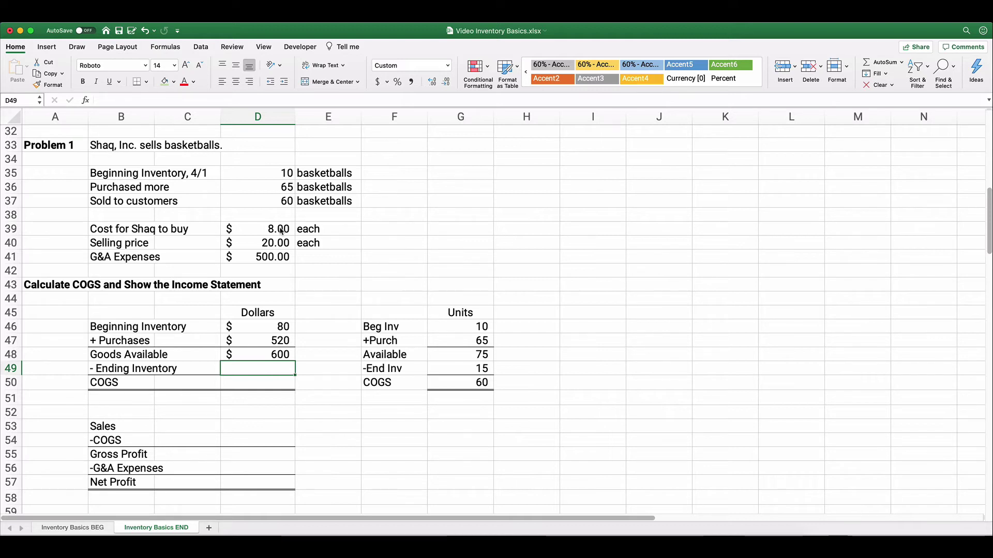
Calculate the ending inventory dollars in D49 by multiplying ending units by unit cost, using =G49*D39
text(=)
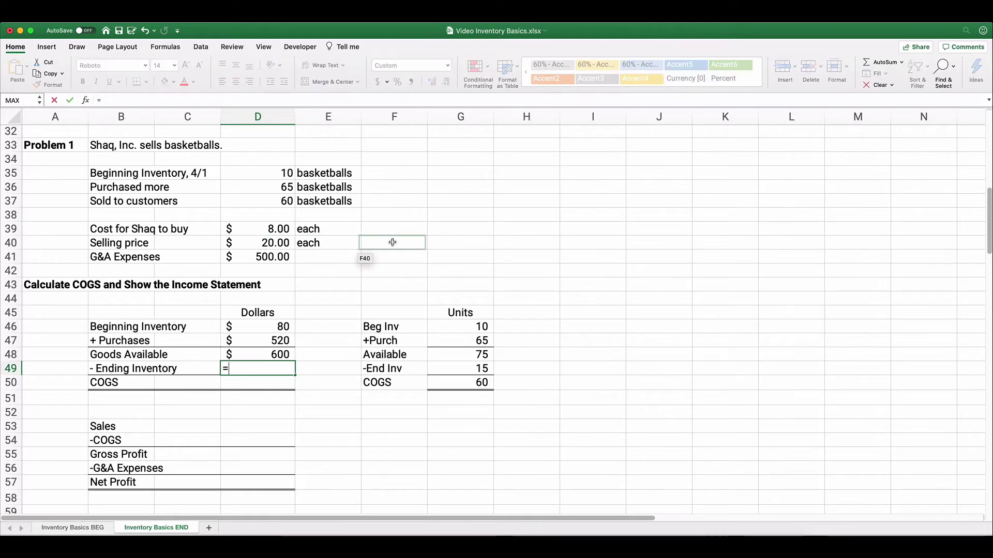
click(442, 373)
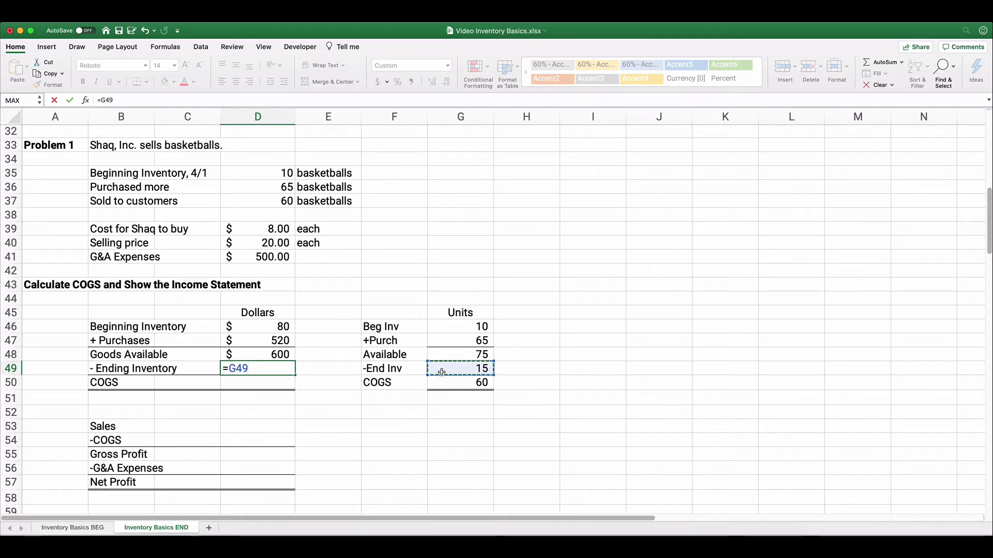
text(*)
click(271, 229)
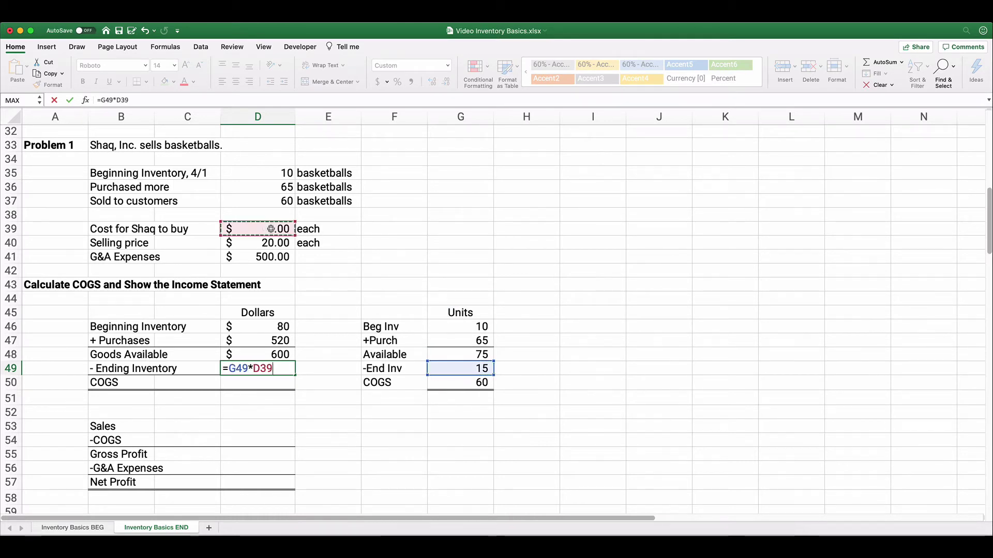
key(Return)
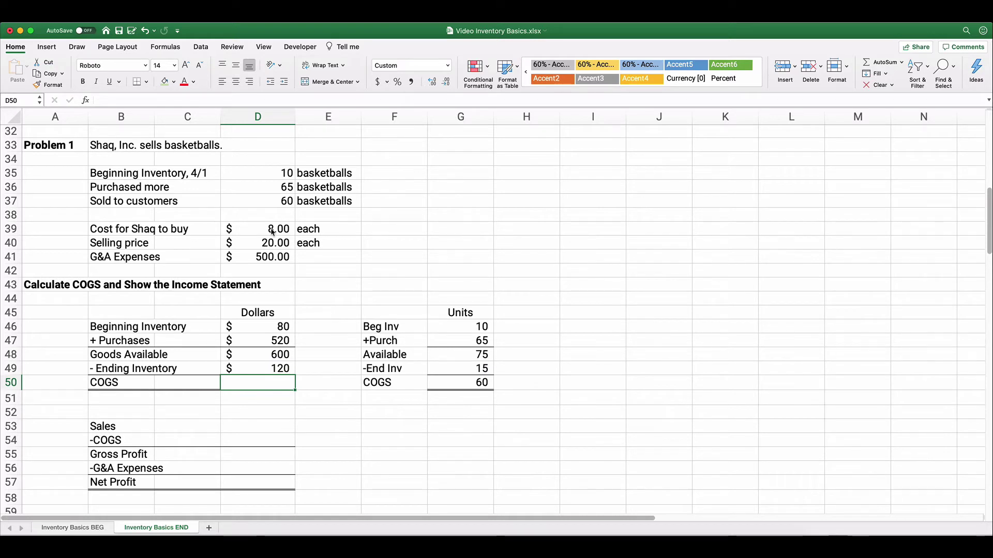
Calculate the COGS dollars in D50 as goods available minus ending inventory, using =D48-D49
text(=)
key(Up)
key(Up)
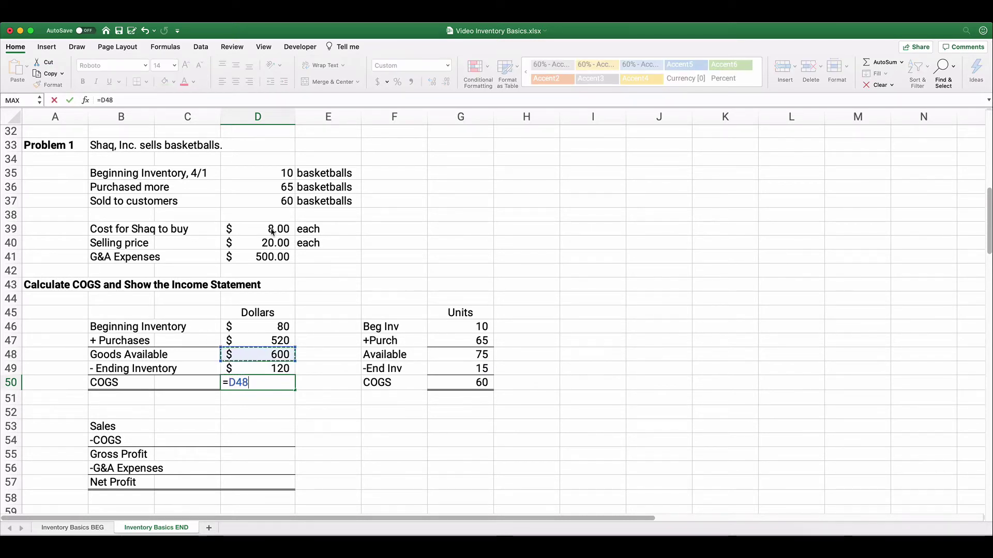
text(-)
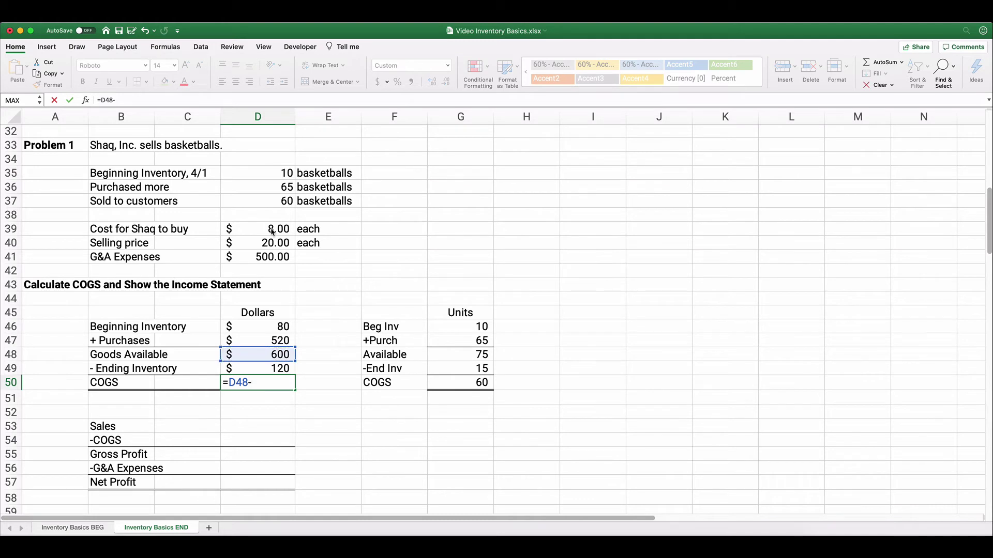
key(Up)
key(Return)
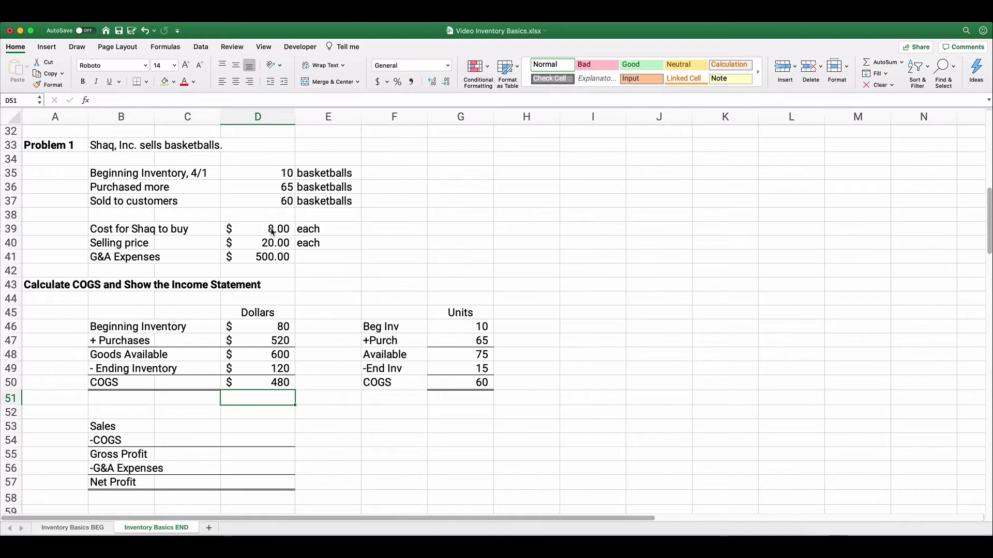
Calculate Sales in D53 by multiplying basketballs sold by the selling price, using =D37*D40
click(238, 424)
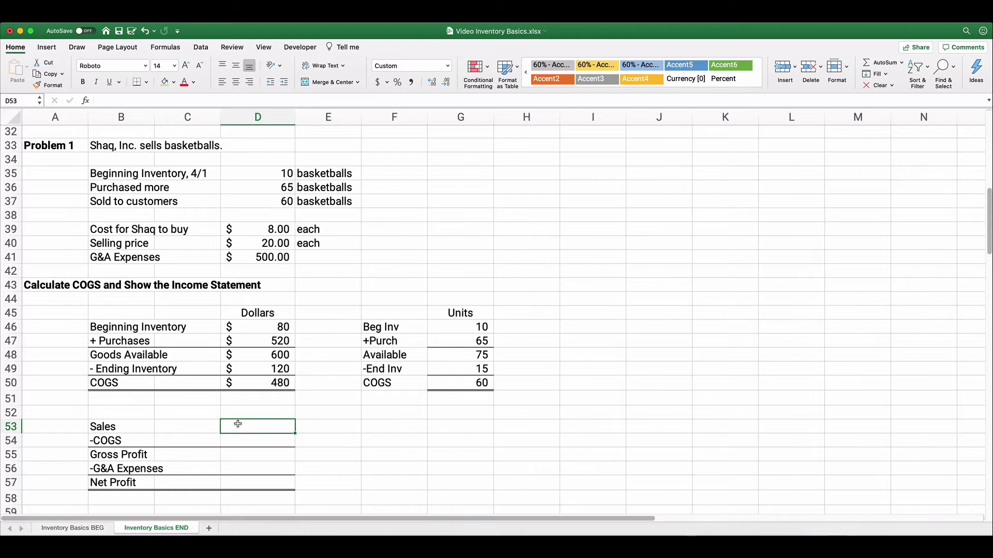
text(=)
click(254, 206)
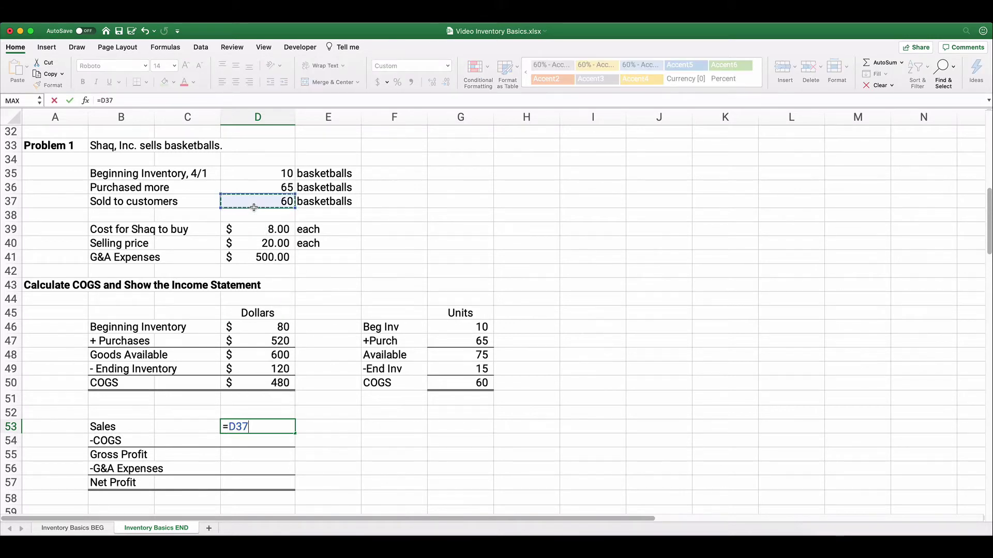
text(*)
click(257, 246)
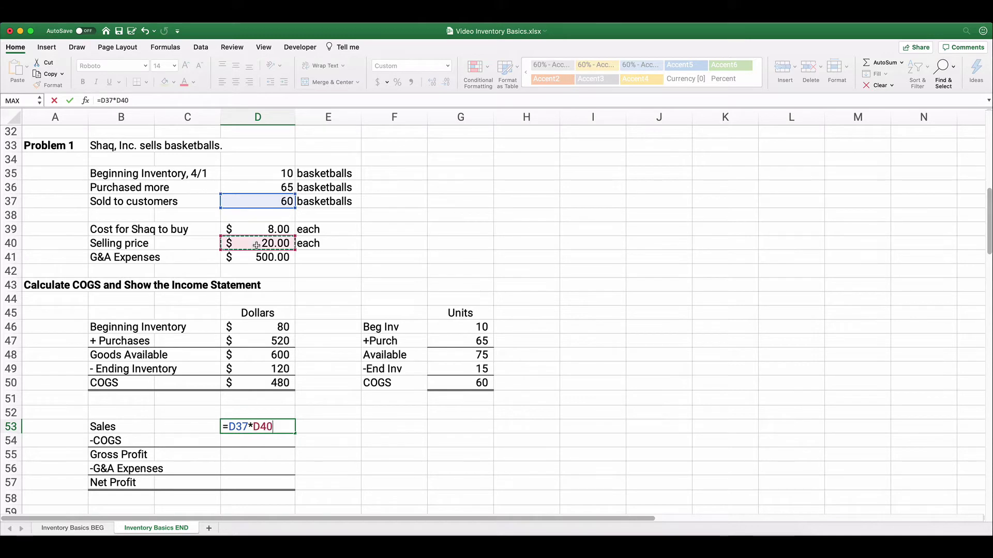
key(Return)
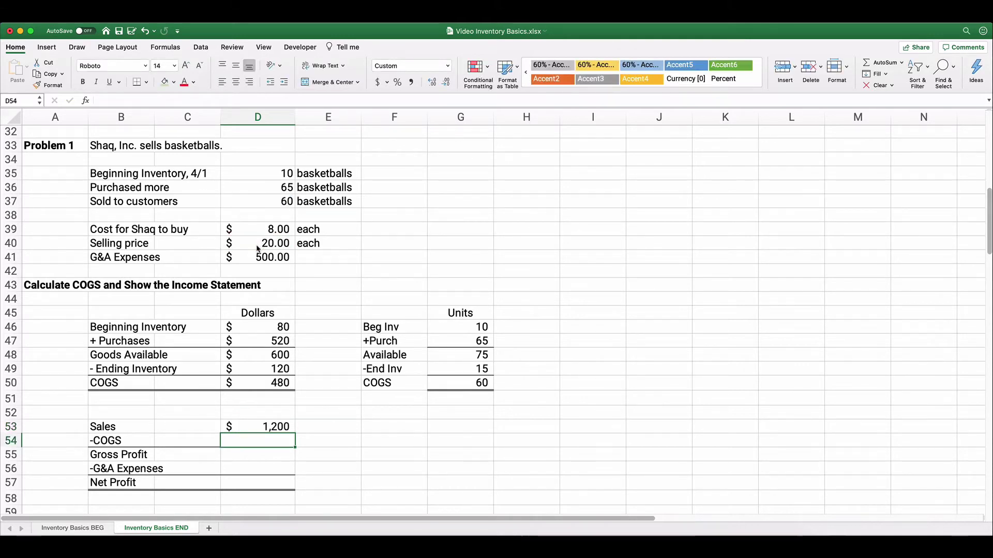
Link the income statement's COGS in D54 to the calculated COGS with =D50
text(=)
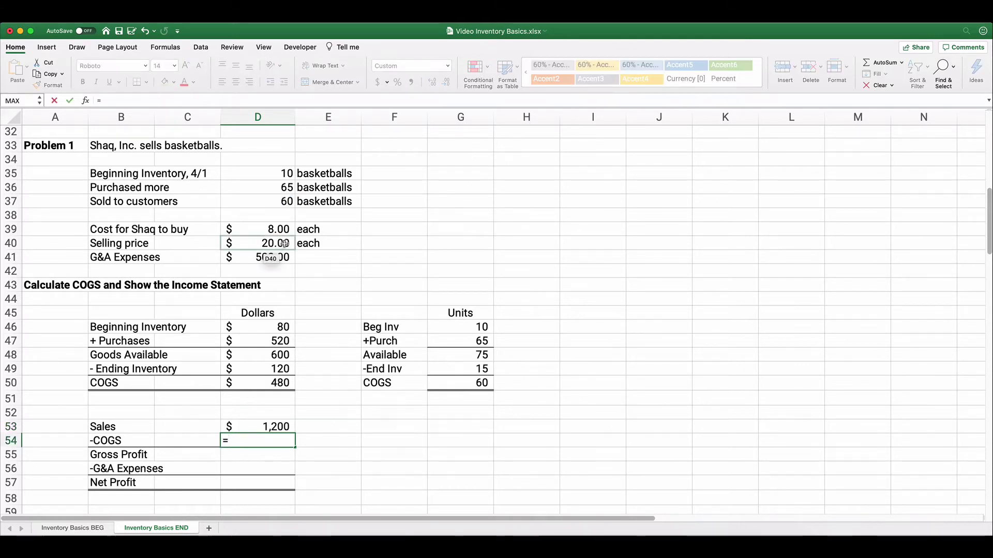
click(287, 382)
key(Return)
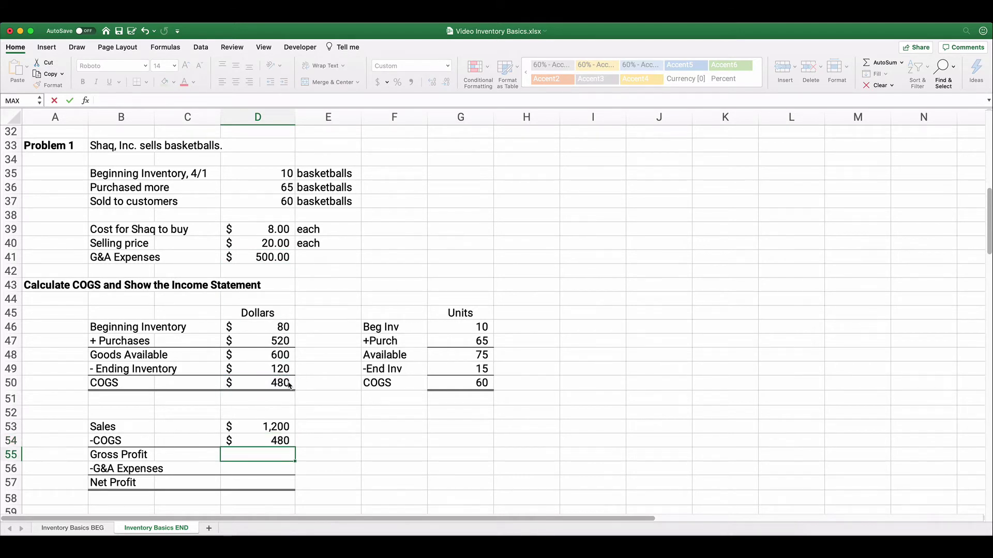
Calculate Gross Profit in D55 as sales minus COGS with the formula =D53-D54
text(=)
key(Up)
key(Up)
text(-)
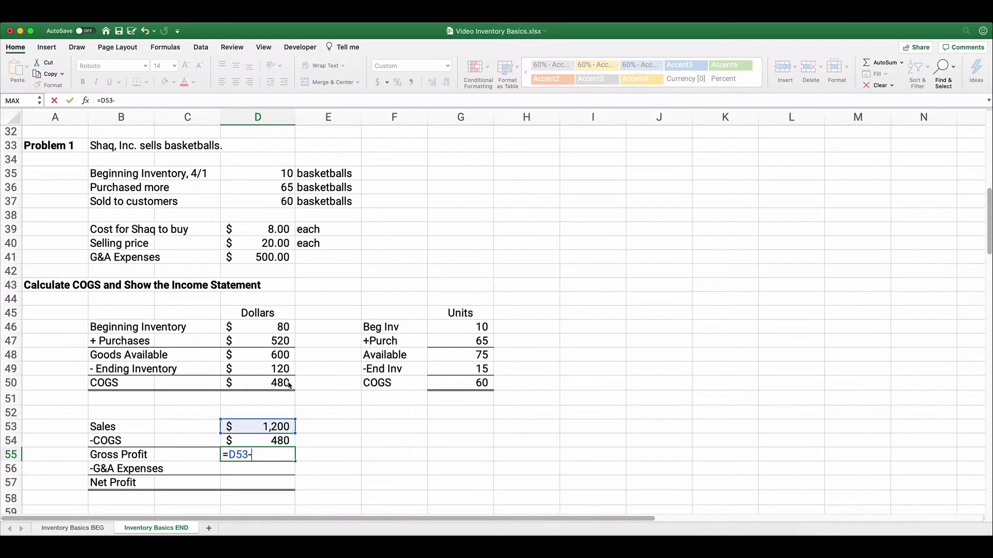
key(Up)
key(Return)
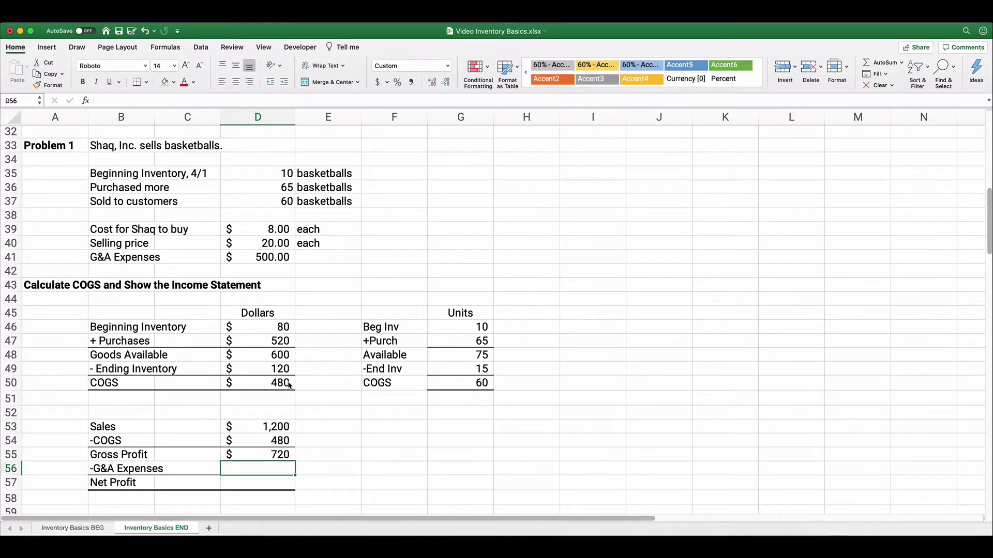
scroll(331, 362, down, 2)
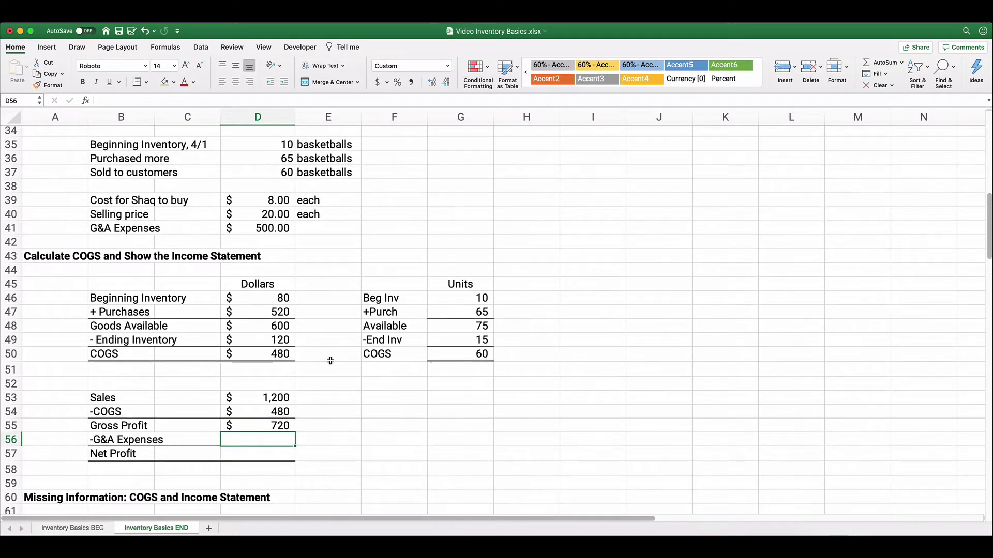
Link the income statement's G&A Expenses in D56 to the given G&A amount in D41
scroll(330, 360, up, 1)
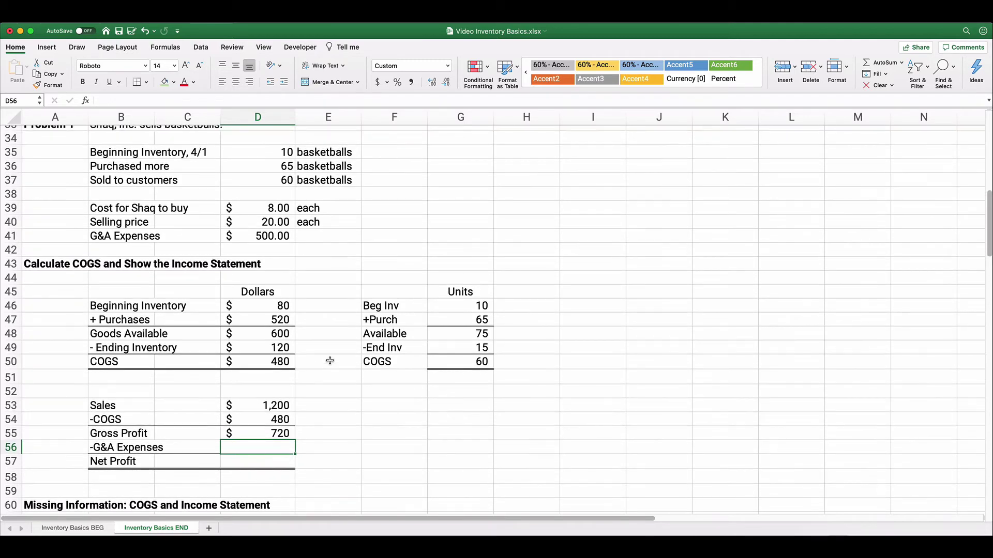
scroll(329, 360, up, 1)
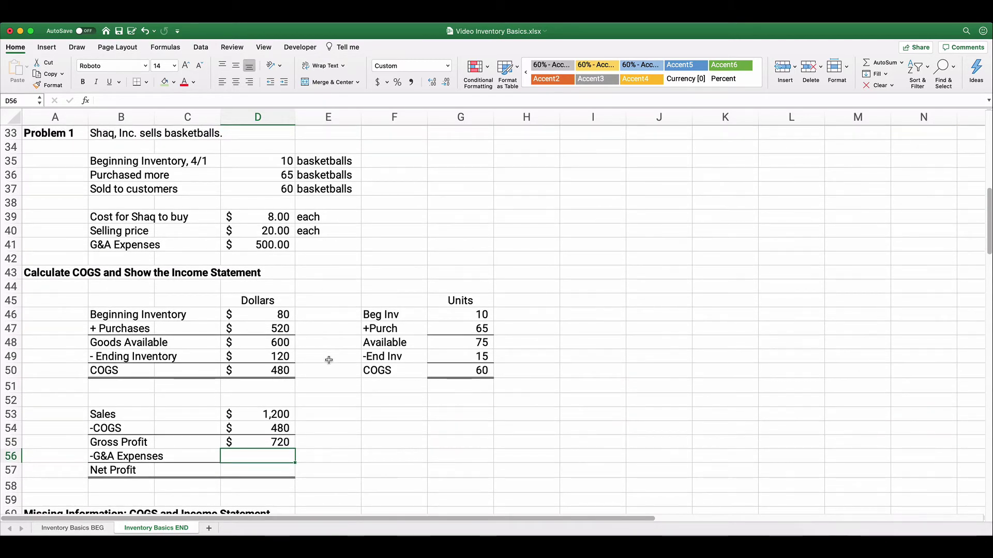
text(=)
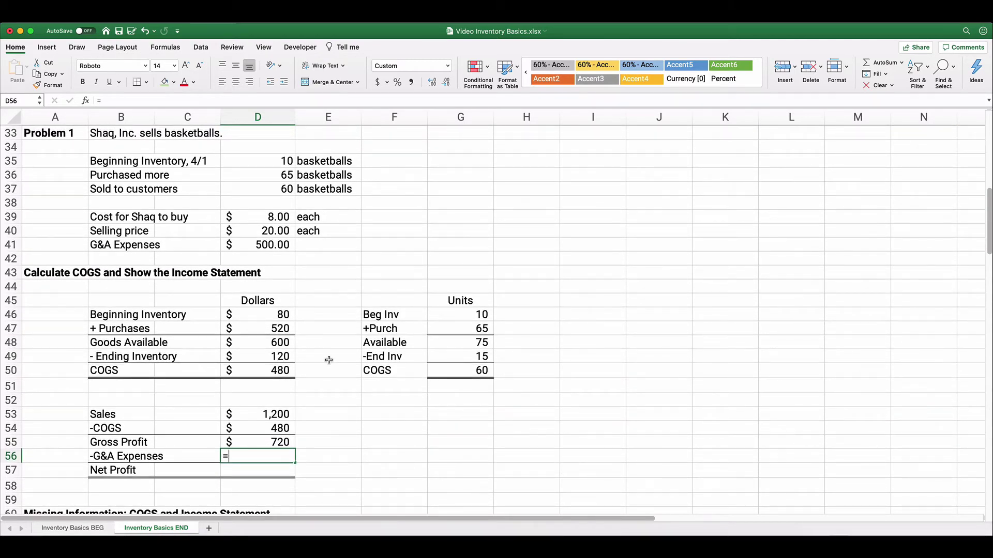
click(276, 246)
key(Return)
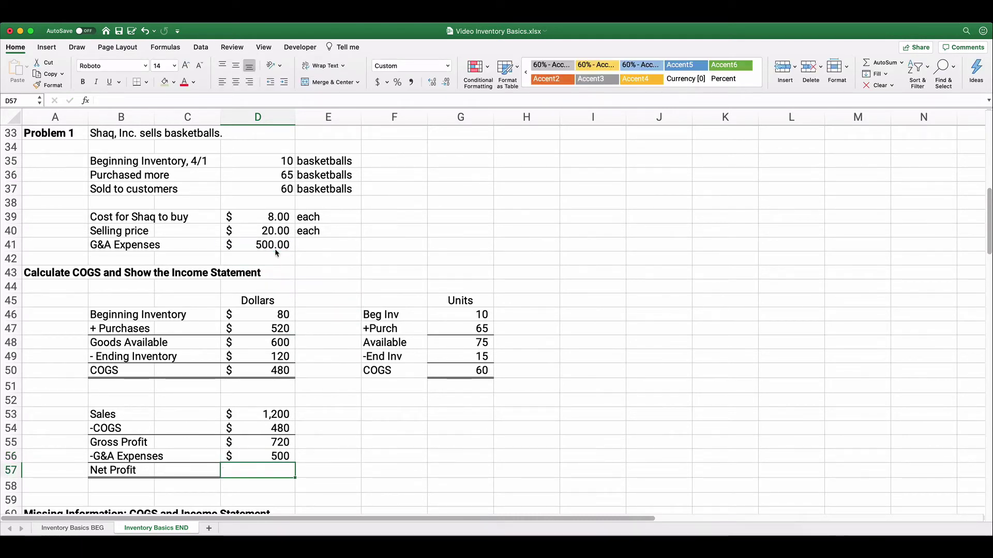
Calculate Net Profit in D57 as gross profit minus G&A expenses, using =D55-D56
text(=)
key(Up)
key(Up)
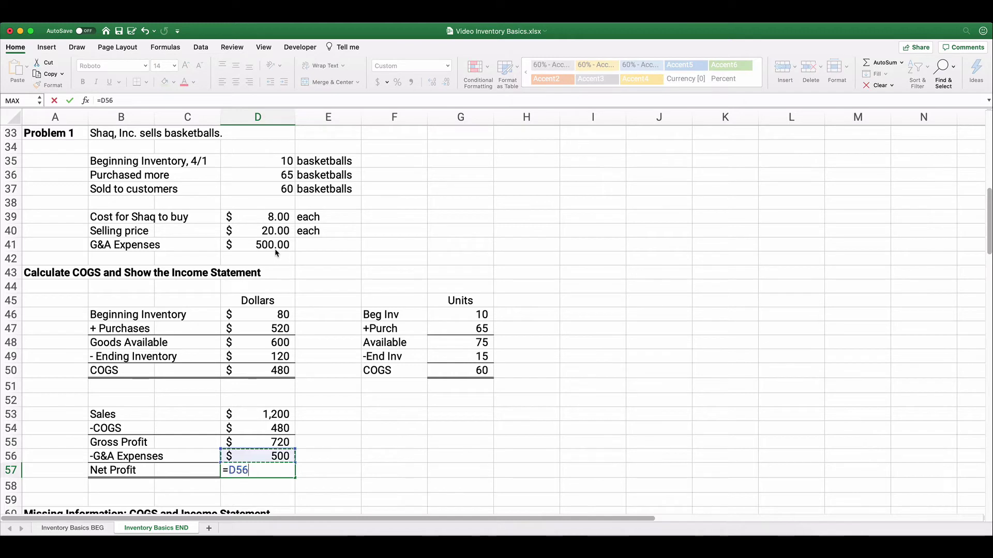
text(-)
key(Up)
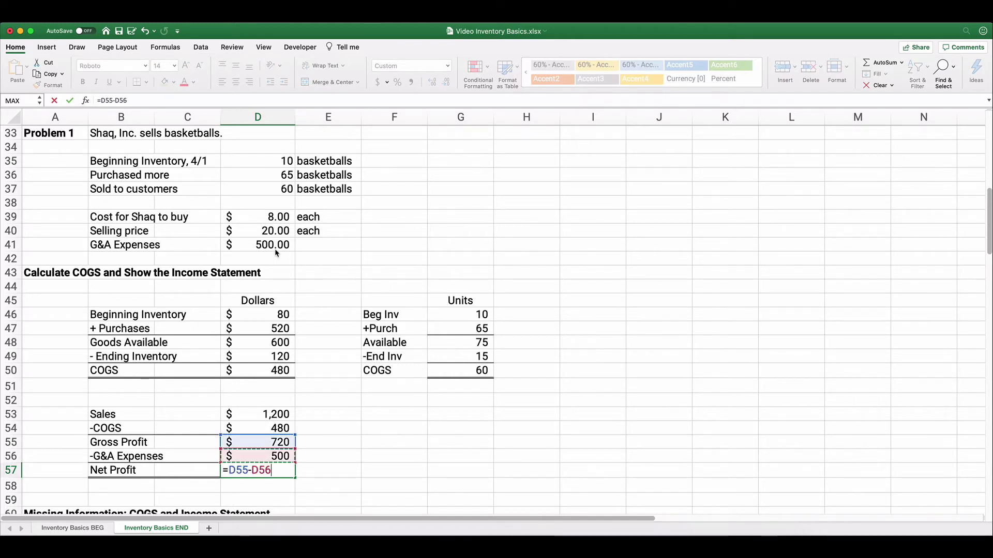
key(Return)
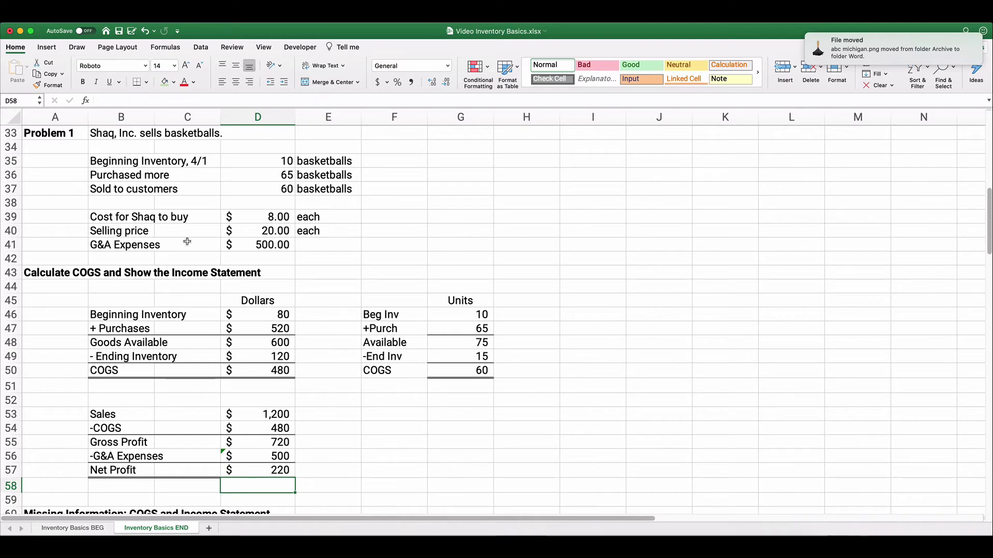
Examine Problem 2's given amounts in B62:D66 and the blank COGS and income statement schedules below them
scroll(96, 273, down, 3)
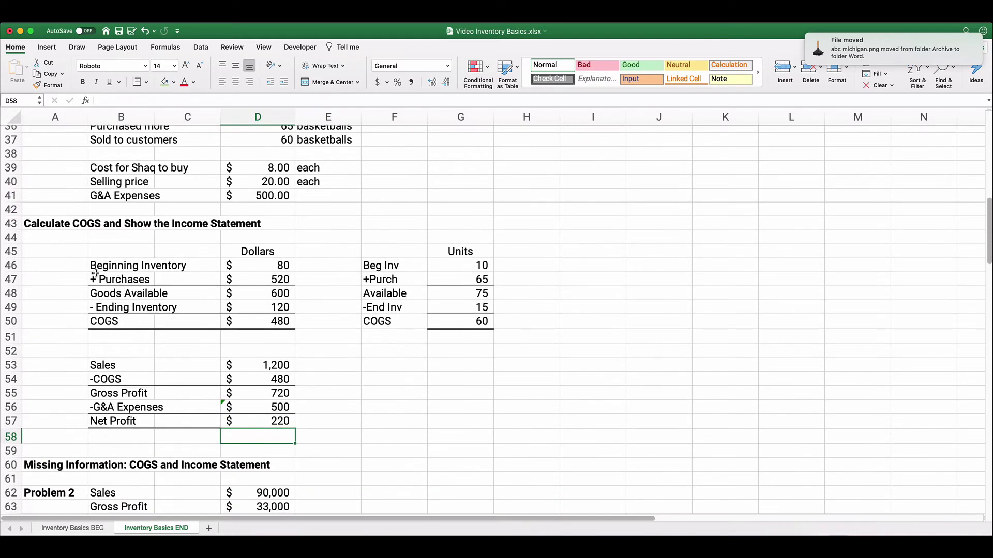
scroll(96, 273, down, 10)
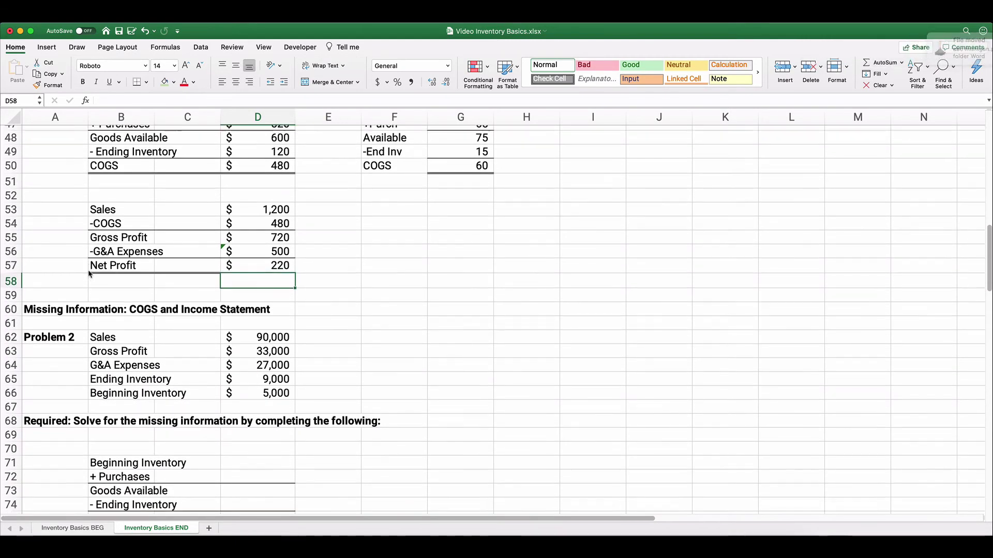
scroll(89, 274, down, 8)
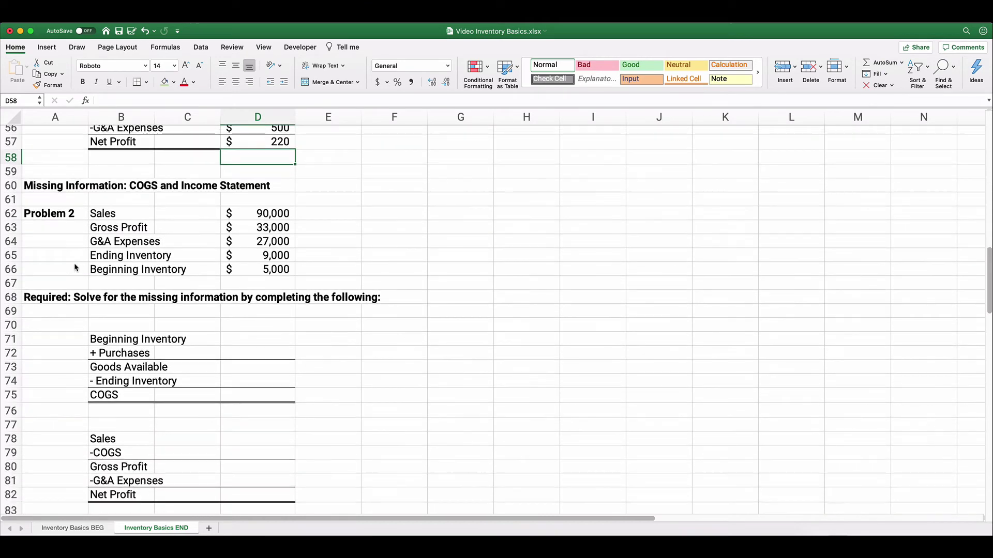
scroll(73, 269, down, 2)
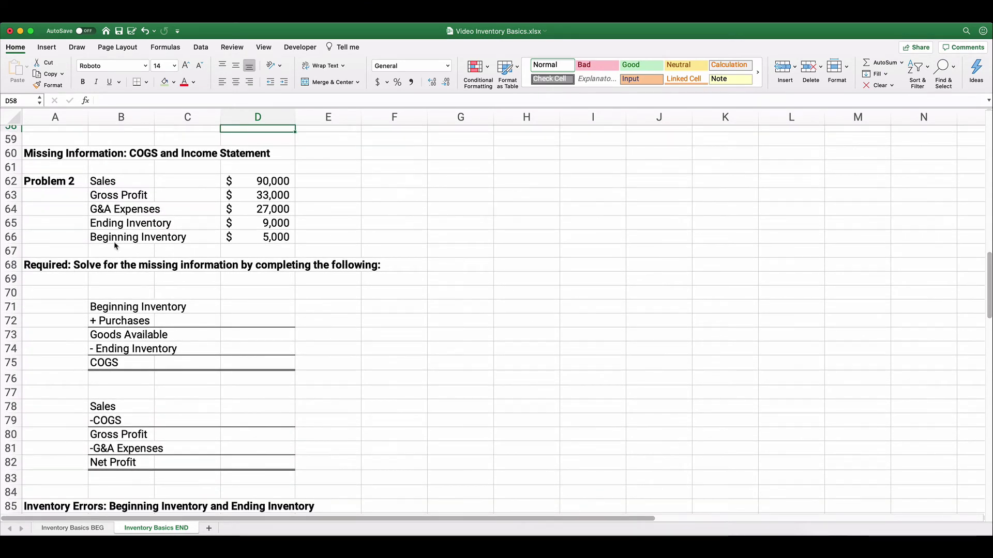
scroll(85, 249, up, 1)
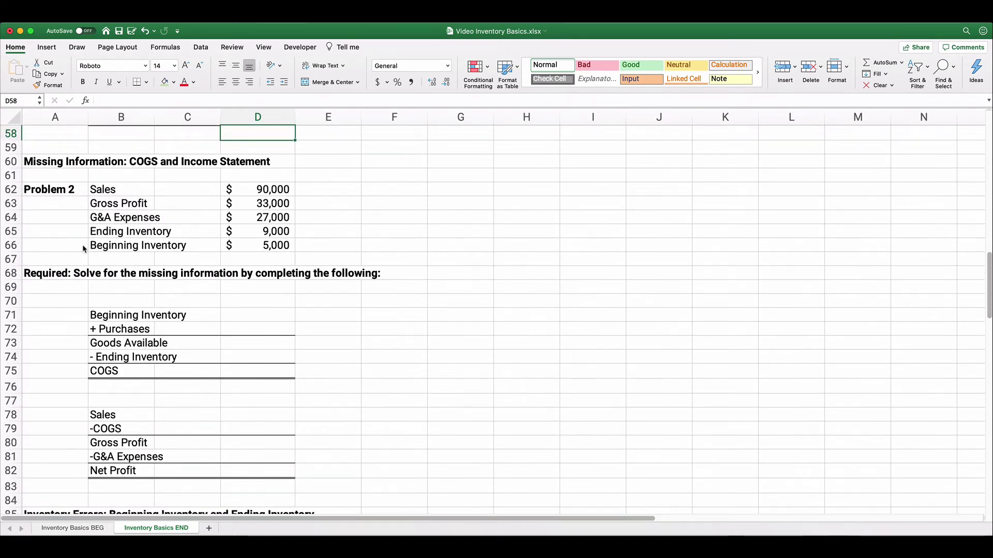
scroll(85, 249, up, 1)
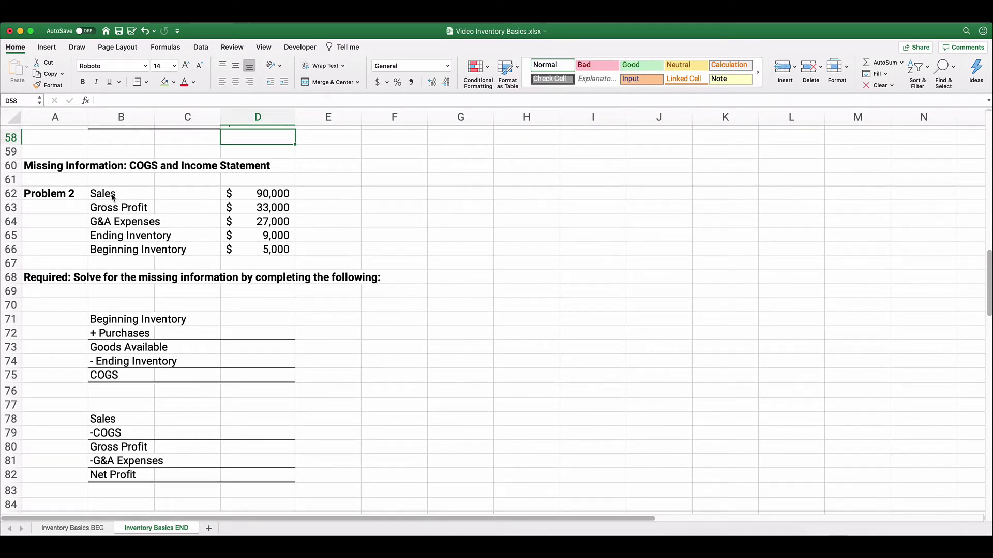
drag(112, 196, 287, 250)
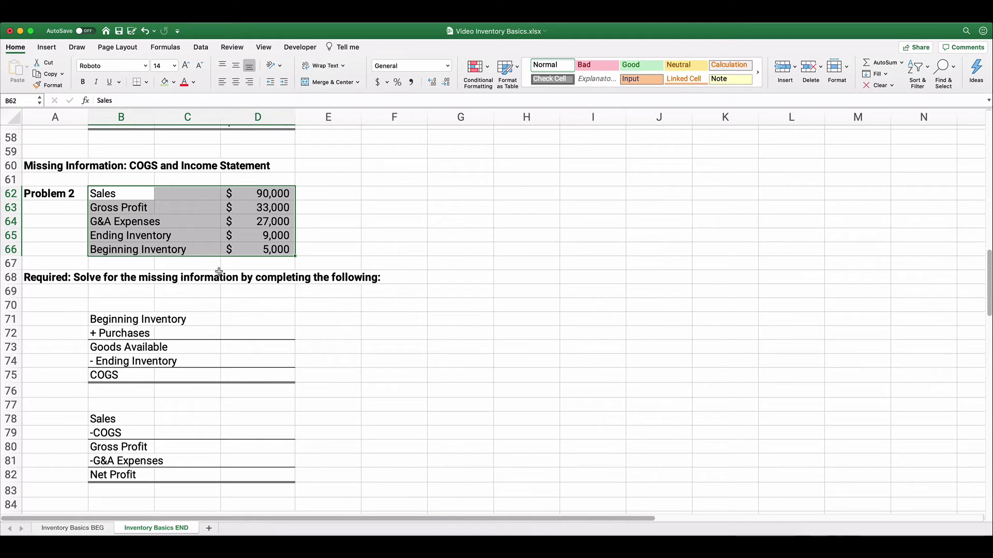
click(255, 193)
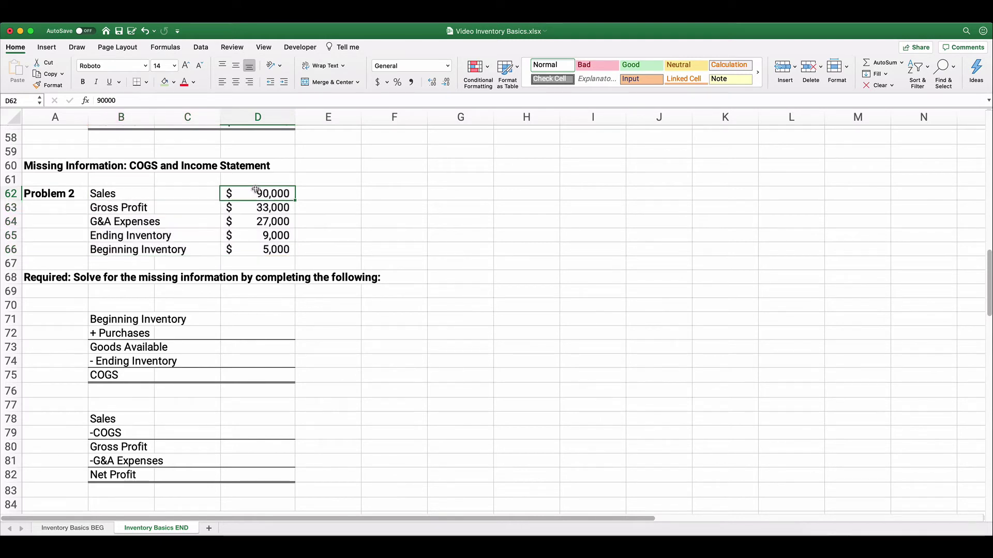
Enter the known amounts in Problem 2's income statement: Sales 90000 in D78, Gross Profit 33000 in D80 and G&A Expenses 27000 in D81
click(249, 419)
text(90000)
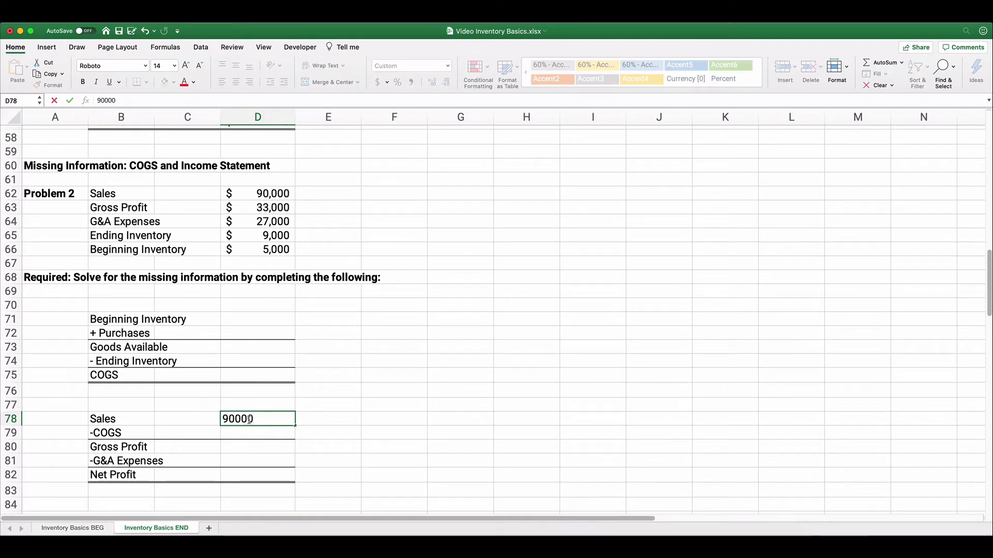
key(Return)
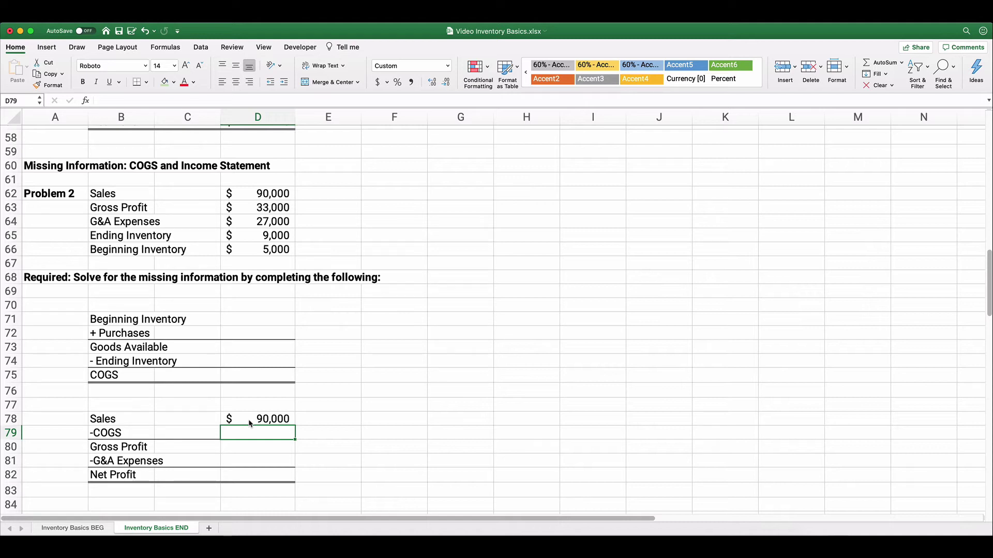
key(Down)
text(3300)
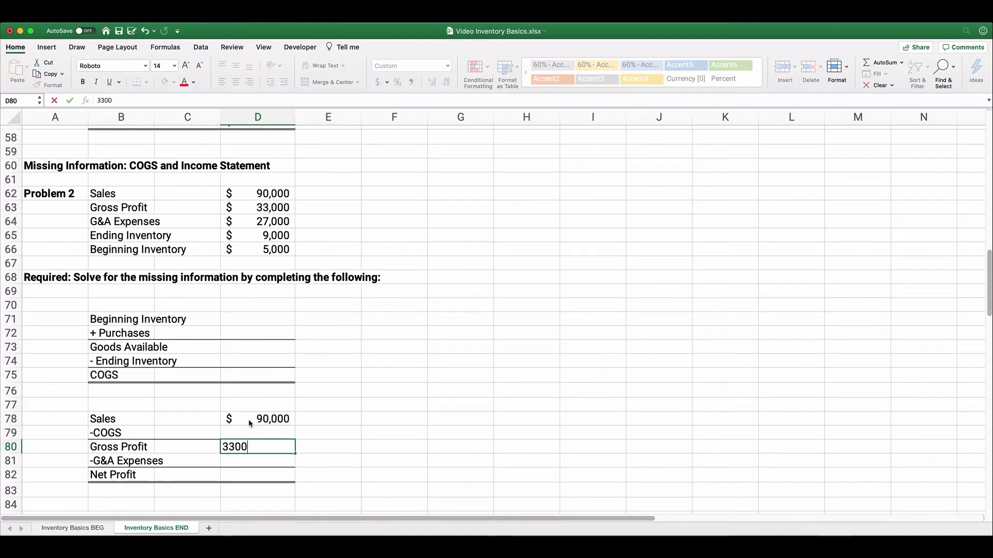
key(Return)
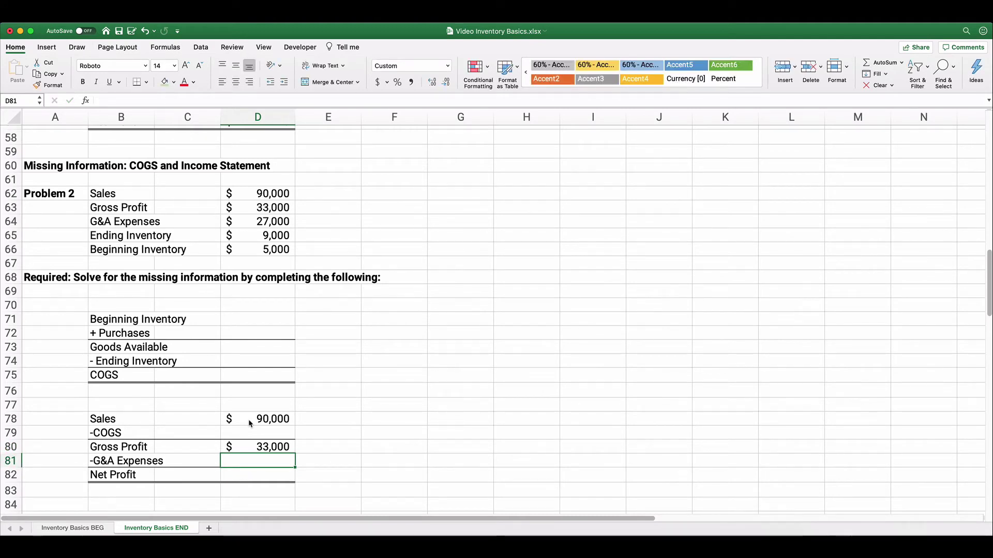
text(27000)
key(Return)
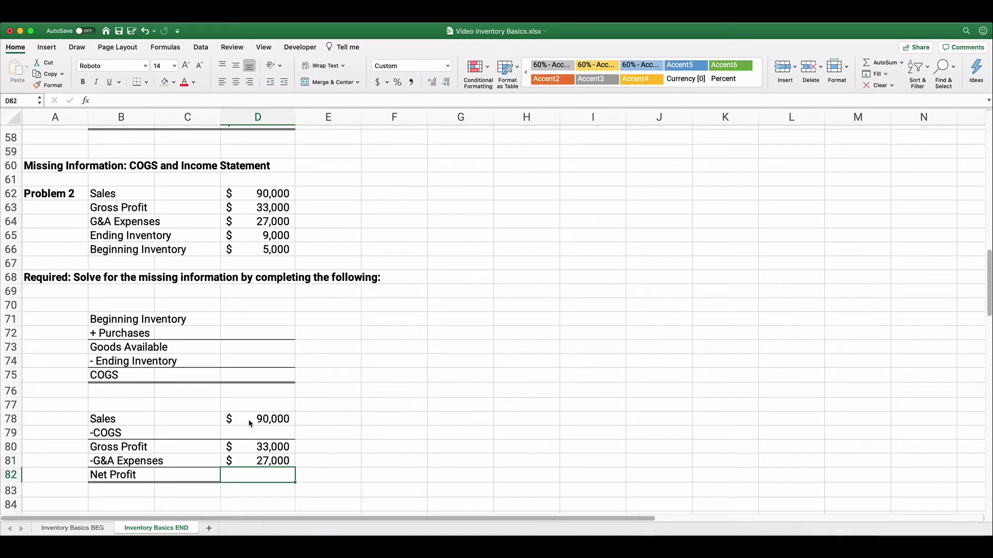
Fill in Problem 2's COGS schedule with Ending Inventory 9000 in D74 and Beginning Inventory 5000 in D71
click(249, 363)
text(9000)
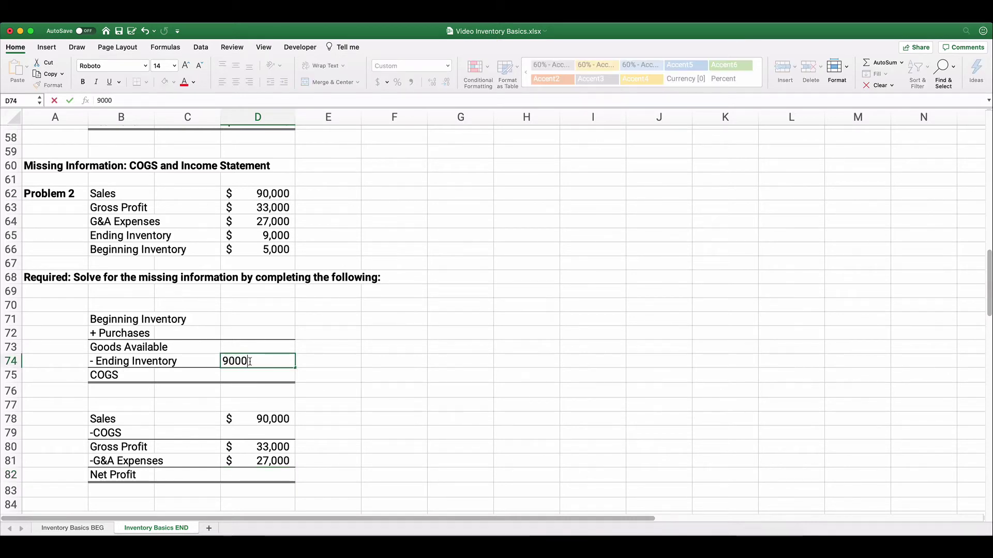
key(Up)
key(Up)
key(Up)
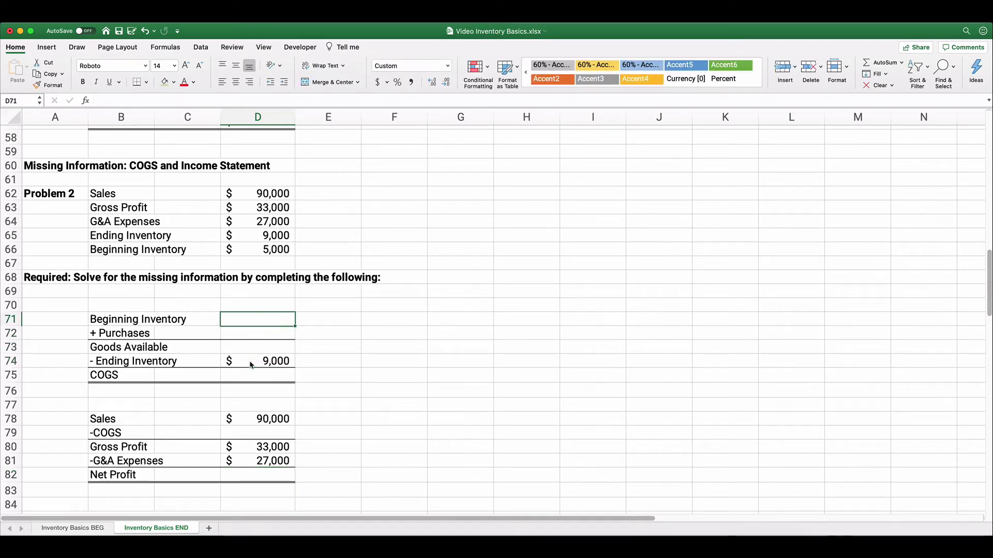
text(5000)
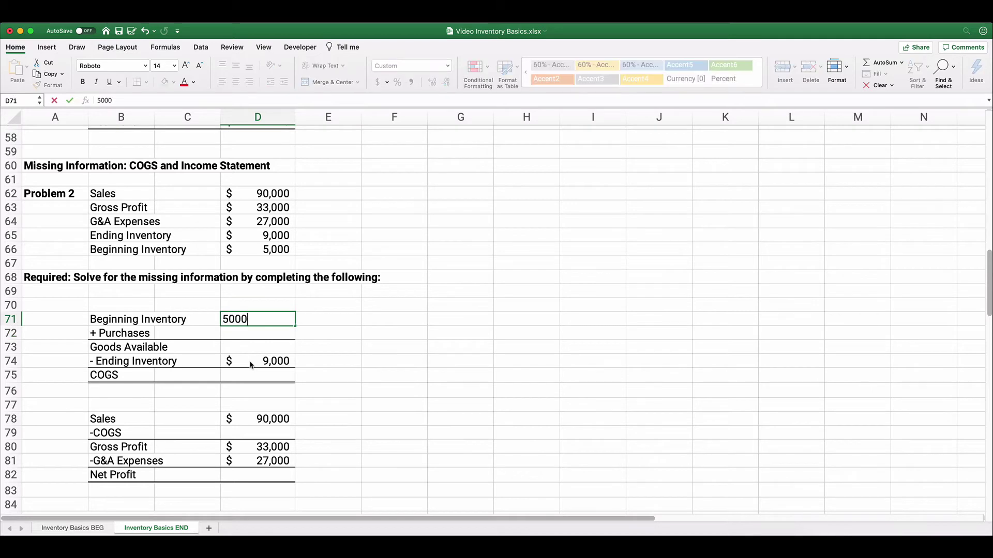
key(Return)
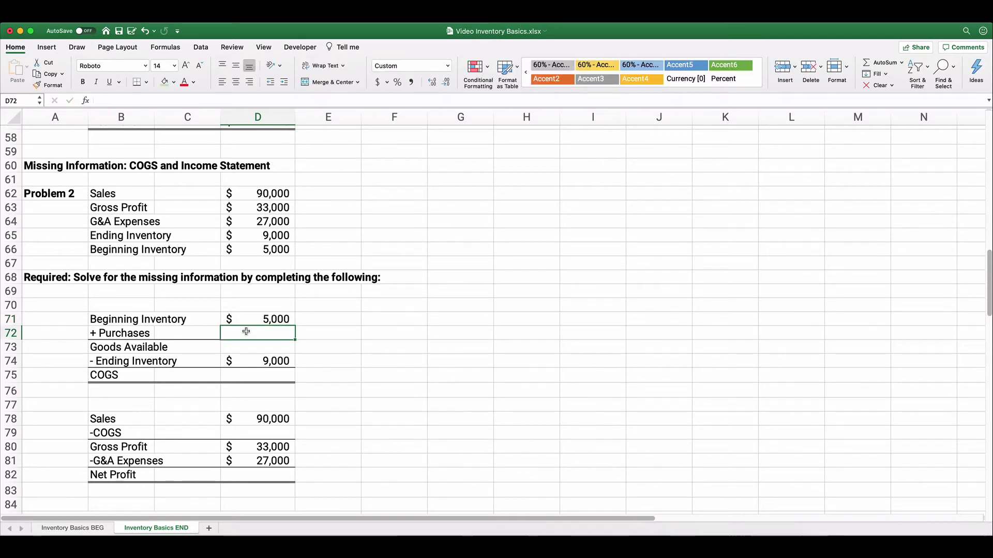
Shade the missing Purchases and Goods Available cells, D72:D73, with a light orange fill
drag(246, 331, 247, 345)
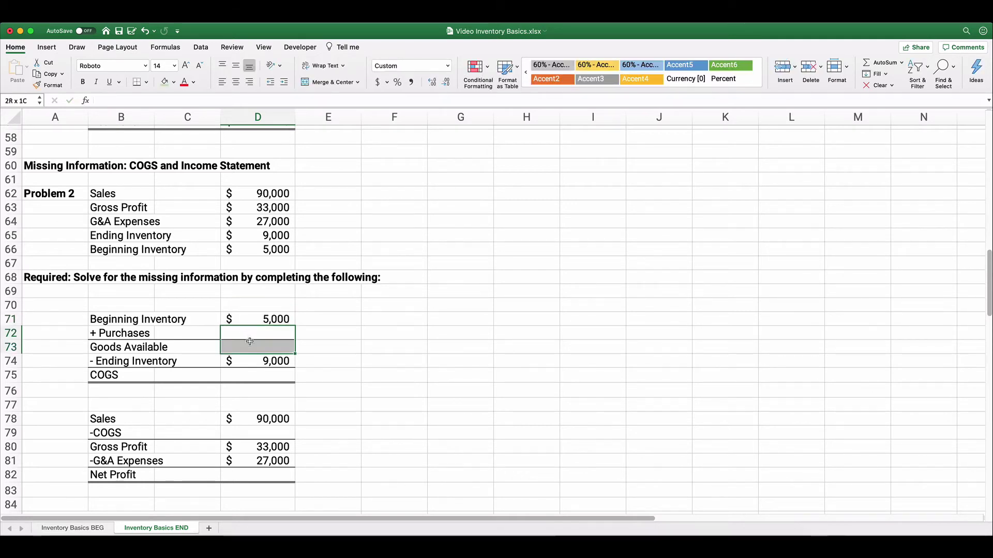
click(173, 83)
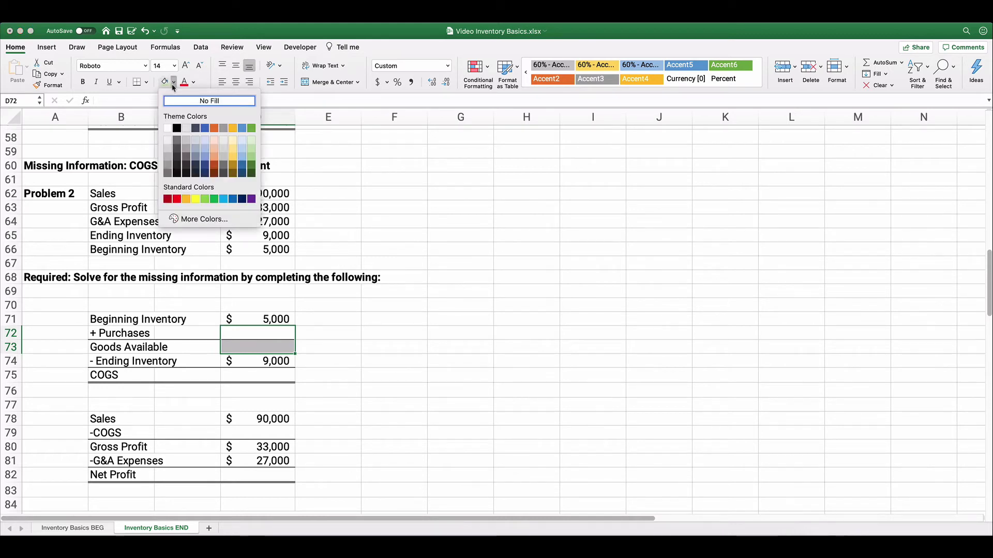
click(213, 141)
click(336, 360)
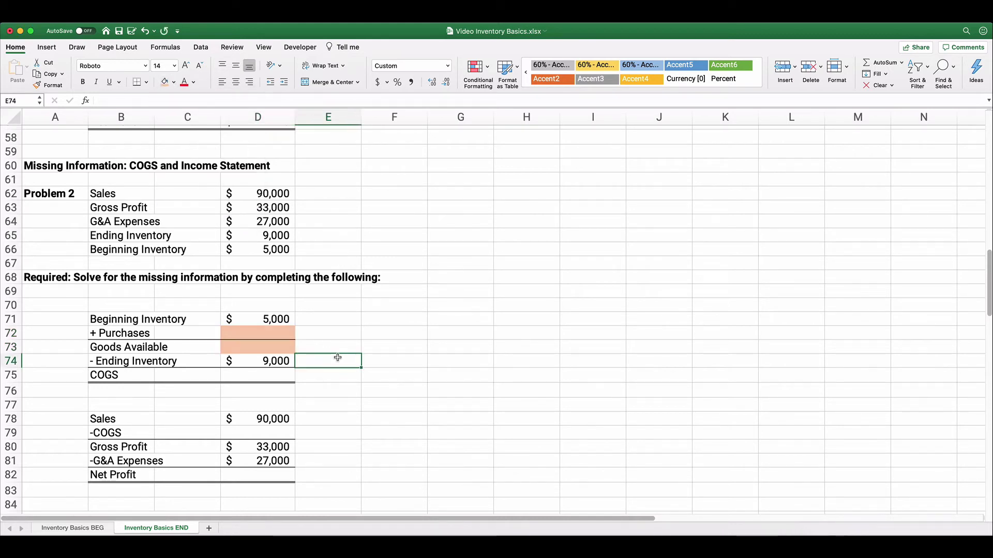
Apply the same light orange fill to the missing COGS cells D75 and D79 and the Net Profit cell D82
click(284, 373)
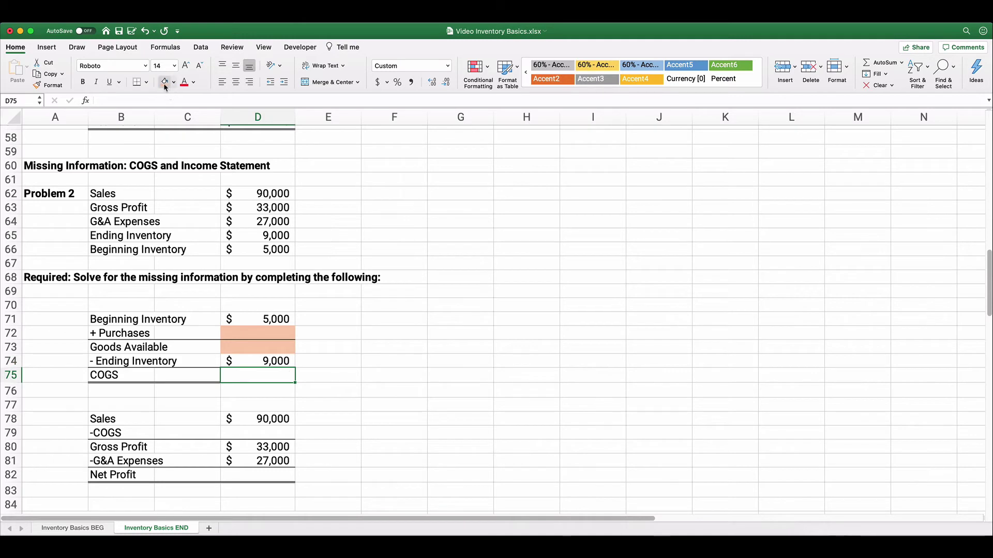
key(super+y)
click(284, 430)
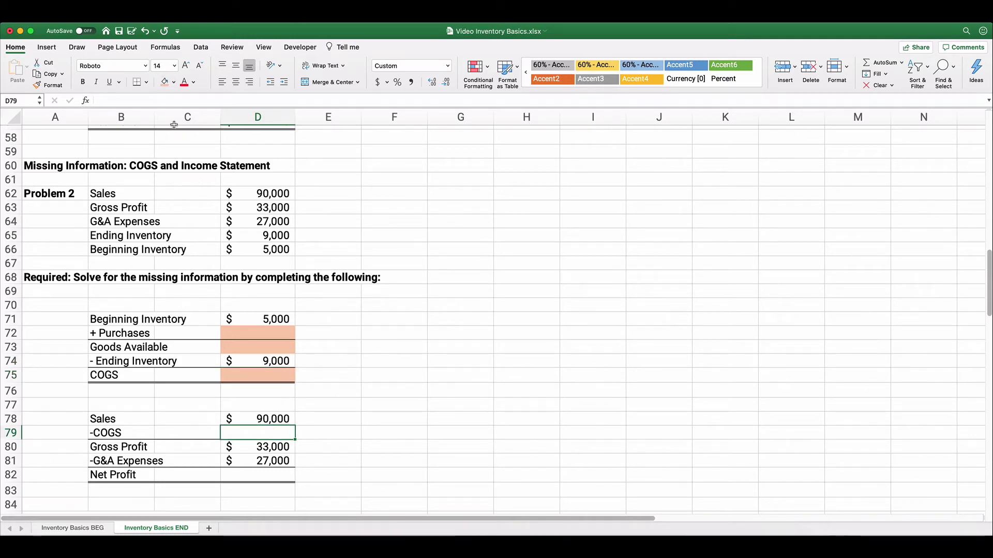
click(163, 84)
click(264, 473)
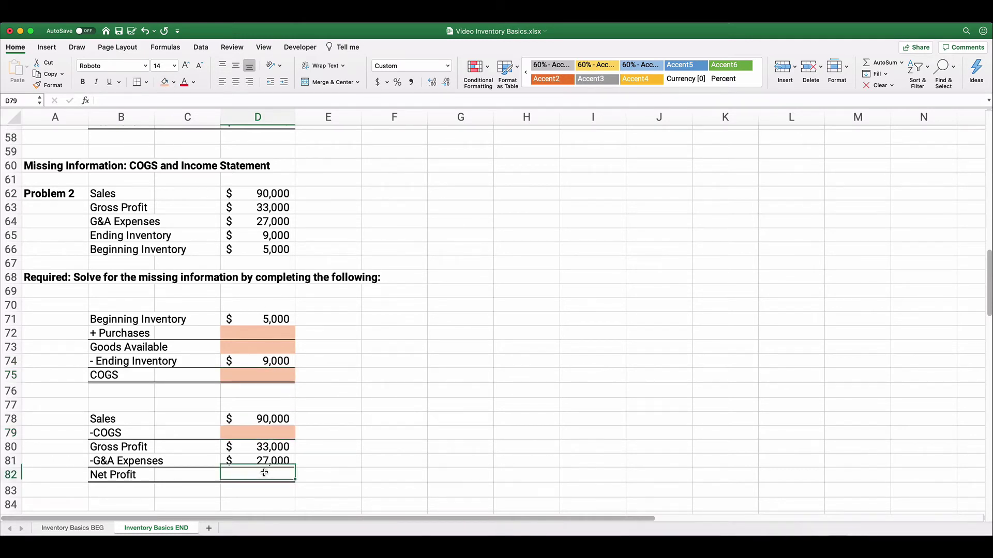
click(163, 82)
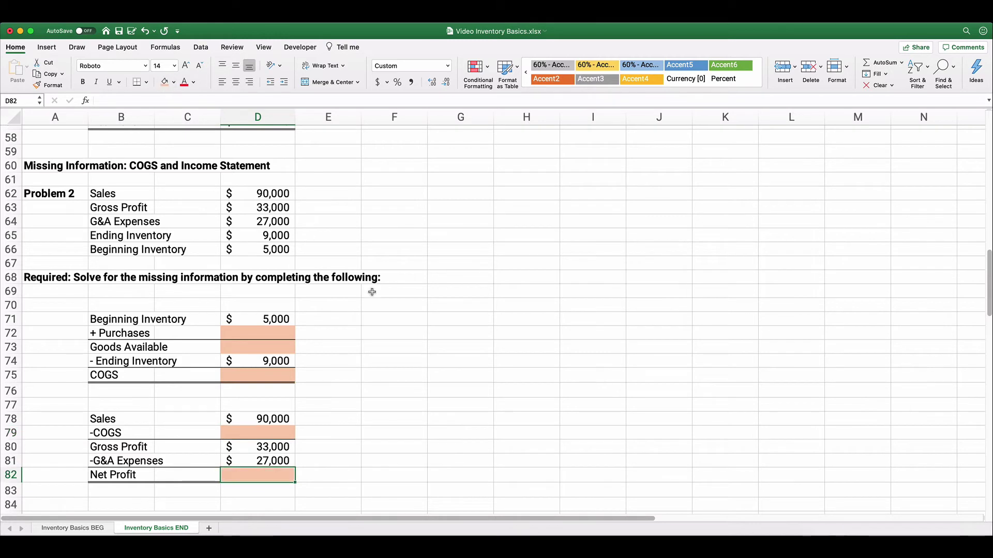
click(372, 292)
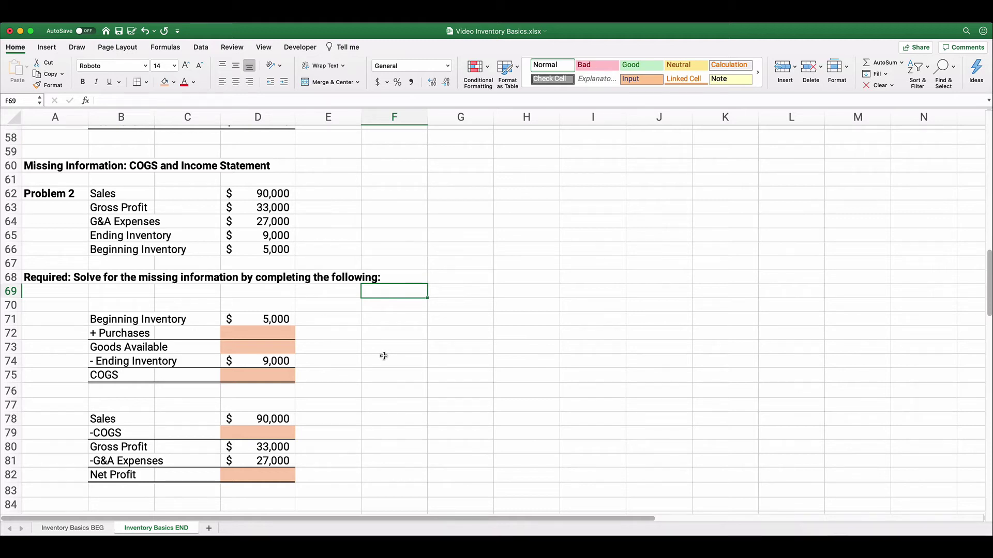
Compare the COGS lines in rows 75 and 79 of Problem 2, ending on the income statement's COGS cell D79
drag(108, 381, 230, 380)
drag(98, 433, 250, 433)
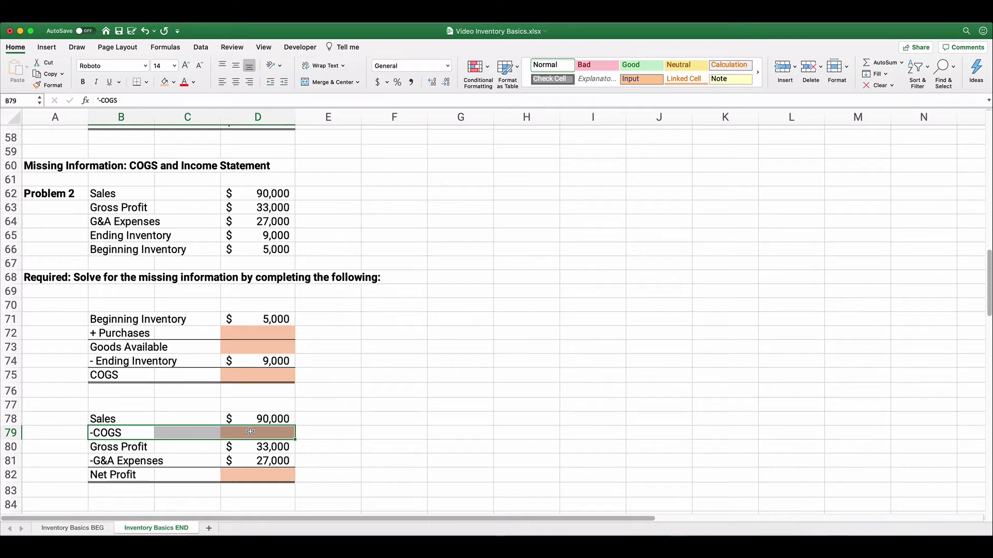
click(351, 447)
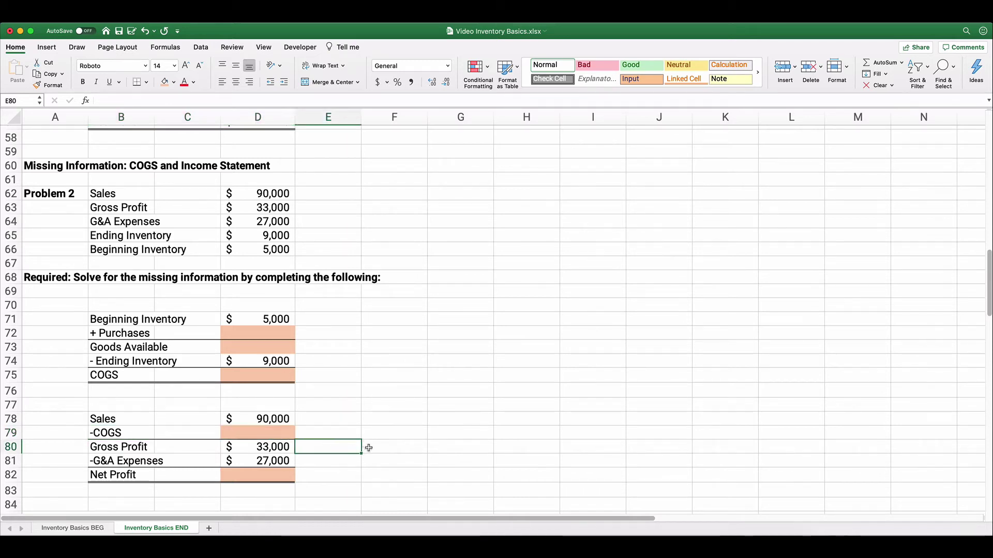
click(257, 435)
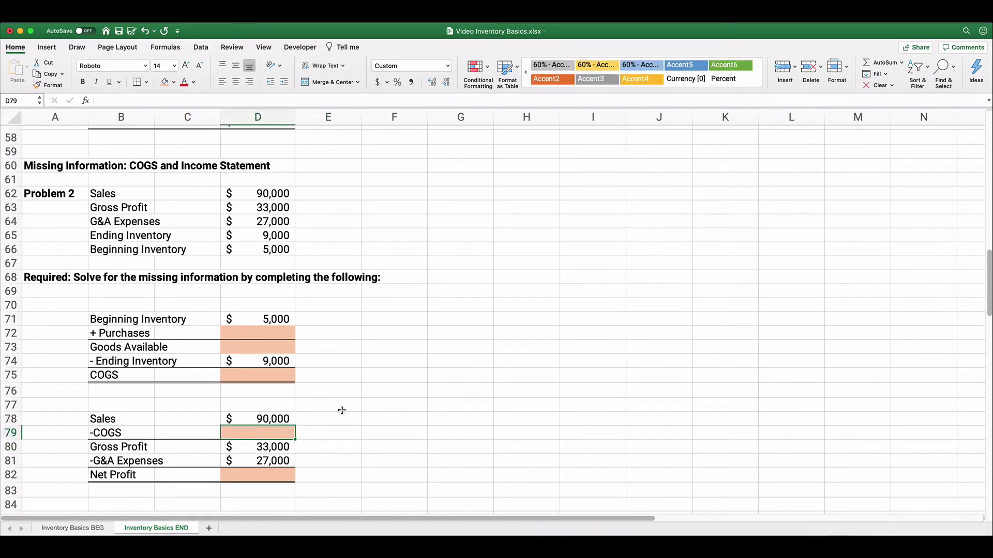
Calculate the income statement's COGS in D79 as Sales minus Gross Profit with =D78-D80
text(=)
key(Up)
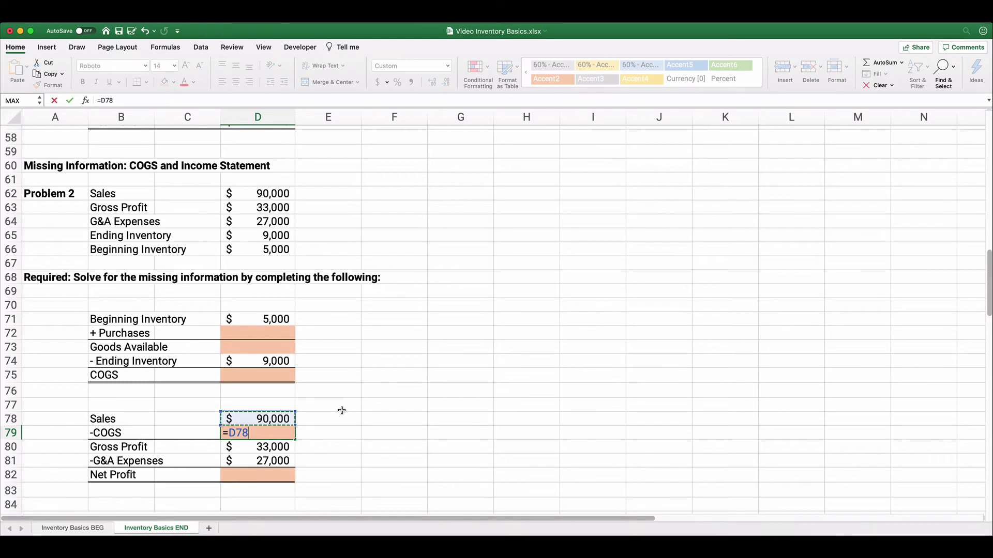
text(-)
key(Down)
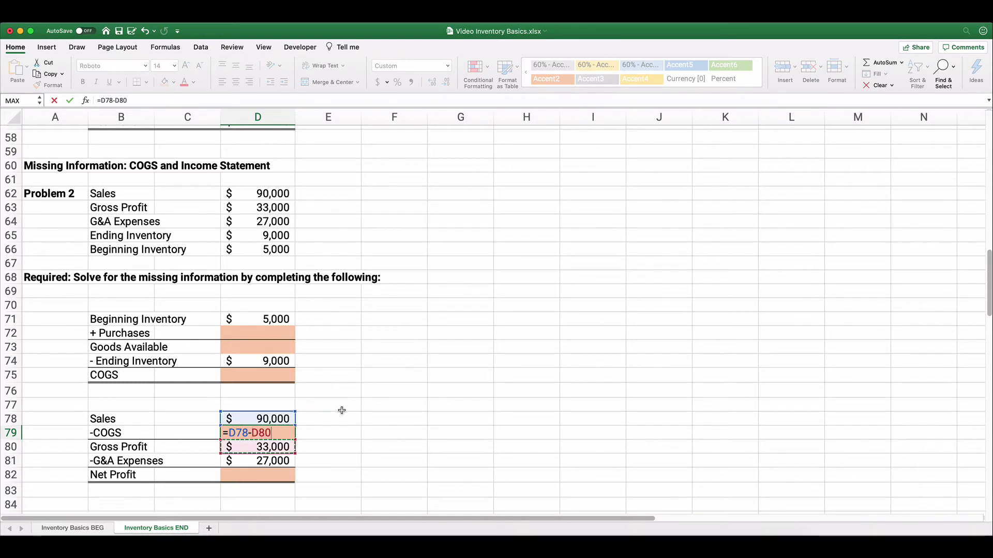
key(Return)
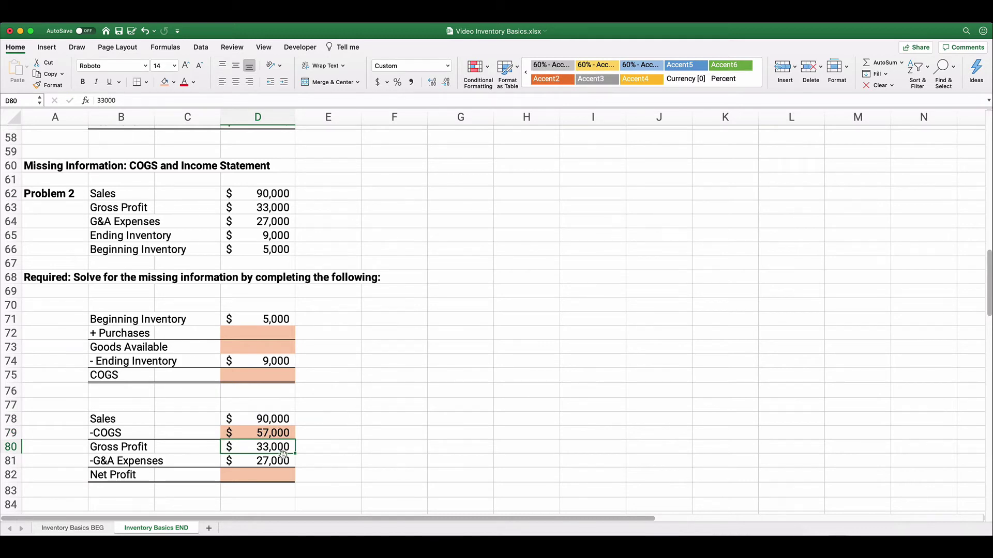
Calculate Net Profit in D82 as Gross Profit minus G&A Expenses with =D80-D81
click(259, 474)
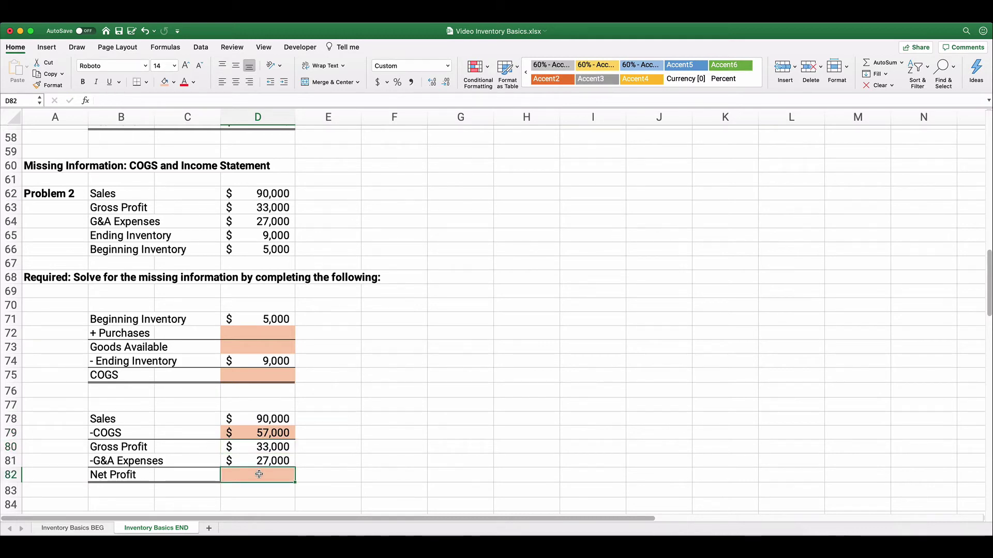
text(=)
key(Up)
key(Up)
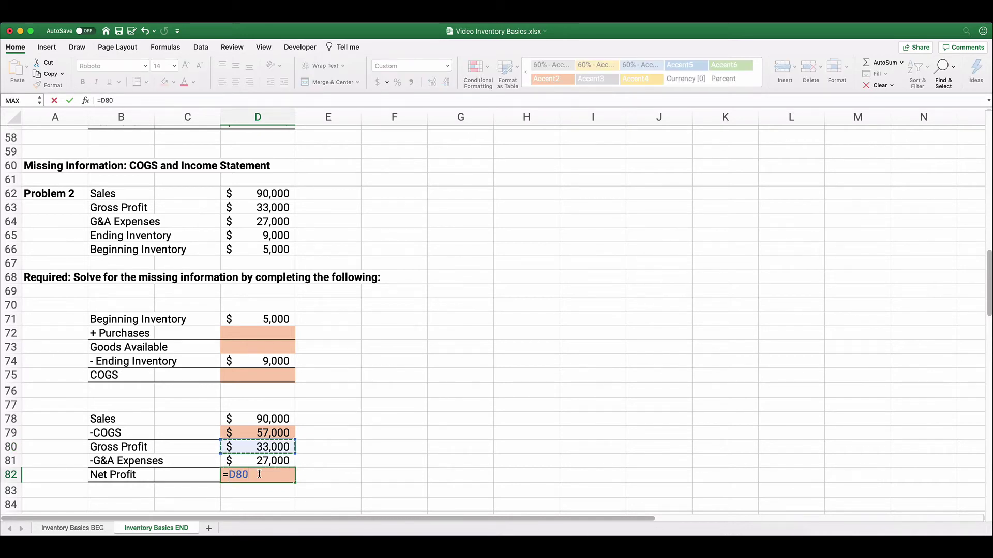
text(-)
key(Up)
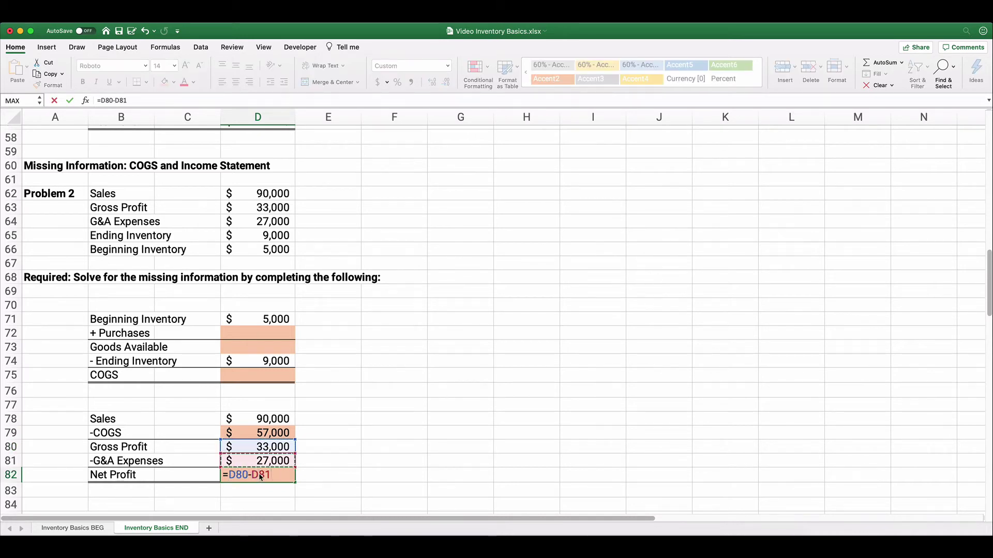
key(Return)
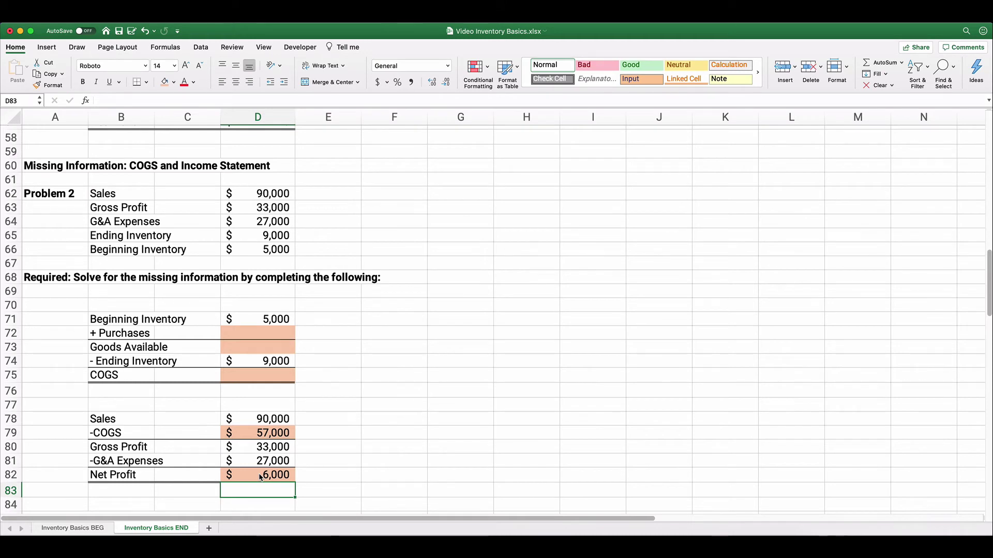
Link the COGS schedule's COGS cell D75 to the income statement's COGS with =D79
click(252, 389)
click(252, 373)
text(=)
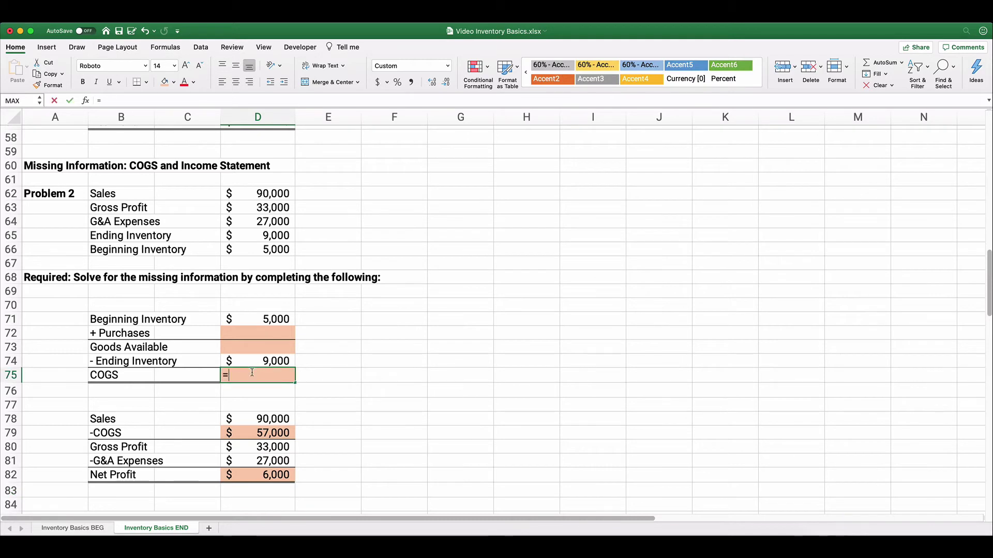
click(250, 430)
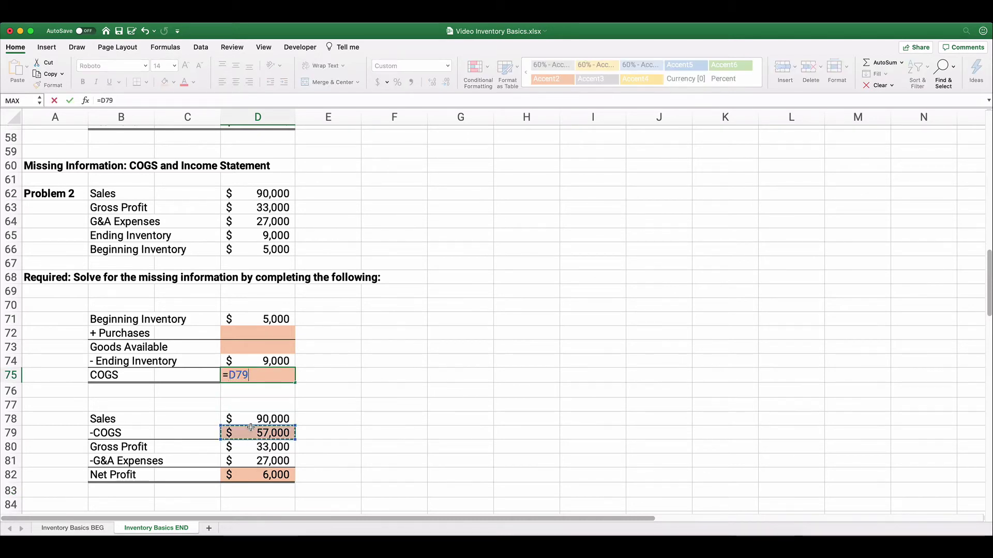
key(Return)
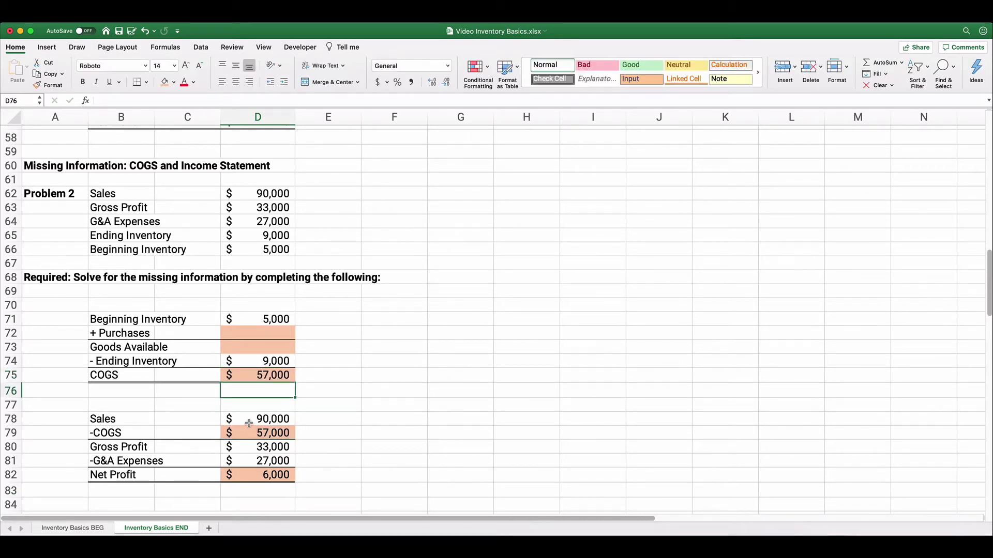
Calculate Goods Available in D73 by adding COGS and Ending Inventory with =D75+D74
click(257, 349)
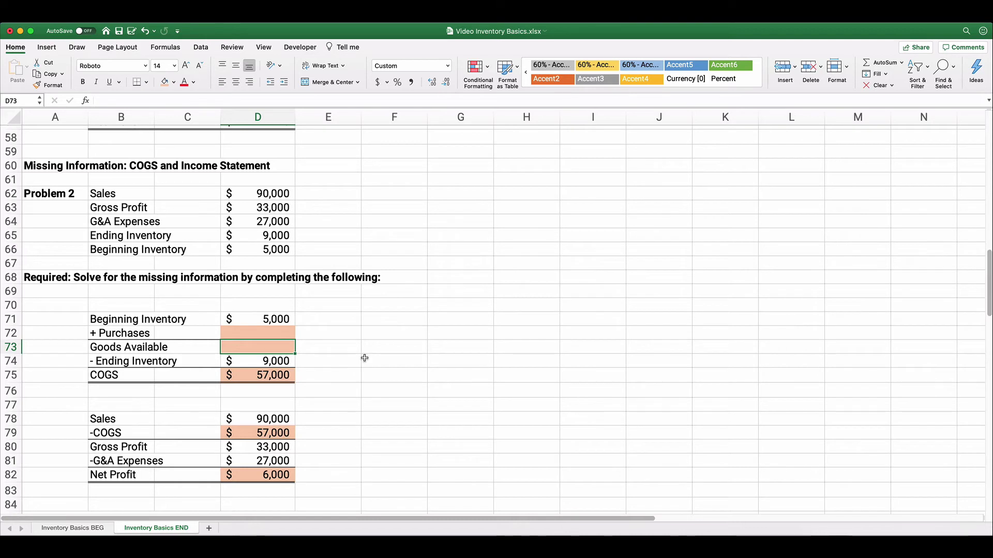
text(=)
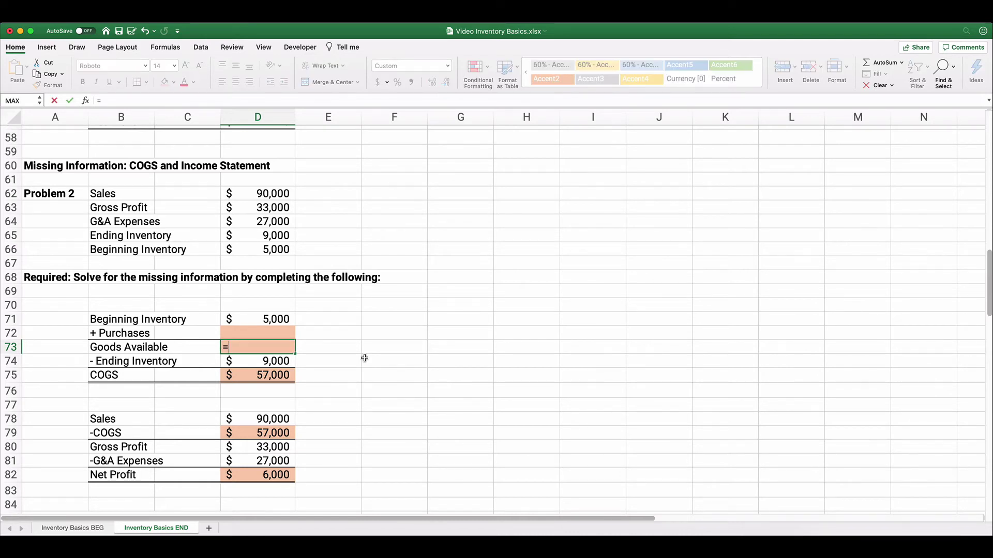
key(Down)
key(Down)
text(+)
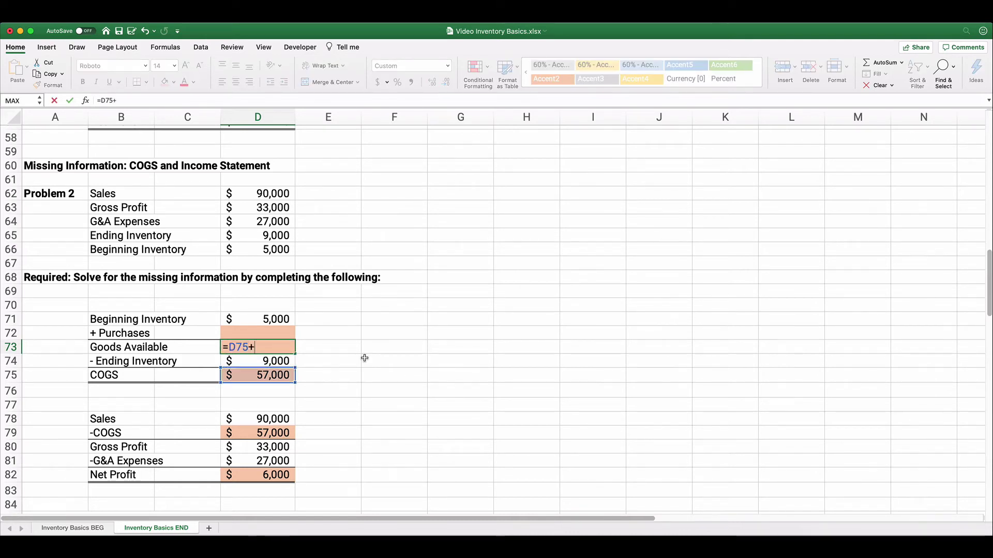
key(Up)
key(Down)
key(Down)
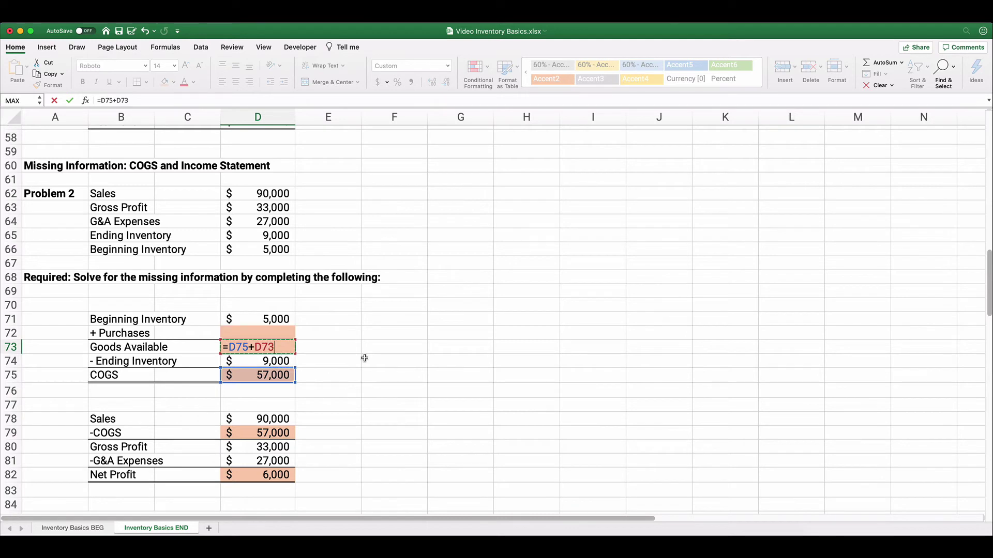
key(Return)
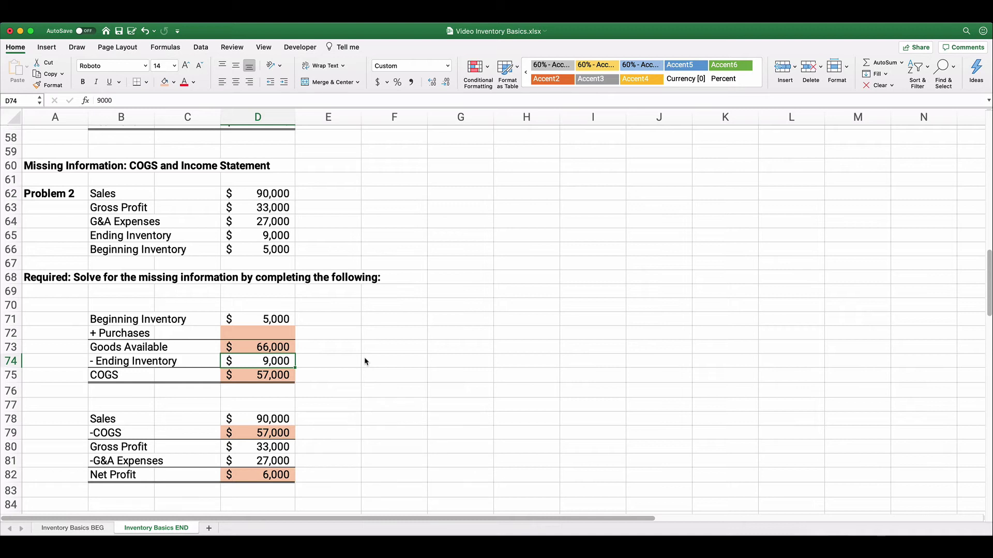
Calculate Purchases in D72 as Goods Available minus Beginning Inventory with =D73-D71
click(293, 333)
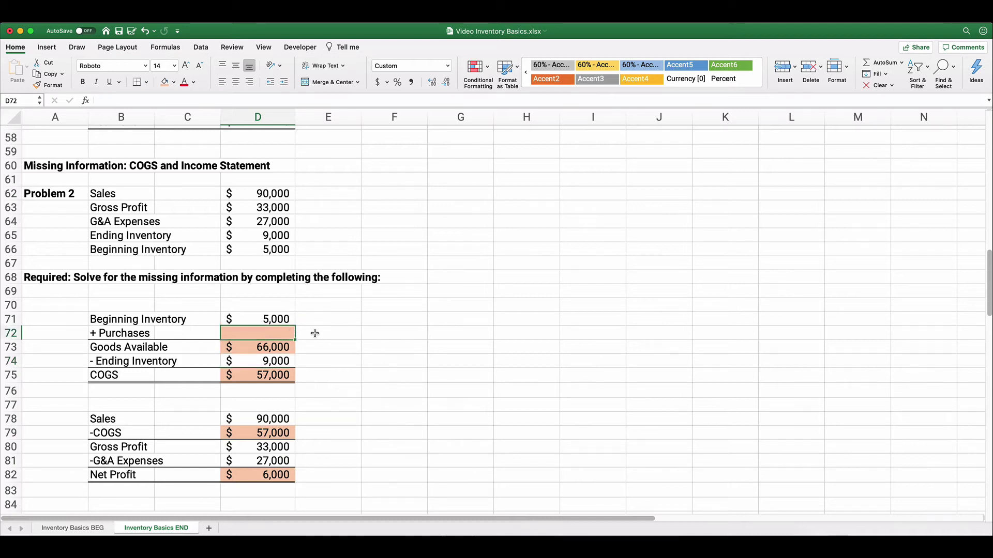
text(=)
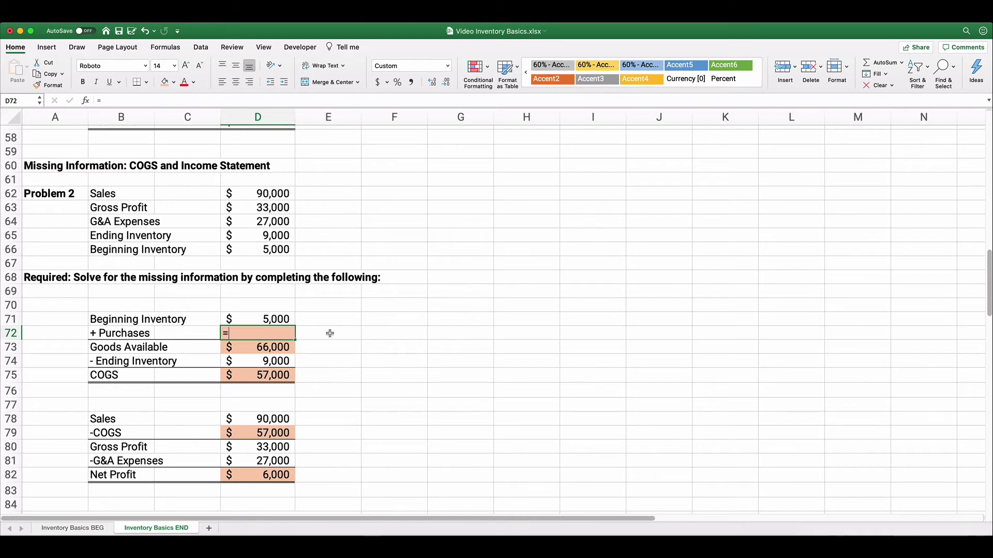
key(Down)
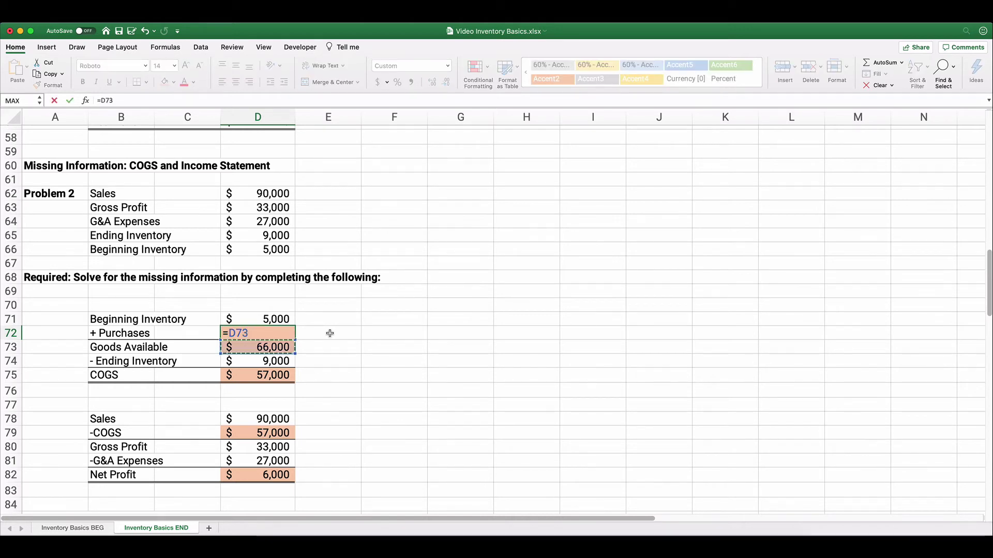
text(-)
click(277, 317)
key(Return)
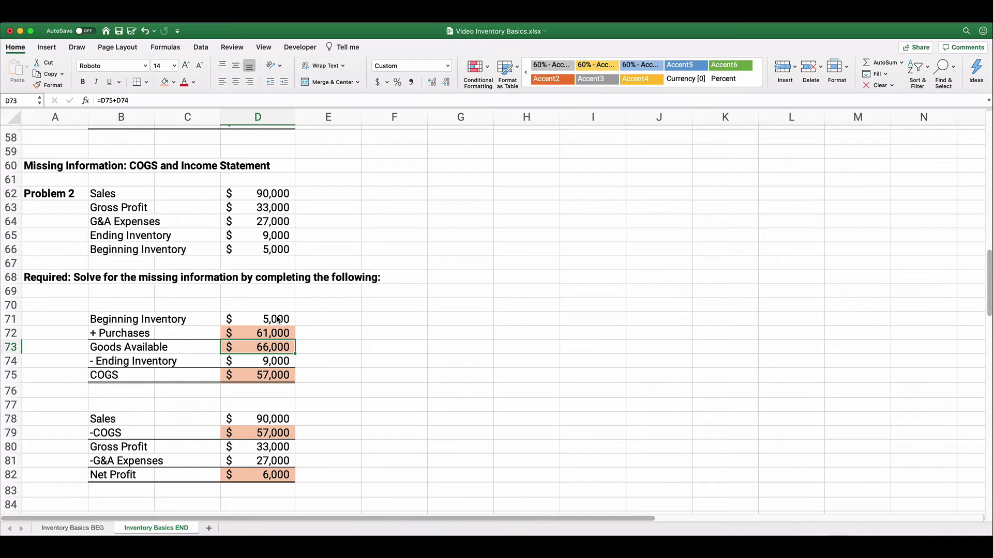
Examine Problem 3's correct Ending Inventory, COGS and Net Income lines alongside the question in row 103 about overstated Ending Inventory
scroll(209, 331, down, 4)
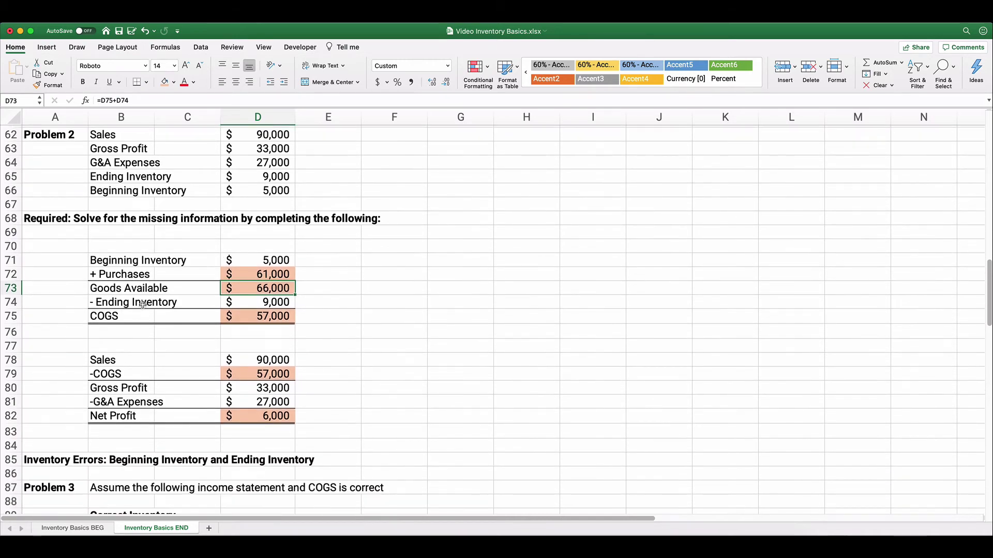
scroll(142, 304, down, 10)
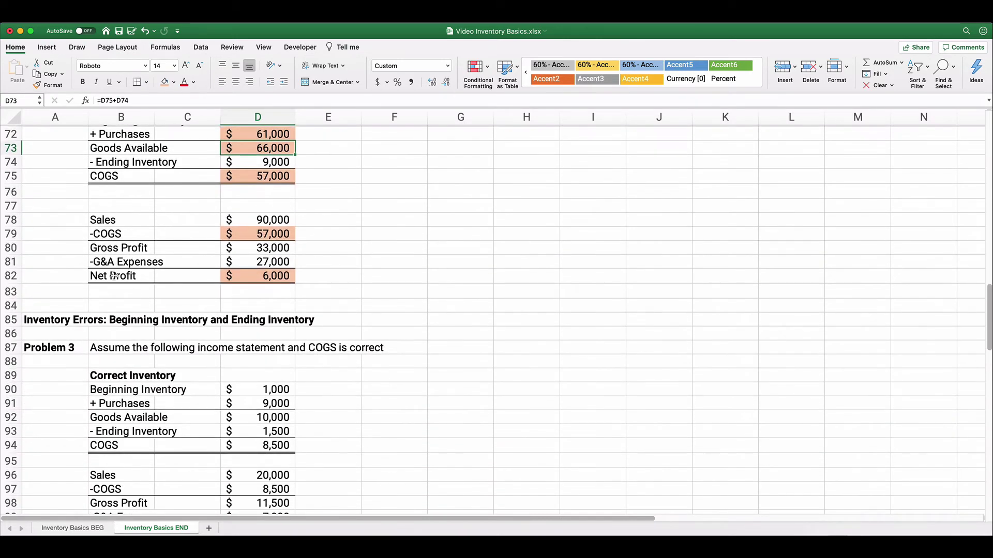
scroll(114, 276, down, 4)
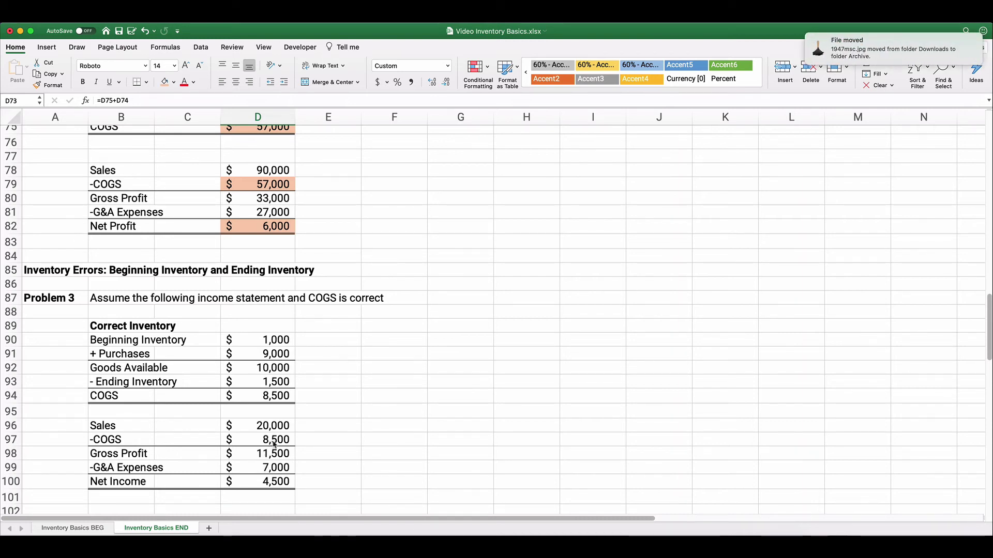
scroll(289, 422, down, 1)
scroll(290, 419, down, 2)
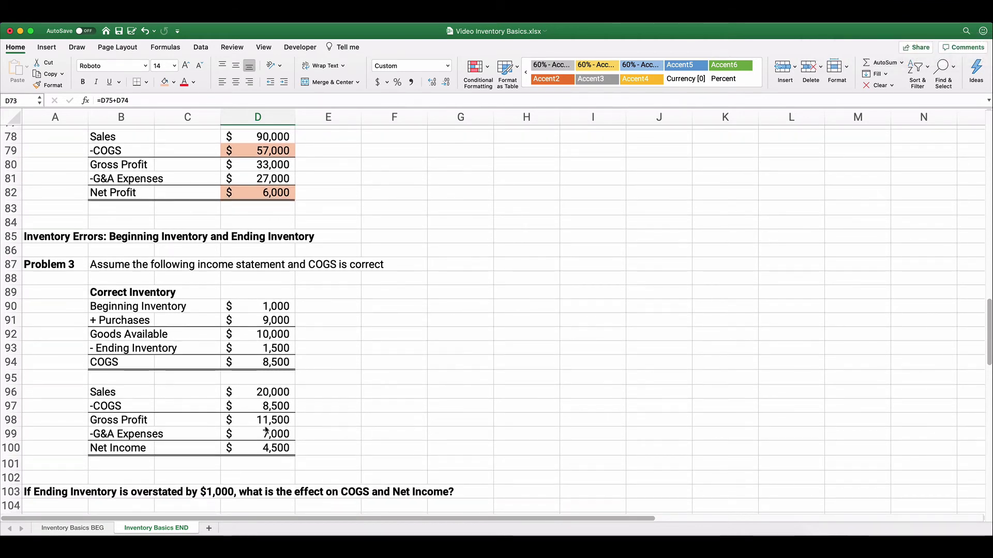
scroll(253, 437, down, 1)
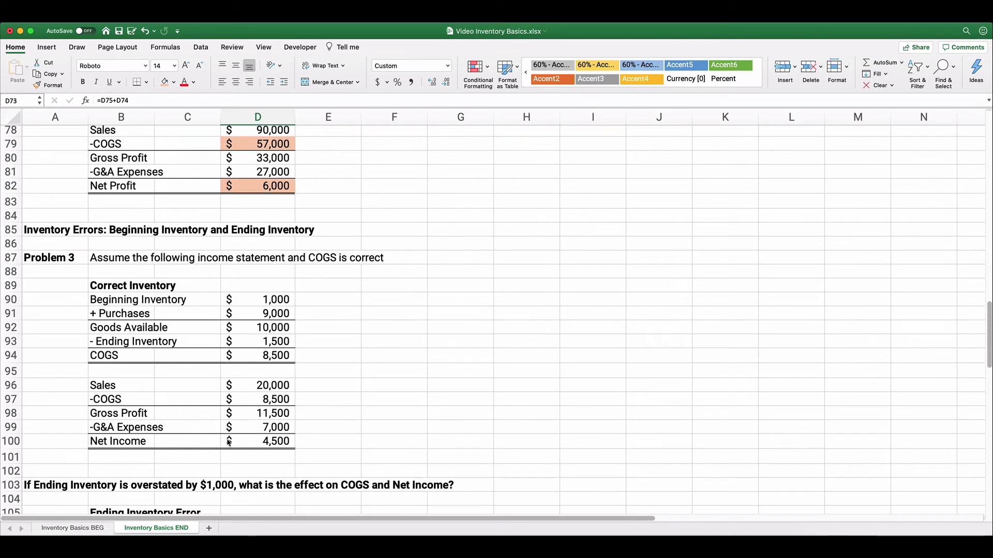
click(35, 489)
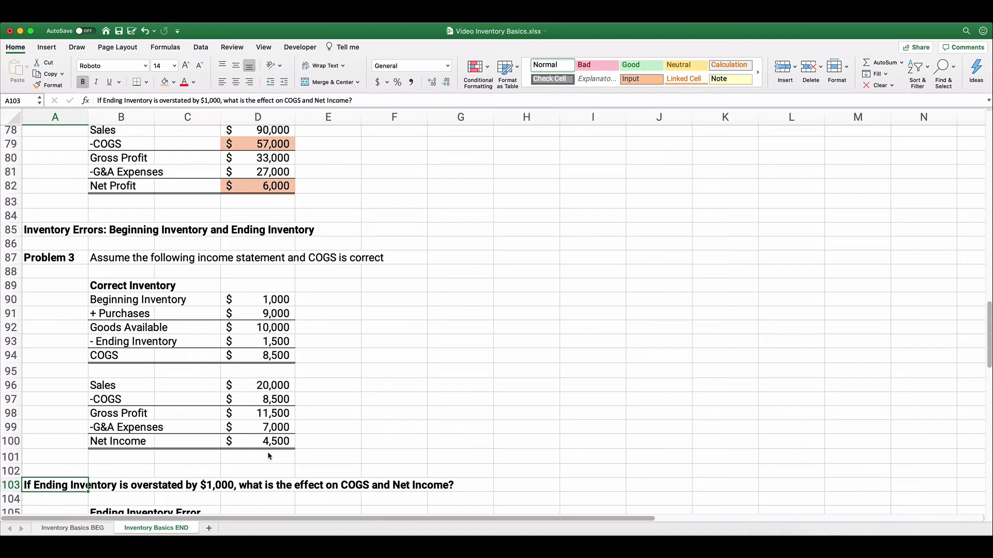
click(265, 342)
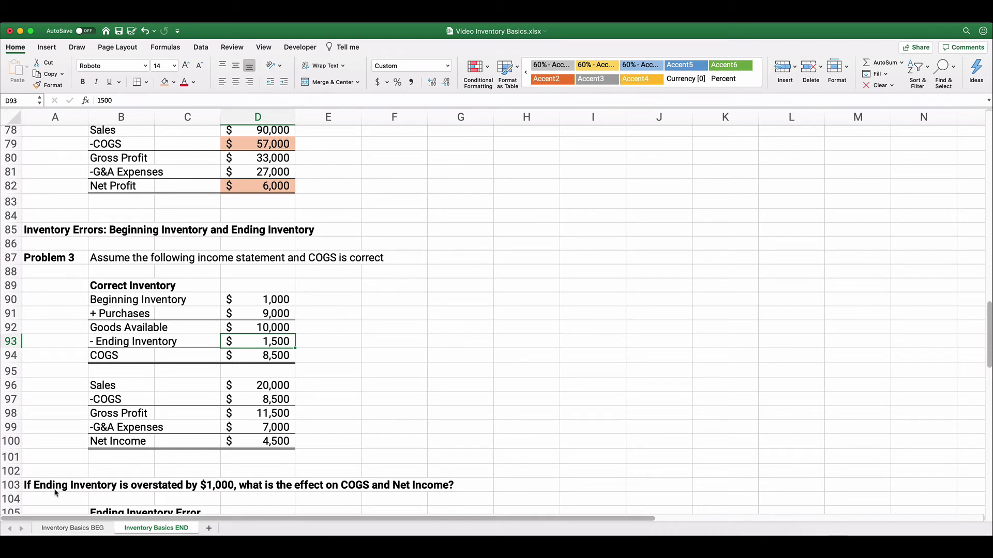
drag(108, 354, 253, 356)
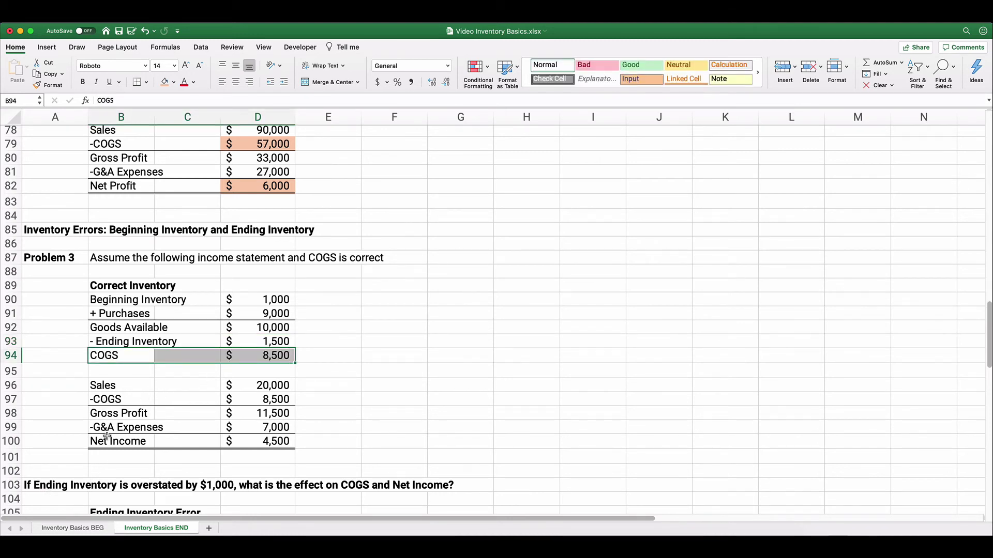
drag(107, 441, 263, 441)
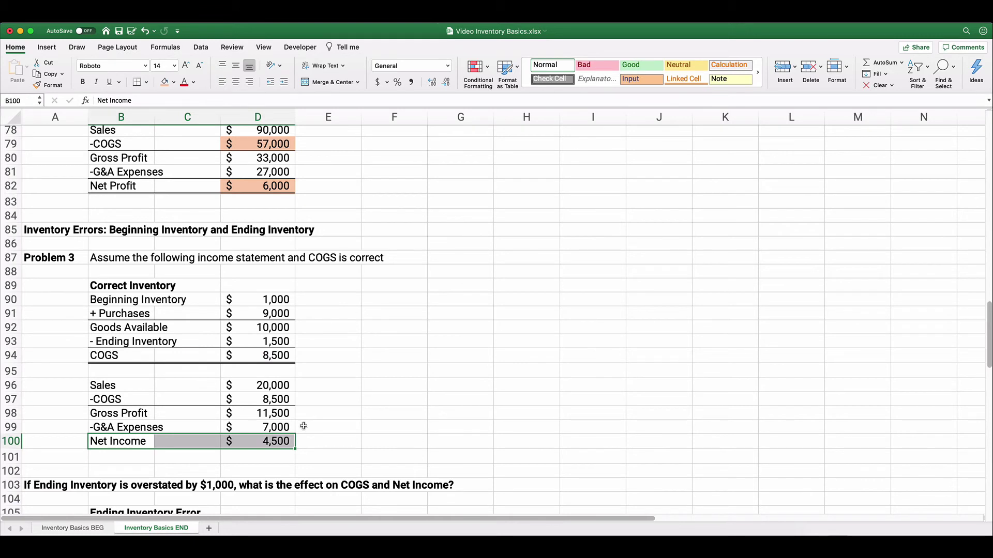
click(272, 399)
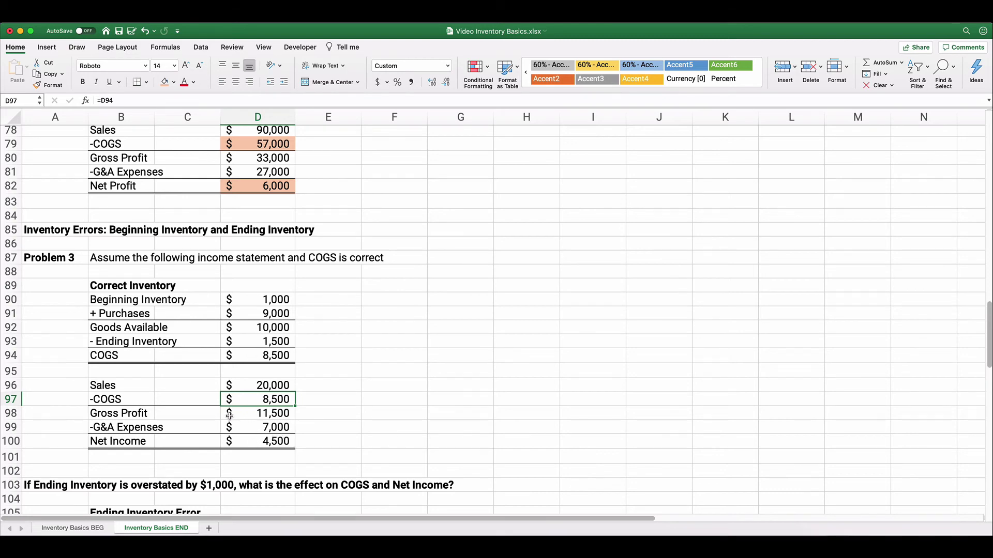
Overstate Ending Inventory by $1,000 in Problem 3's Ending Inventory Error schedule by setting D109 to 2500
scroll(229, 417, down, 2)
scroll(229, 417, down, 5)
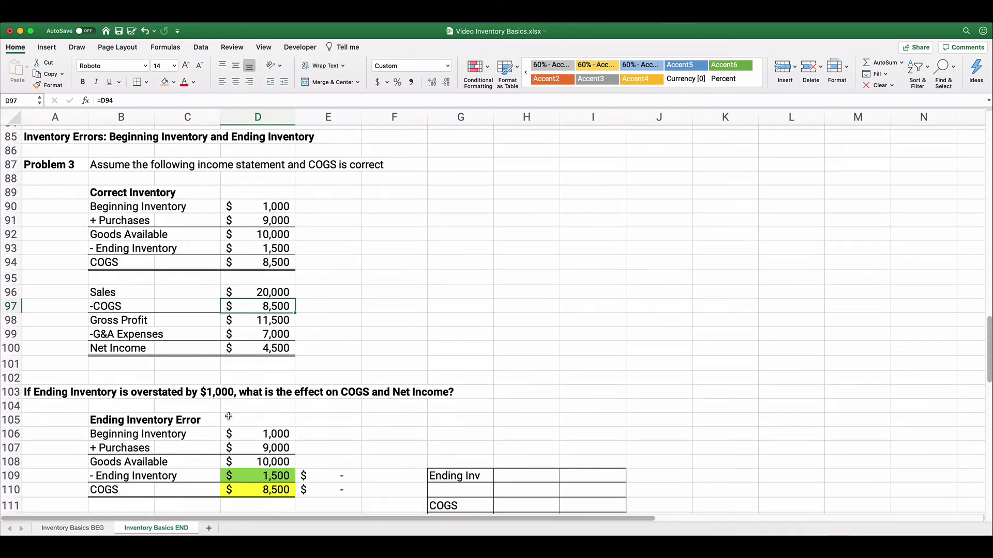
scroll(229, 417, down, 6)
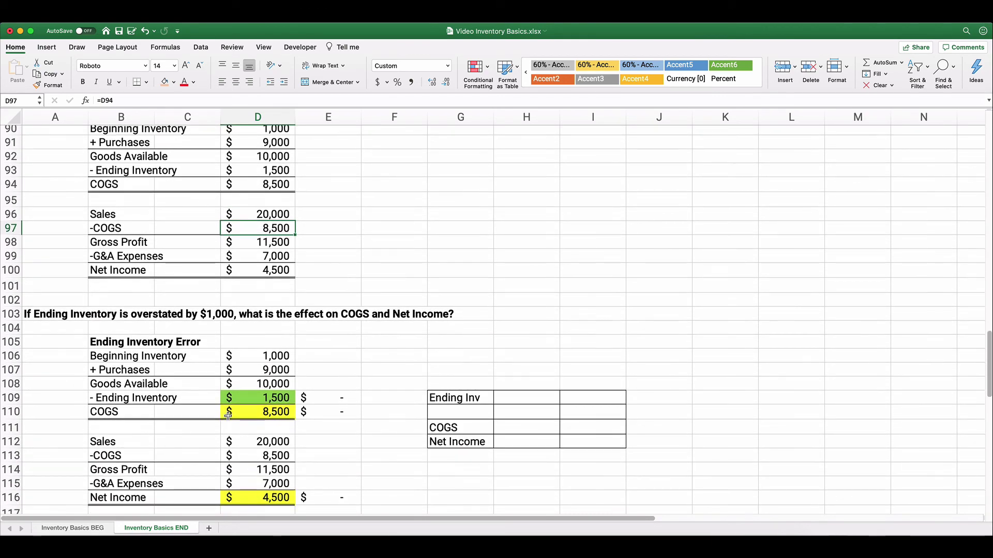
scroll(228, 416, down, 1)
scroll(229, 416, up, 1)
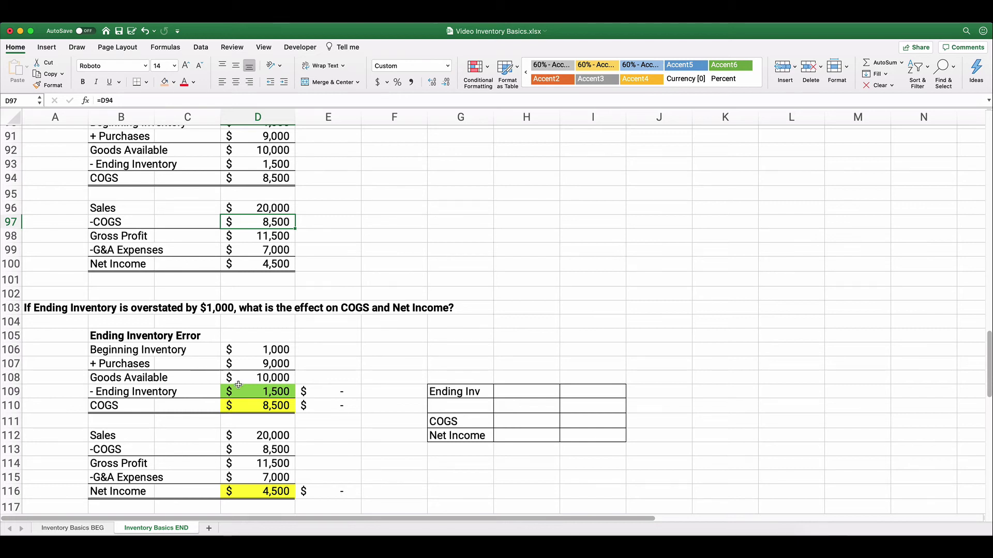
click(257, 391)
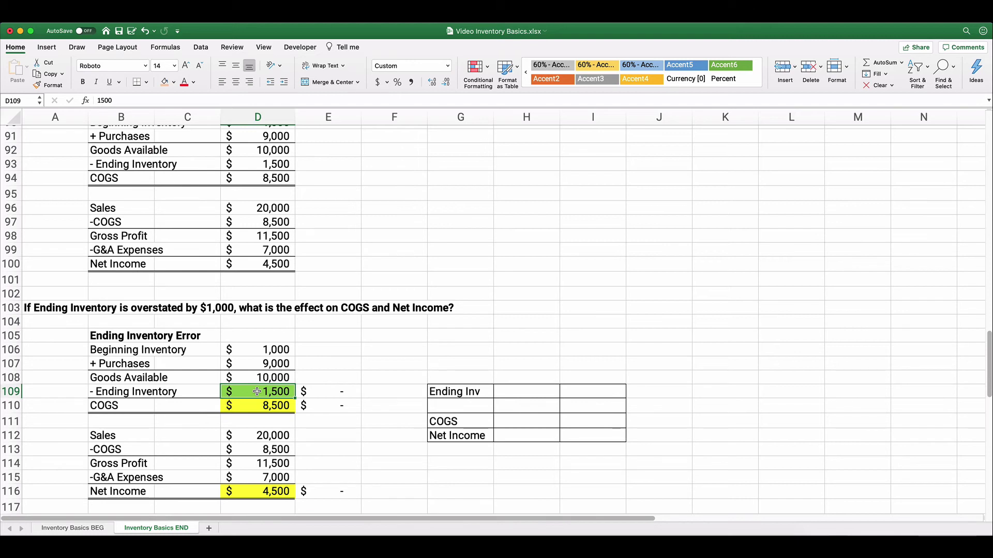
text(2500)
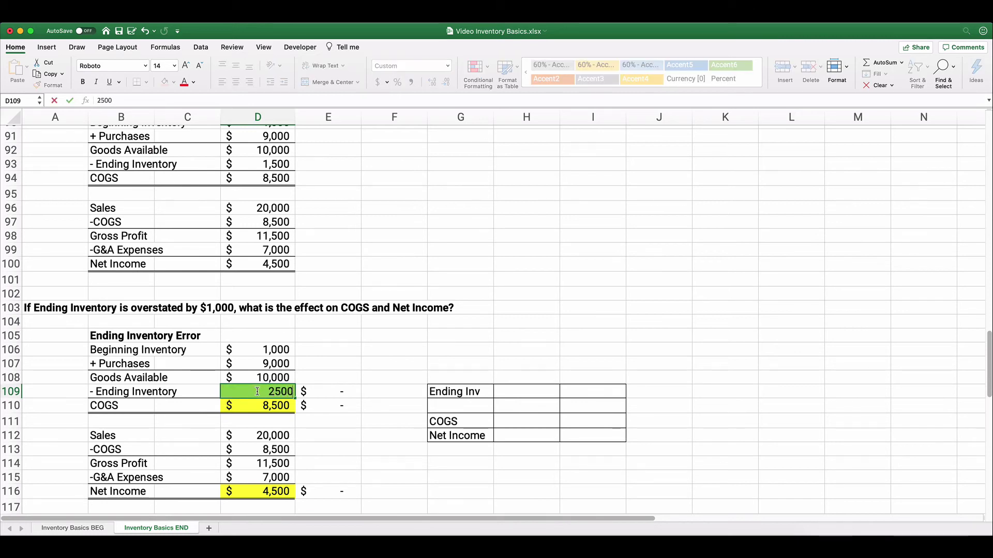
key(Return)
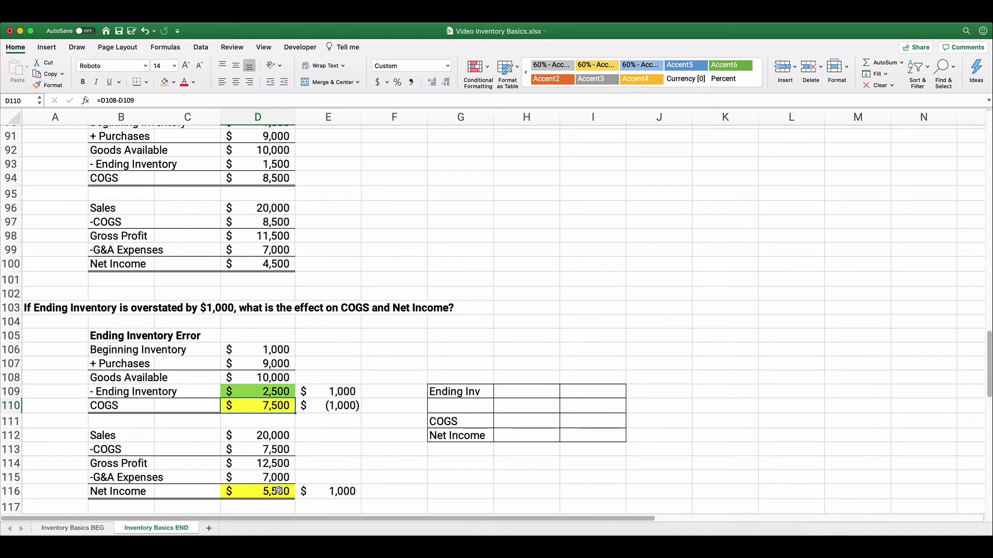
Calculate the Ending Inventory difference in E109 as the erroneous amount minus the correct amount with =D109-D93
click(326, 392)
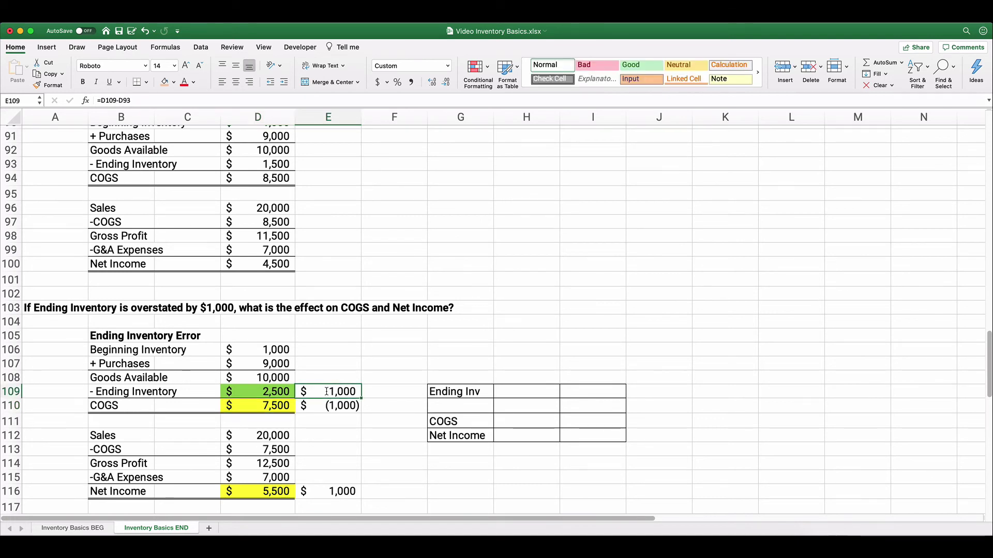
text(=)
key(Left)
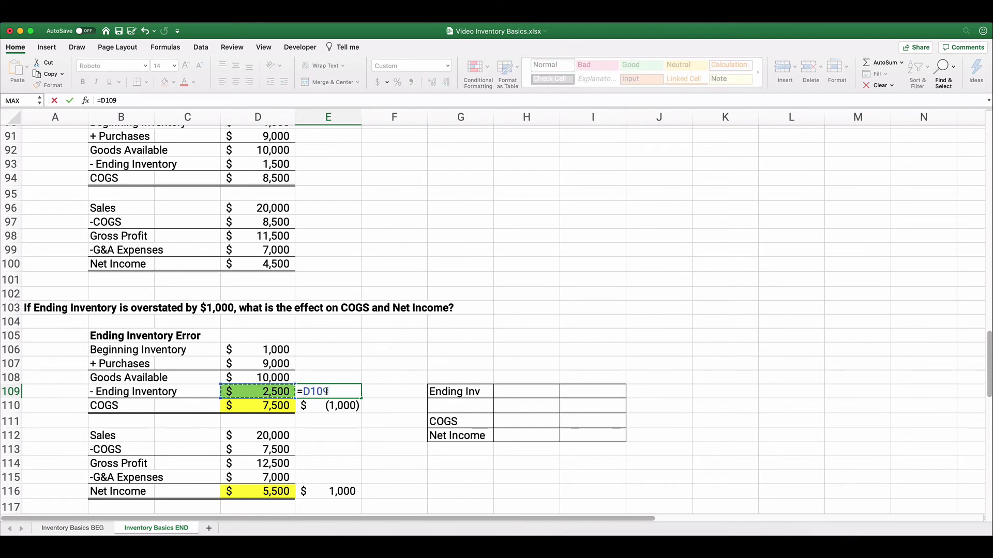
text(-)
scroll(350, 310, up, 1)
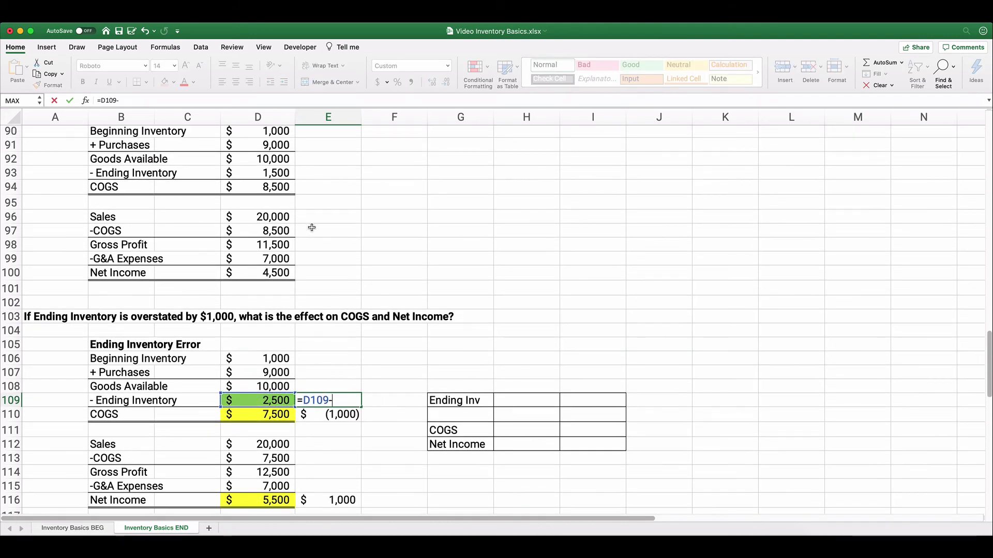
click(272, 173)
key(Return)
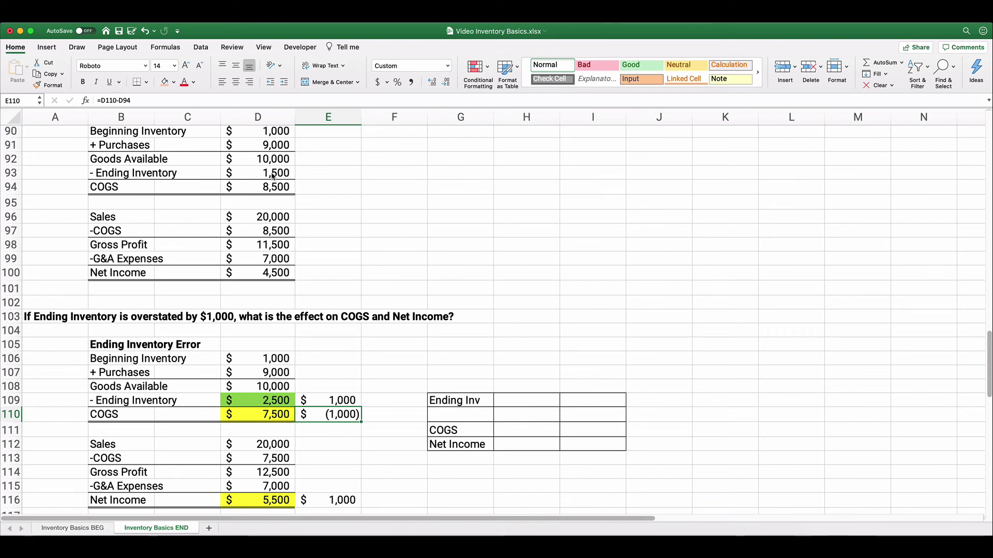
Calculate the COGS difference in E110 as the erroneous COGS minus the correct COGS with =D110-D94
text(=)
key(Left)
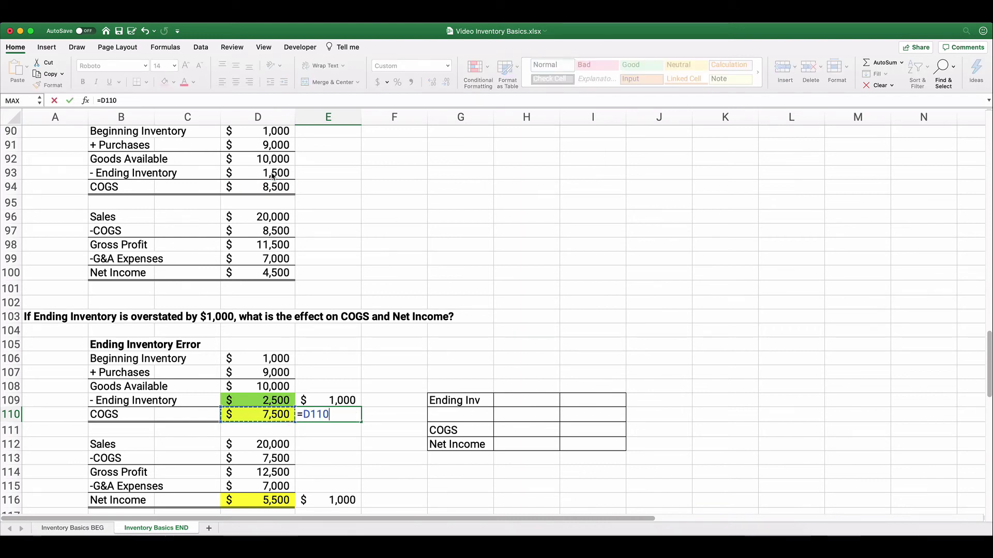
text(-)
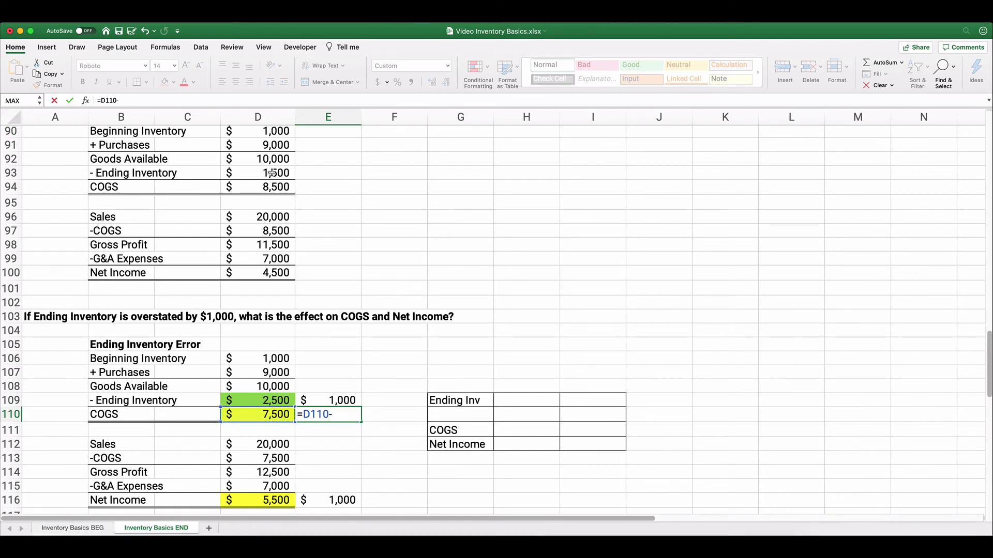
click(274, 187)
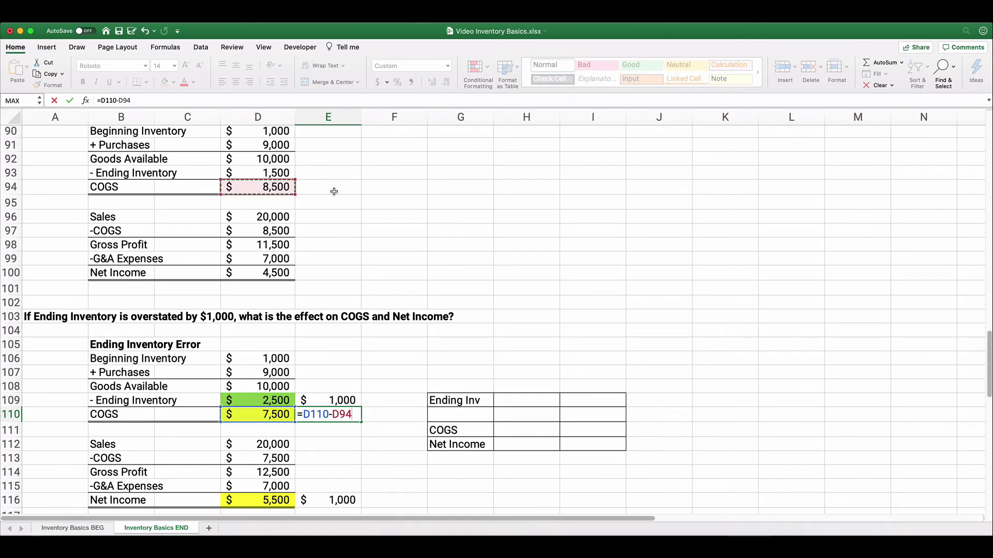
key(Return)
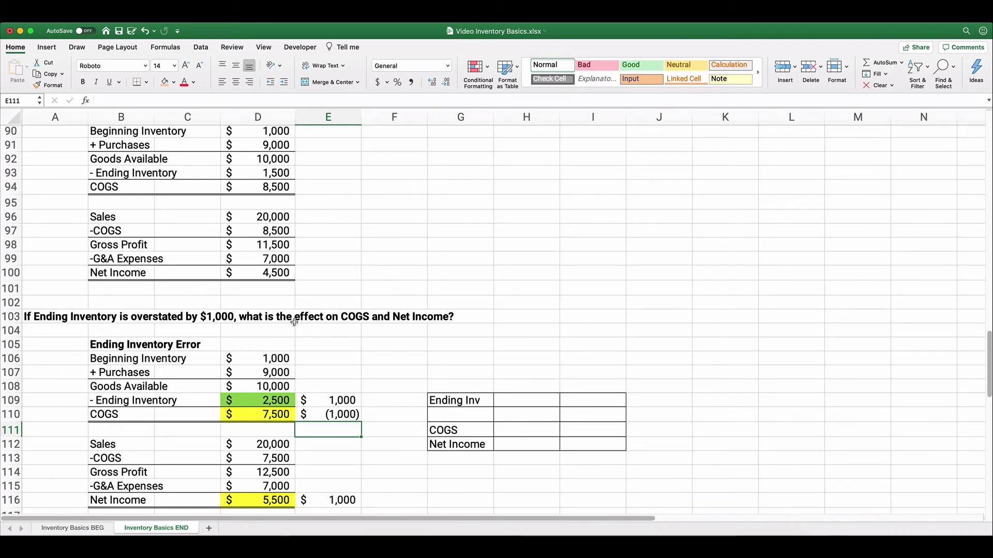
Check the COGS and Net Income cells in the error schedule and set Ending Inv in H109 of the effects table to Overstated
click(271, 415)
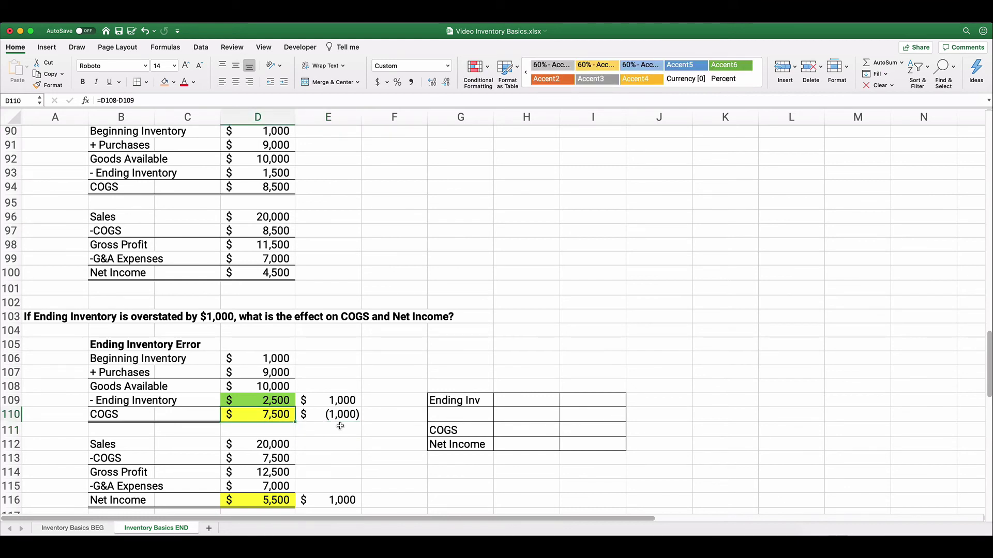
scroll(337, 421, down, 1)
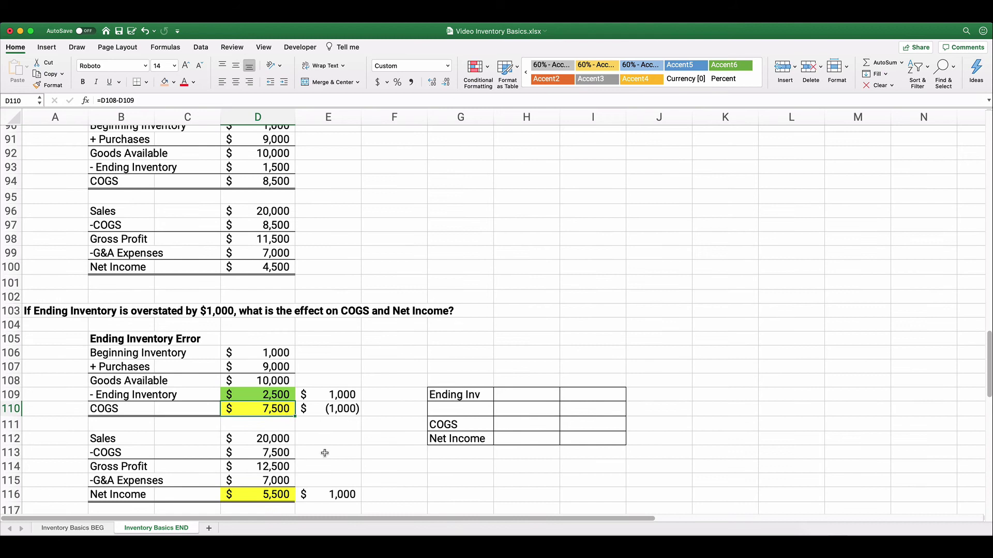
click(270, 492)
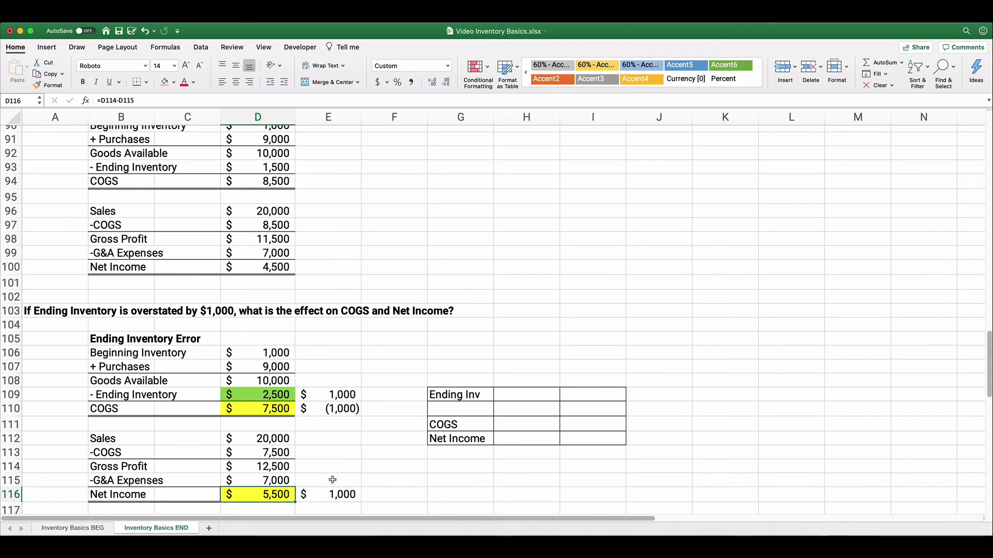
click(516, 399)
click(564, 397)
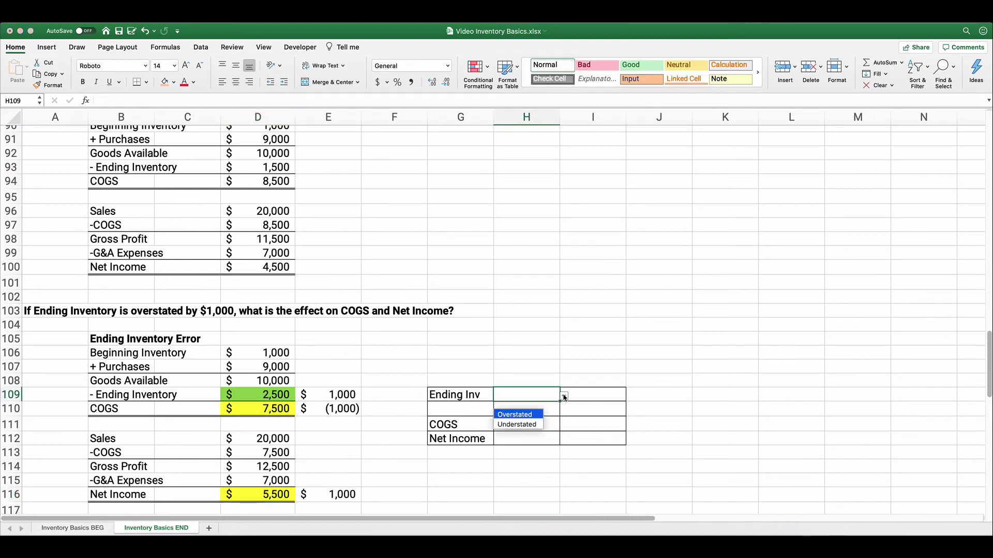
click(520, 415)
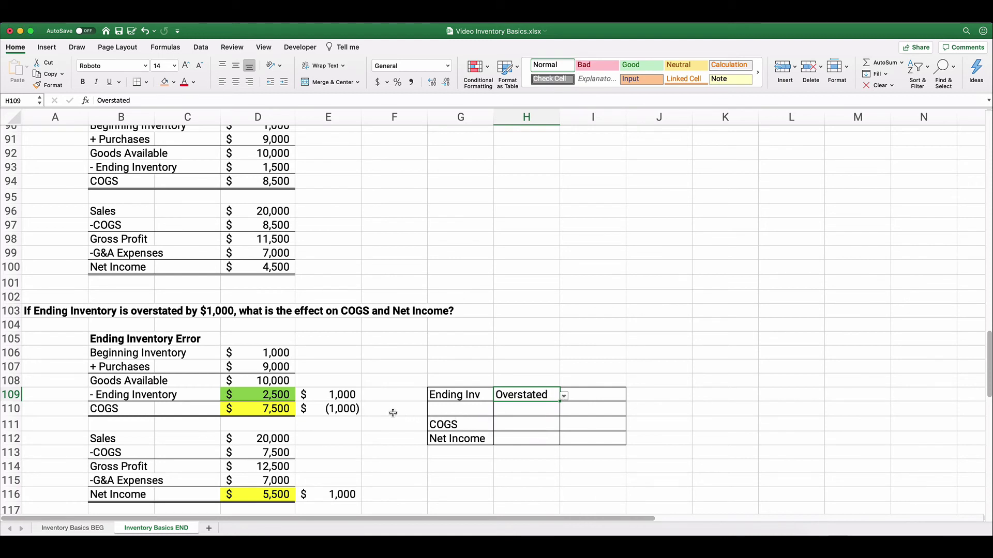
Record the effects of overstated Ending Inventory by setting COGS in H111 to Understated and Net Income in H112 to Overstated
click(537, 424)
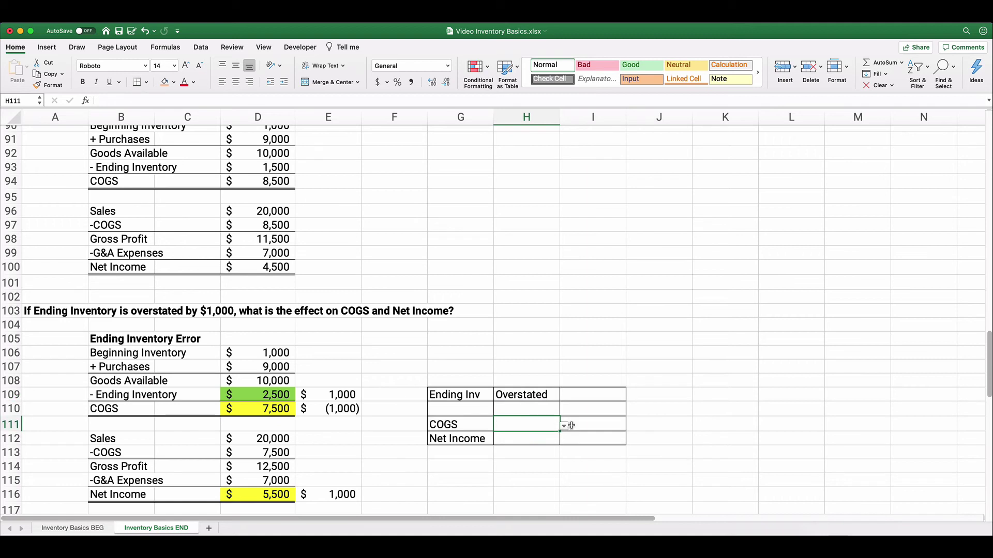
click(564, 426)
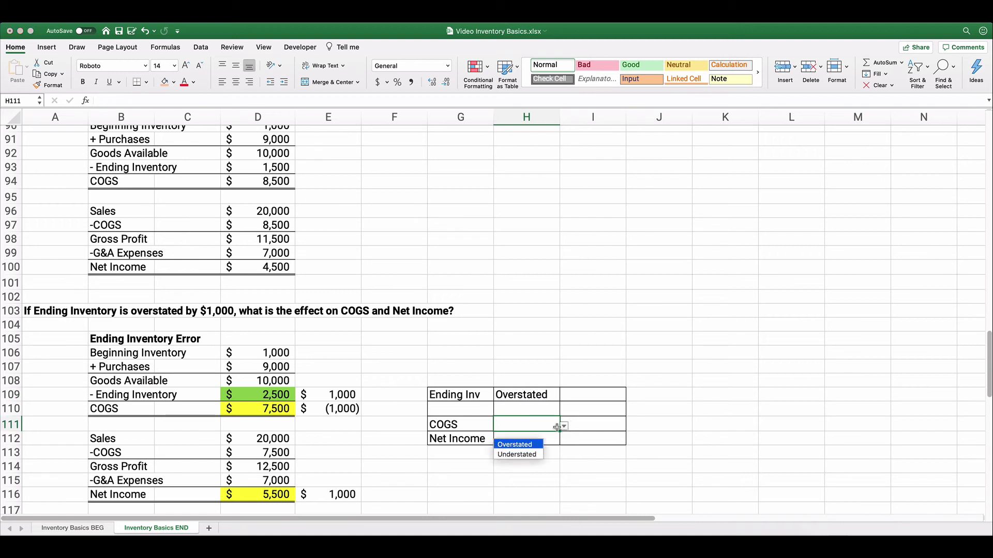
click(536, 452)
click(531, 441)
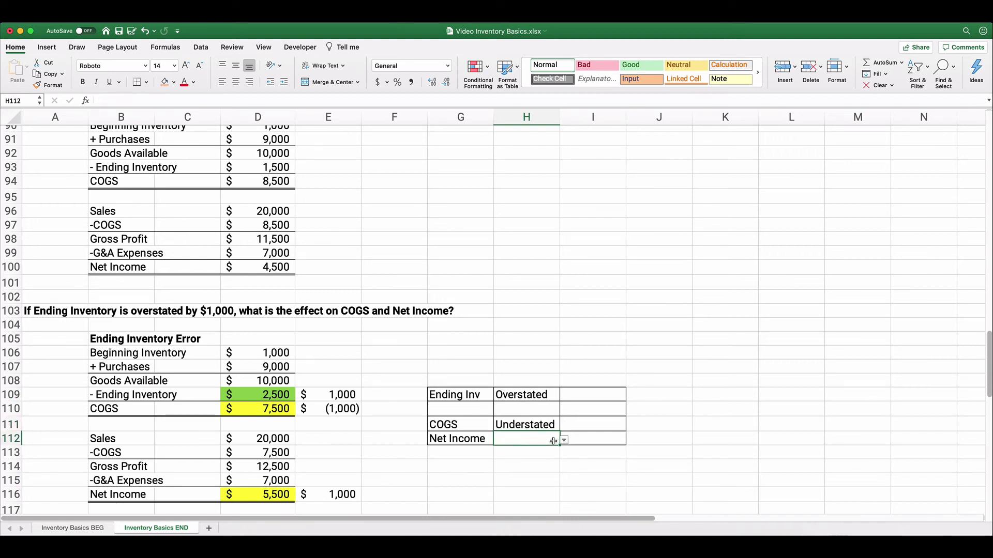
click(564, 441)
click(519, 459)
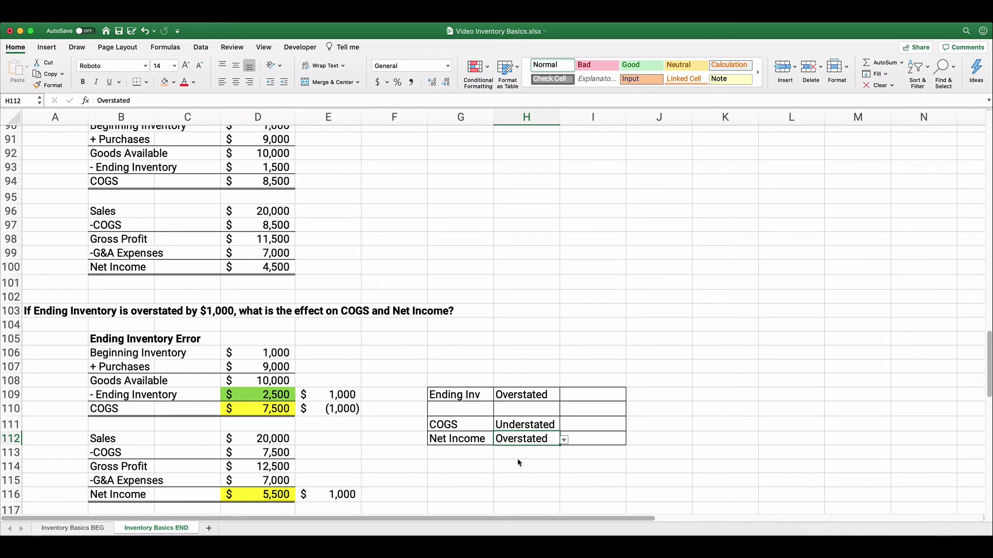
click(397, 466)
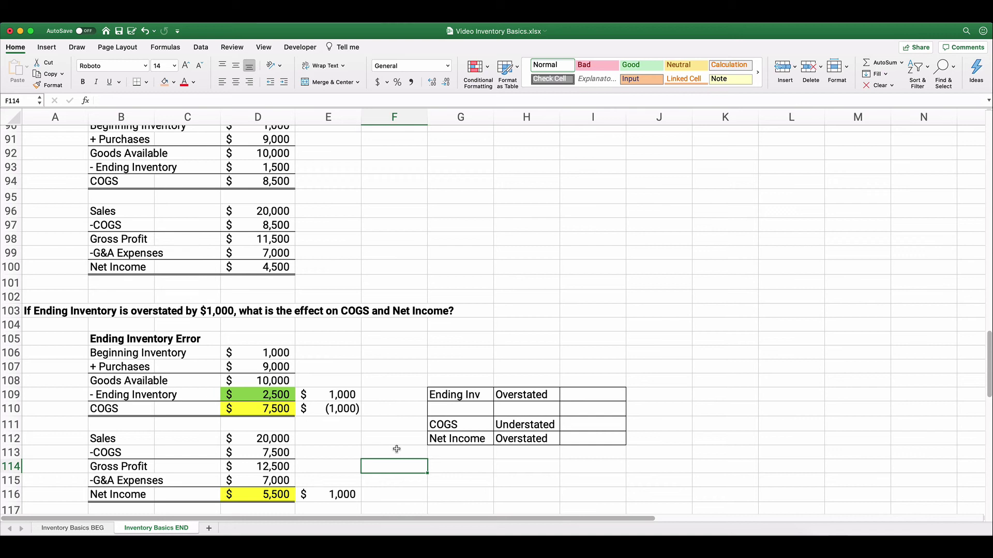
Reset Ending Inventory in D109 to the correct 1500, and understate it by $1,000 by entering 500
click(272, 397)
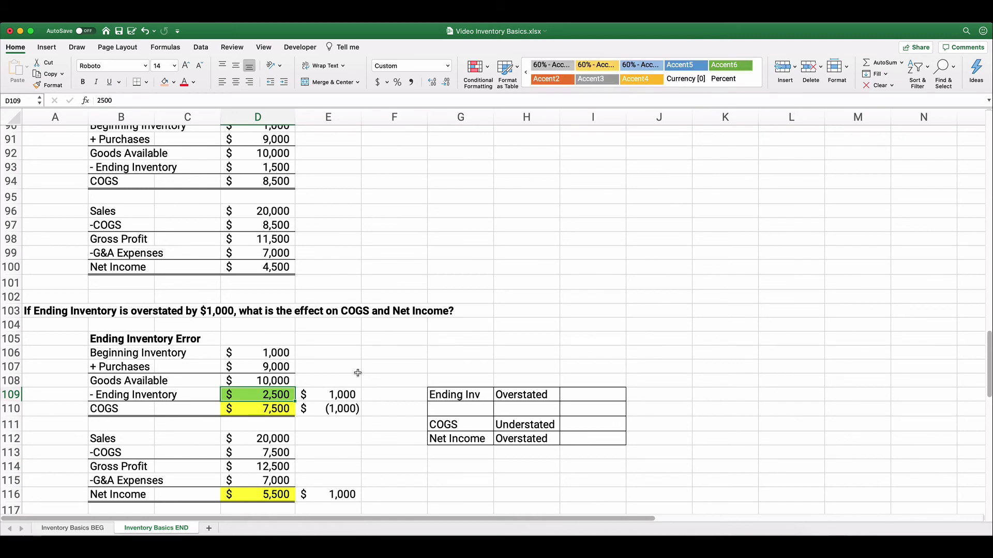
text(1500)
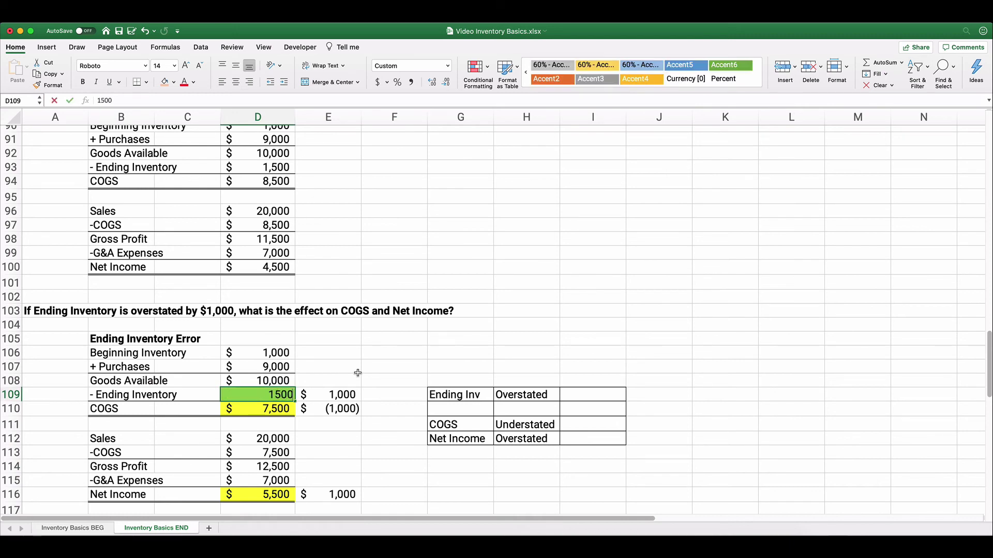
key(Return)
key(Up)
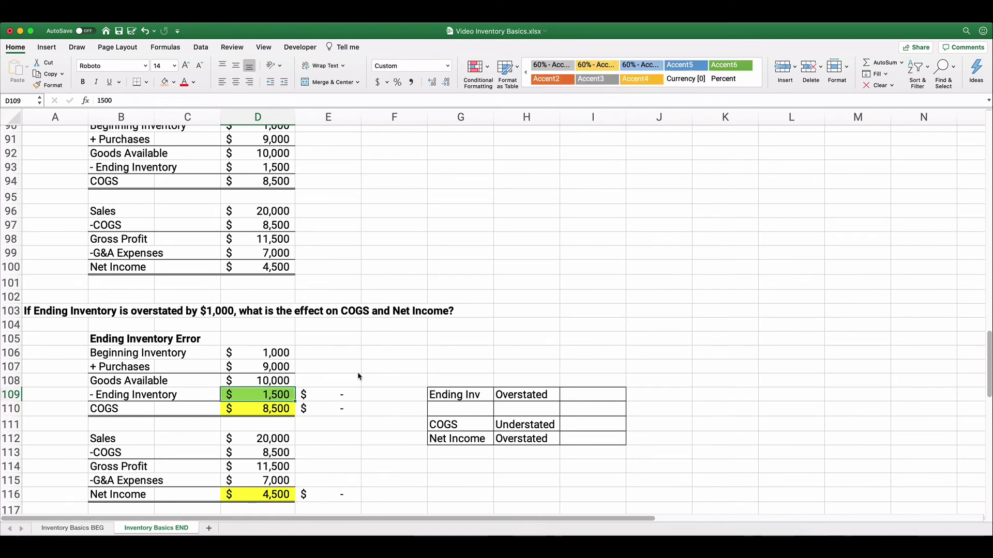
text(500)
key(Return)
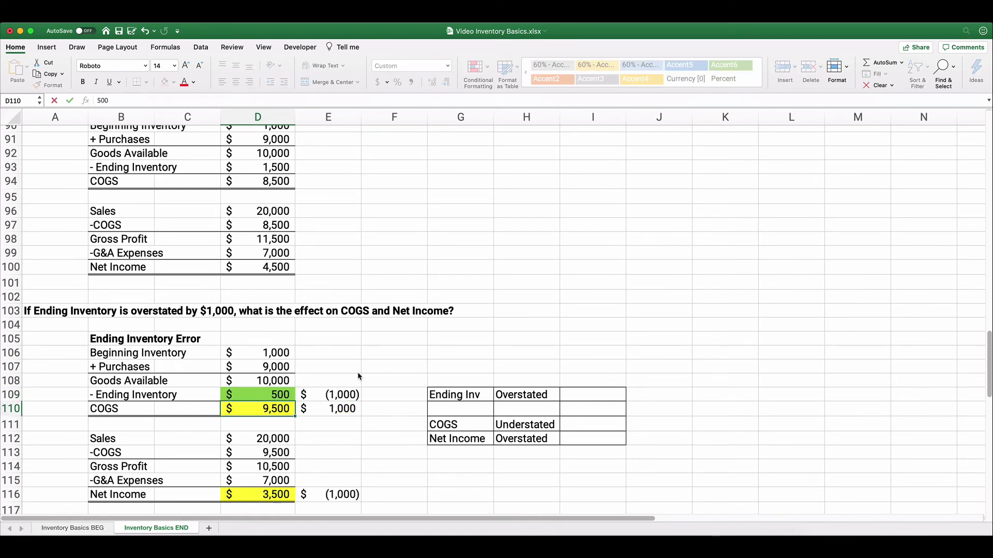
Set Ending Inv in I109, the effects table's second answer column, to Understated
click(612, 395)
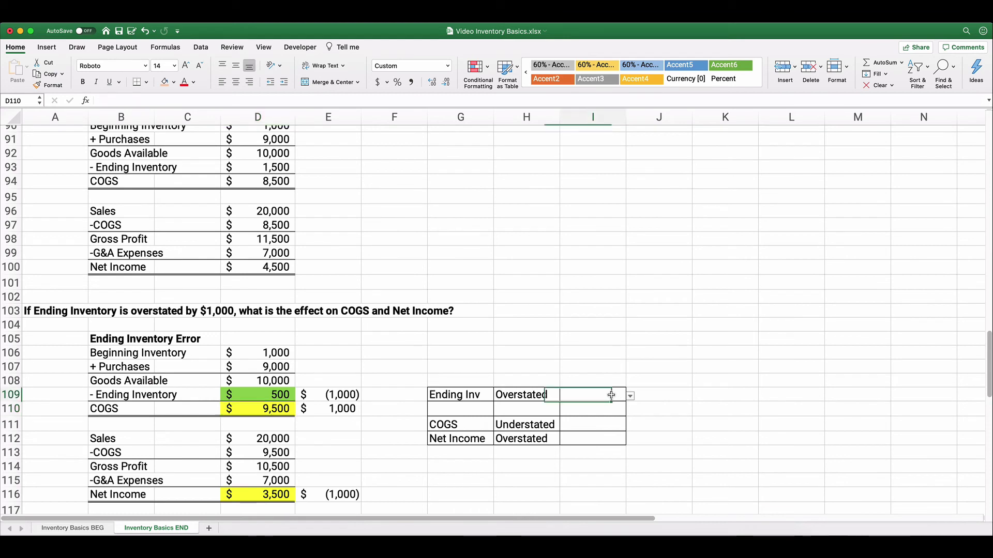
click(630, 396)
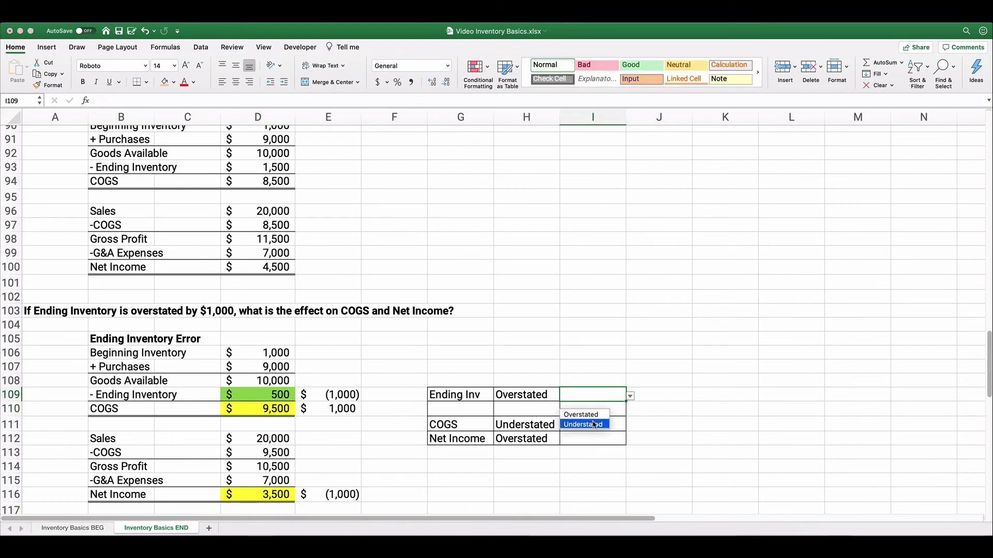
click(594, 424)
Record the effects of understated Ending Inventory by setting COGS in I111 to Overstated and Net Income in I112 to Understated
click(584, 424)
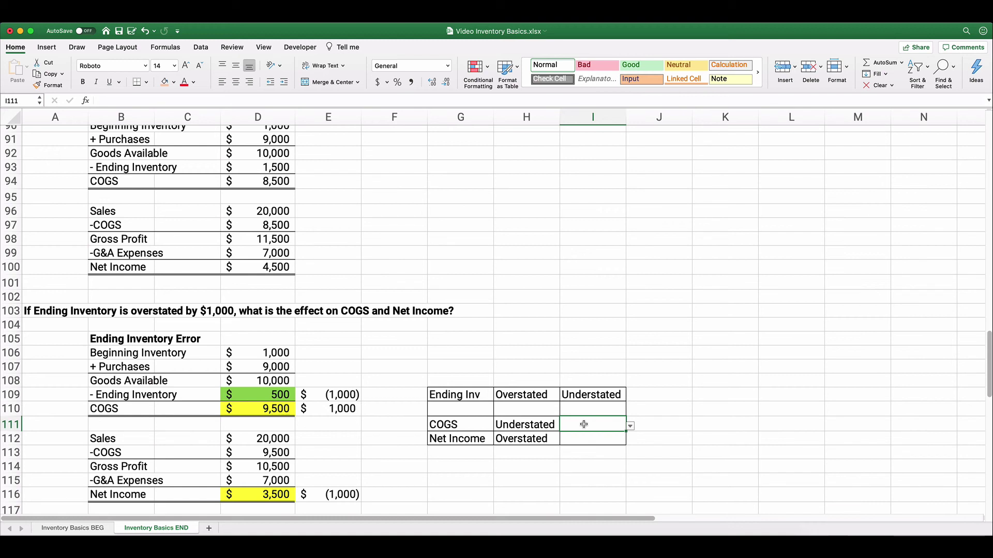
click(630, 426)
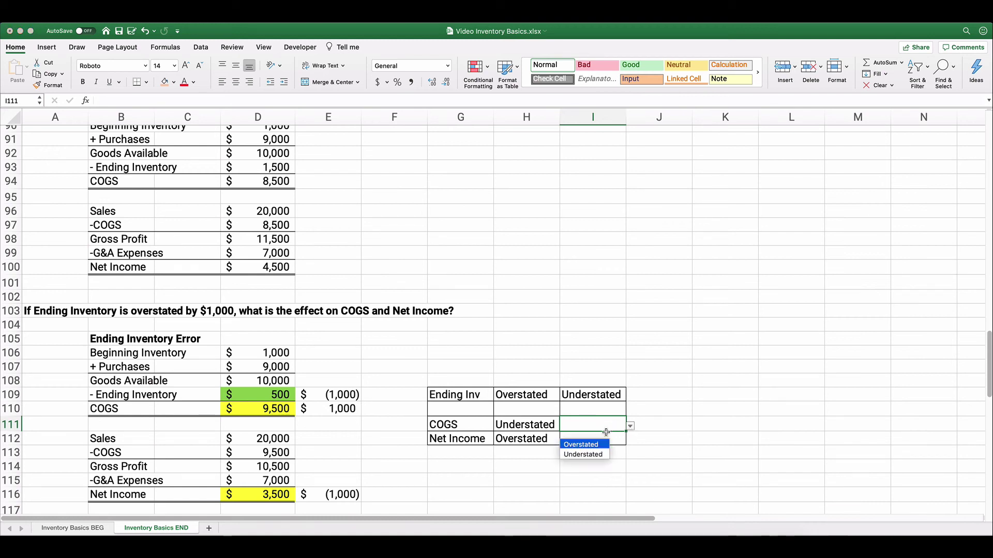
click(592, 446)
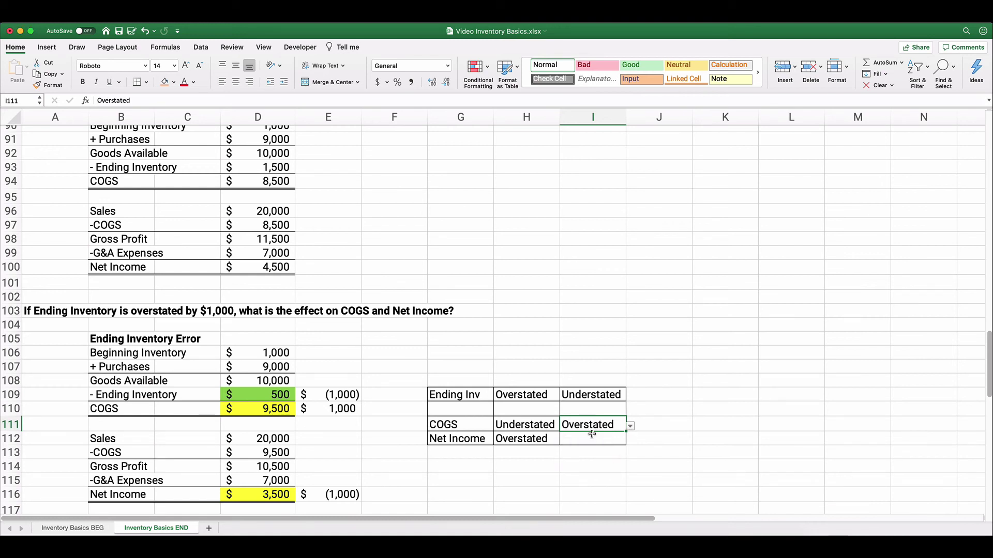
click(592, 440)
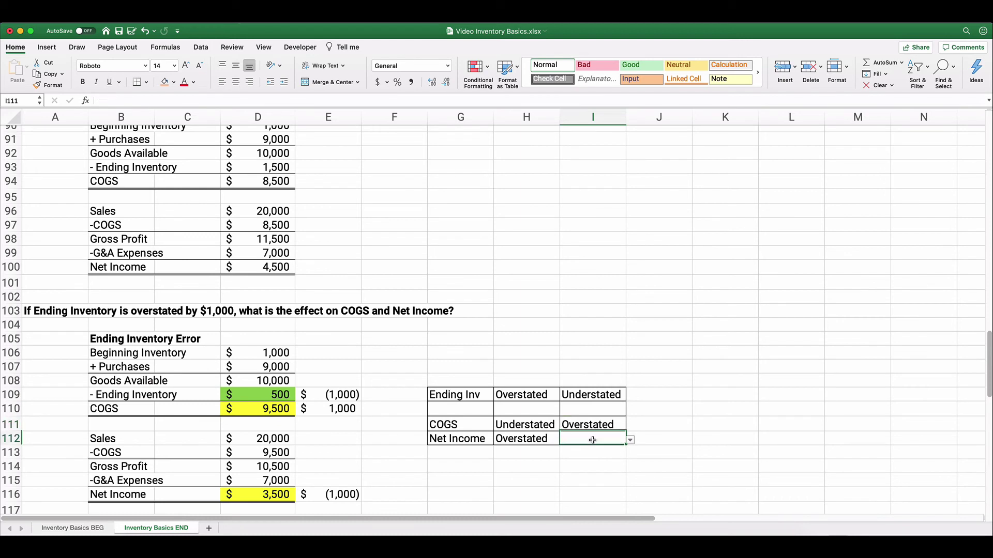
click(630, 440)
click(583, 467)
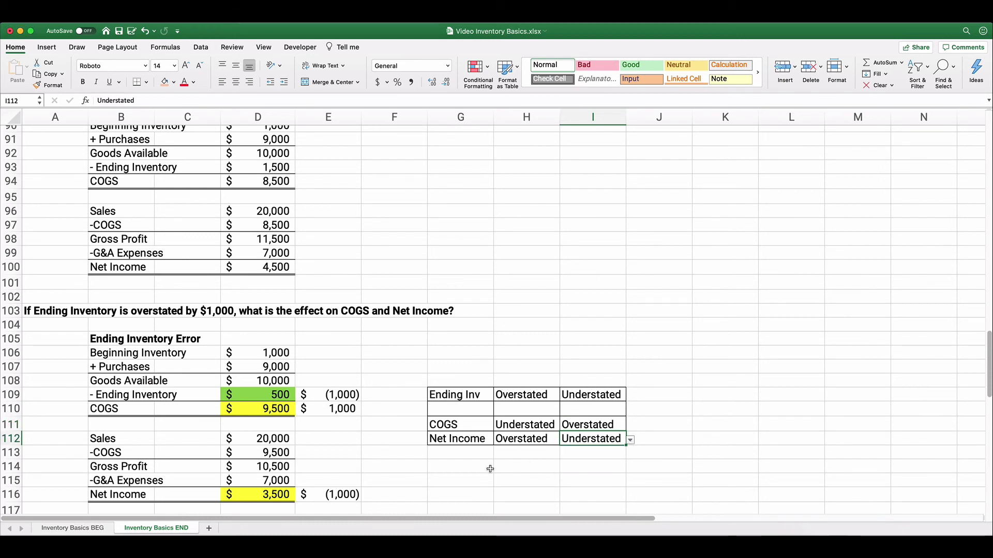
click(458, 467)
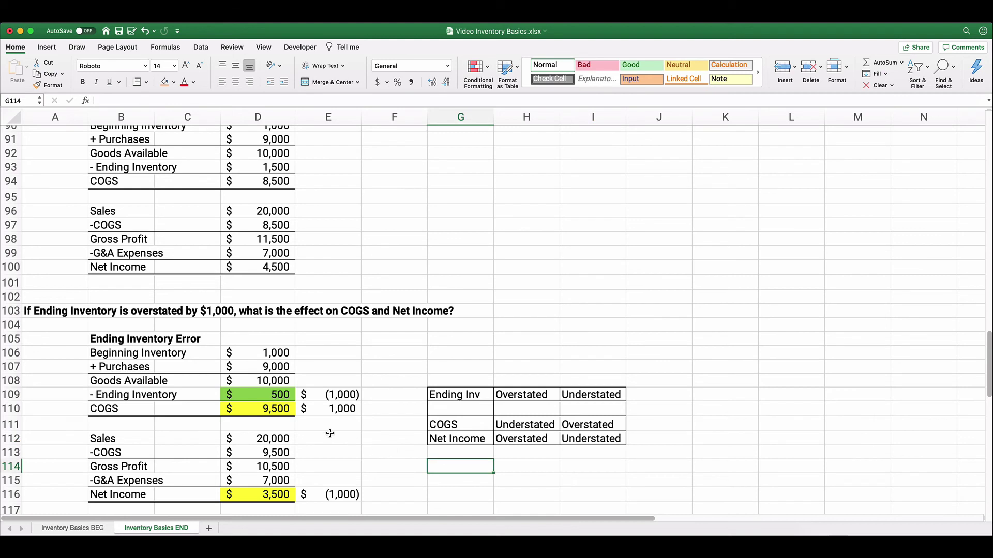
Restore the $1,000 Ending Inventory overstatement in the Ending Inventory Error schedule by setting D109 to 2500
click(276, 394)
text(2500)
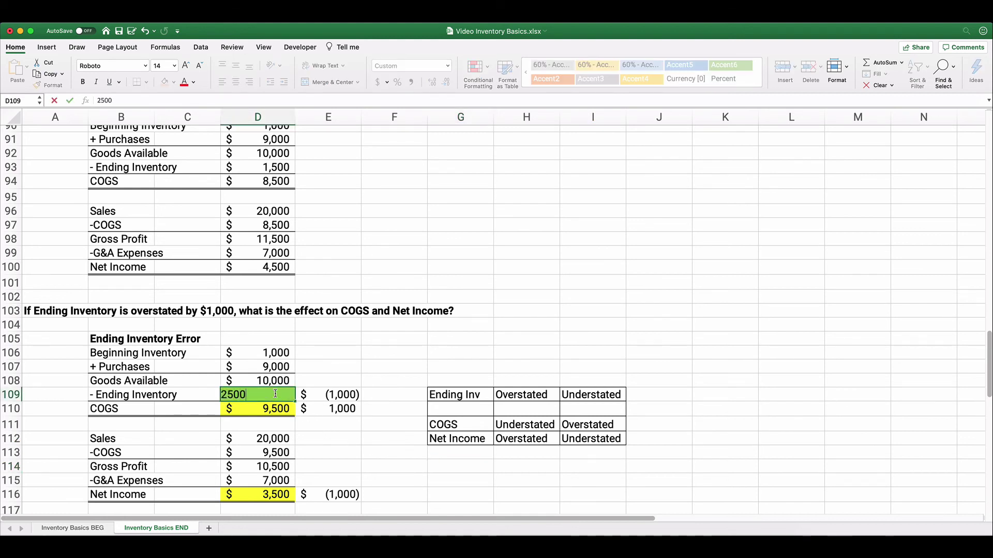
key(Return)
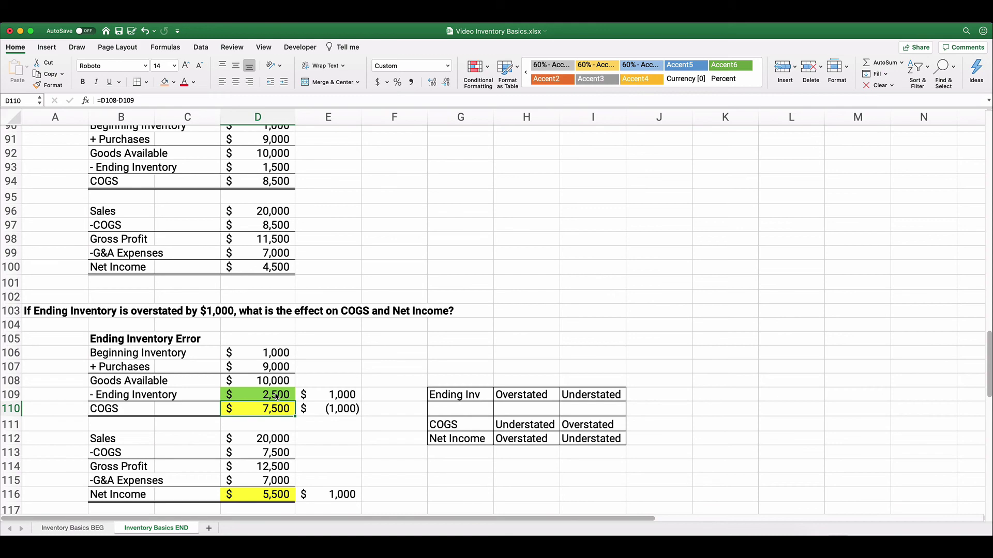
Overstate Beginning Inventory by $1,000 in the Beginning Inventory Error schedule by setting D121 to 2000
scroll(149, 367, down, 5)
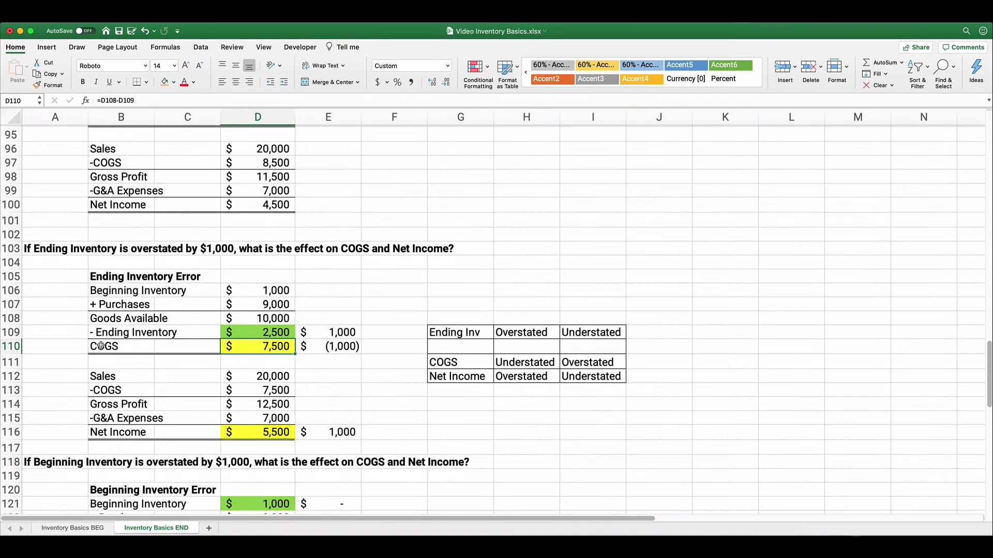
scroll(99, 344, down, 6)
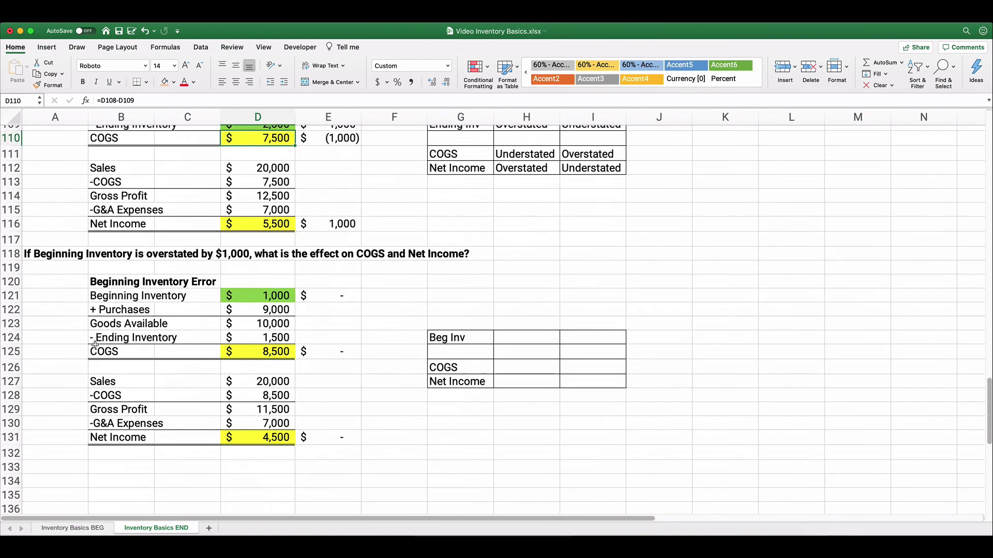
scroll(90, 343, down, 1)
scroll(90, 344, up, 4)
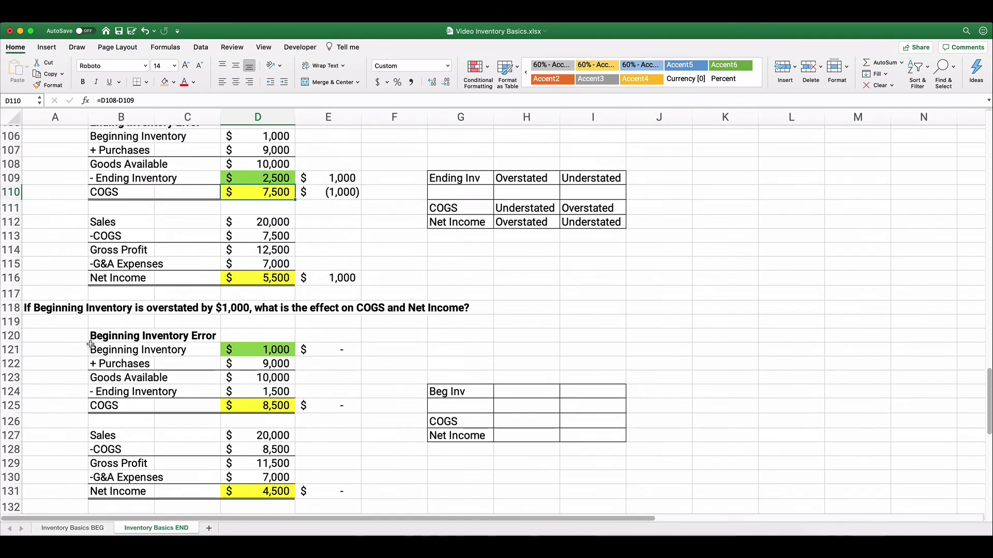
click(335, 359)
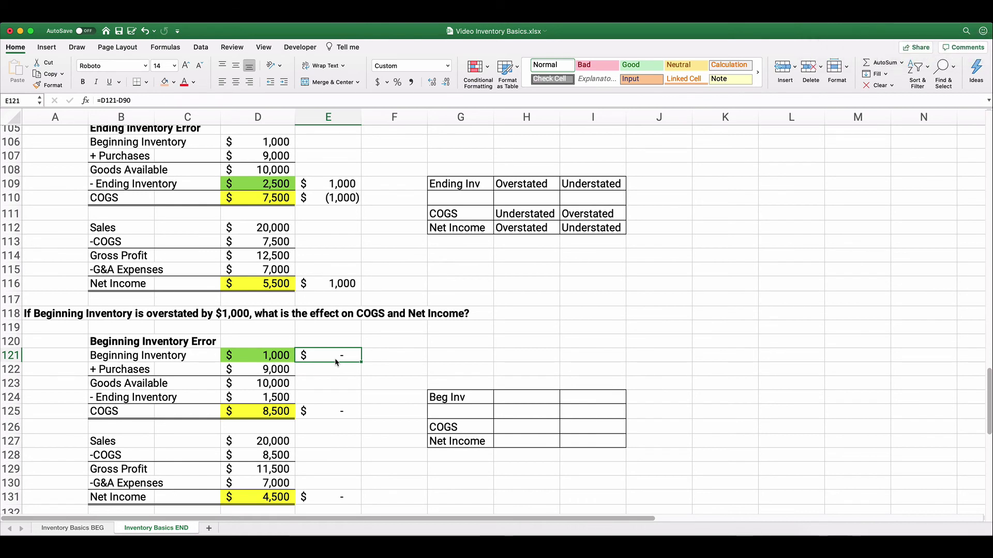
click(262, 354)
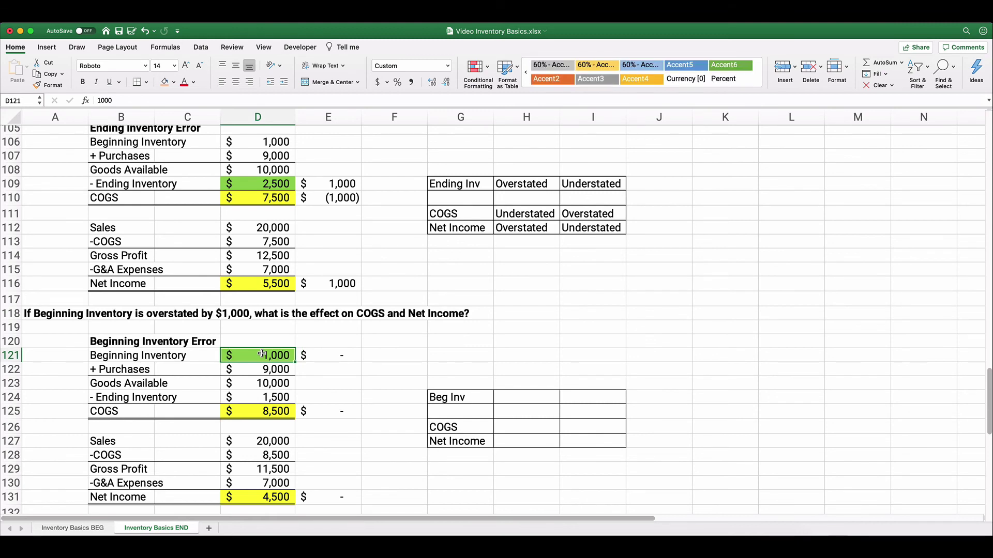
text(2000)
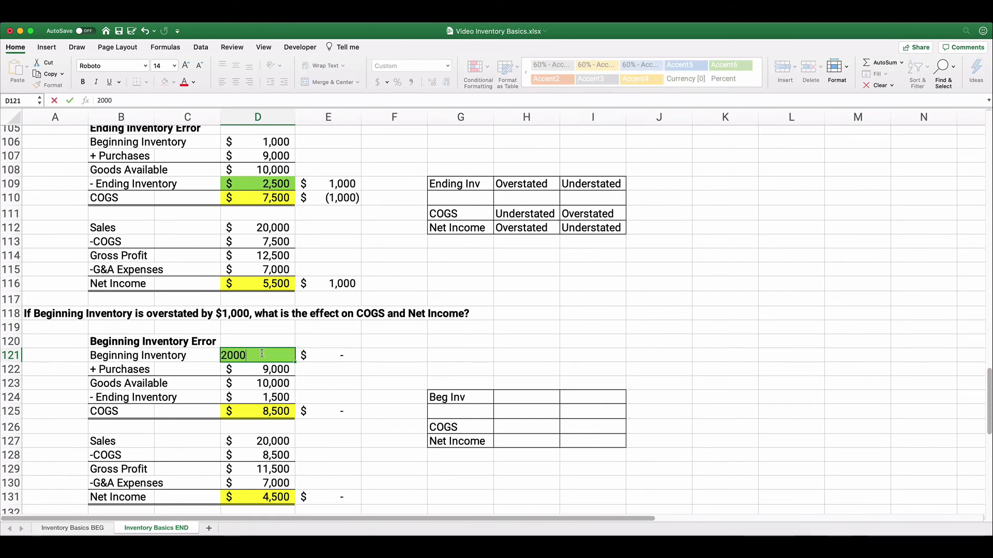
key(Return)
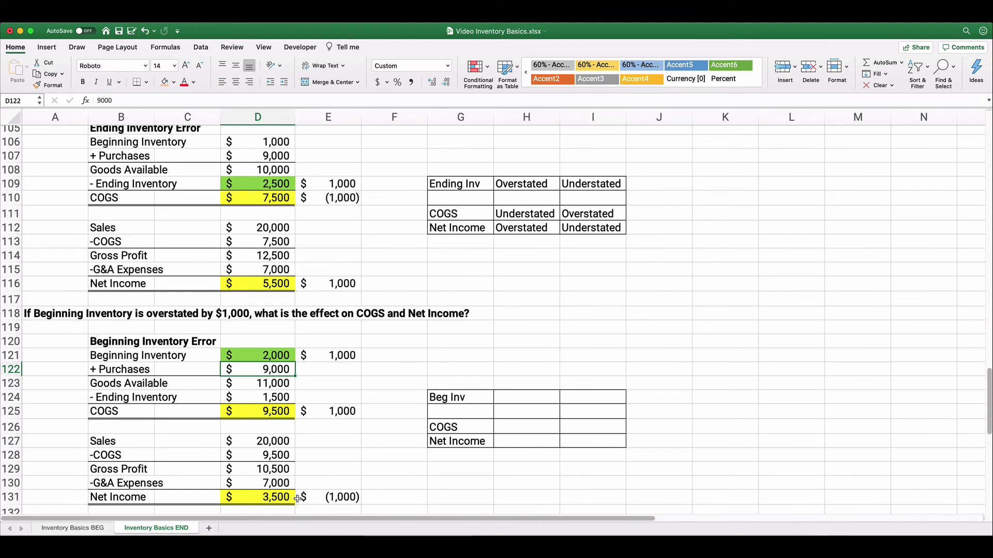
Set Beg Inv in H124, the first answer column of the beginning inventory effects table, to Overstated
click(527, 397)
click(563, 399)
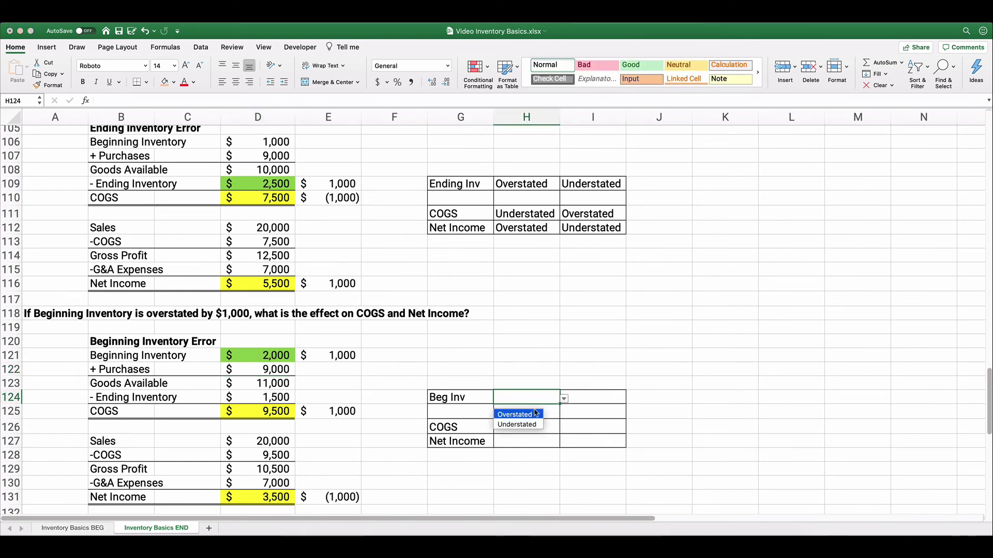
click(527, 416)
Record the effects of overstated Beginning Inventory by setting COGS in H126 to Overstated and Net Income in H127 to Understated
click(508, 427)
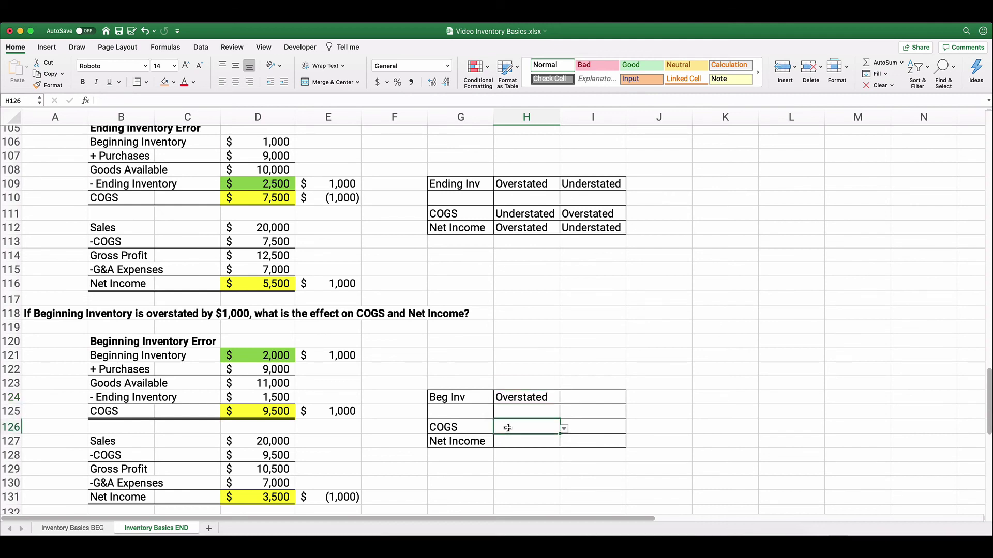
click(563, 428)
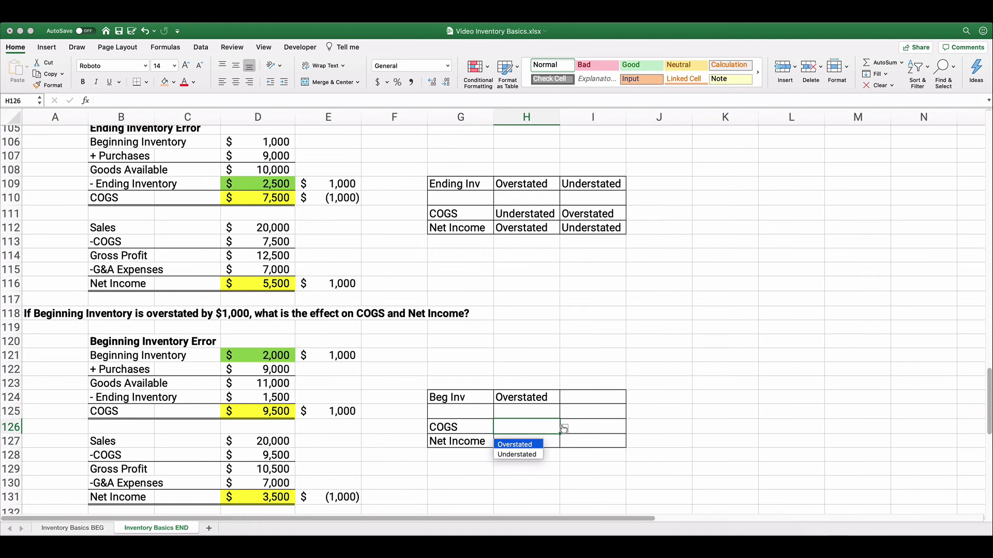
click(525, 445)
click(521, 442)
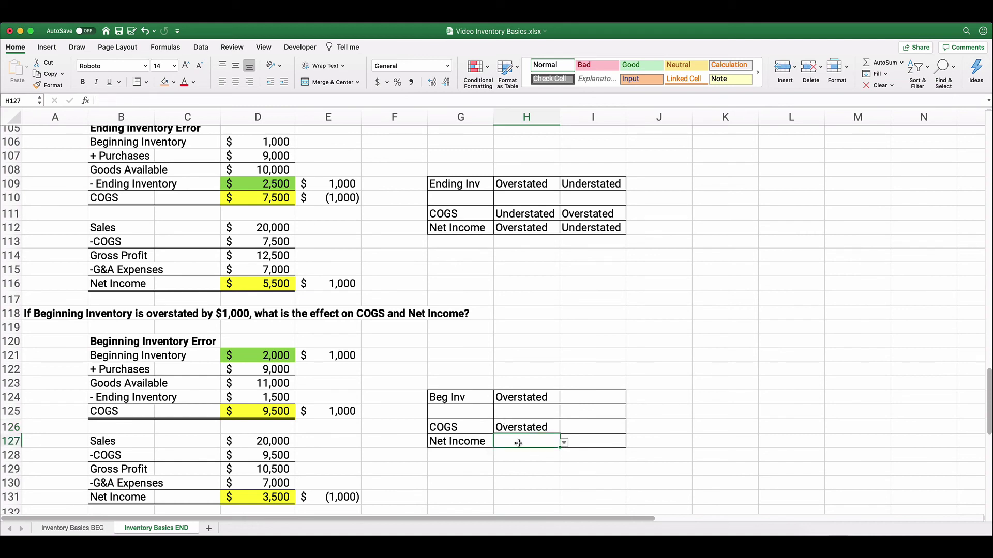
click(564, 443)
click(525, 466)
click(489, 468)
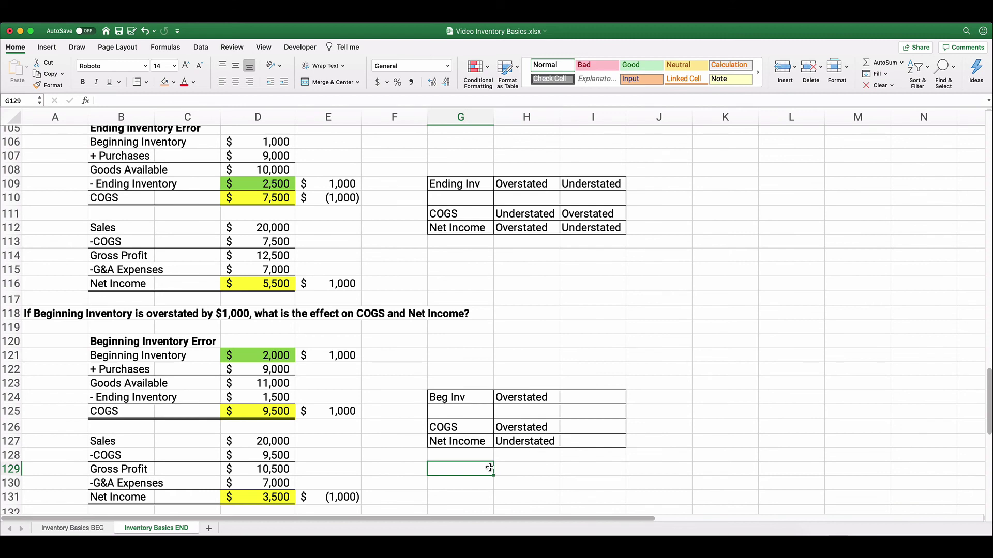
Reset Beginning Inventory in D121 to the correct 1000, and understate it by entering 500
click(266, 355)
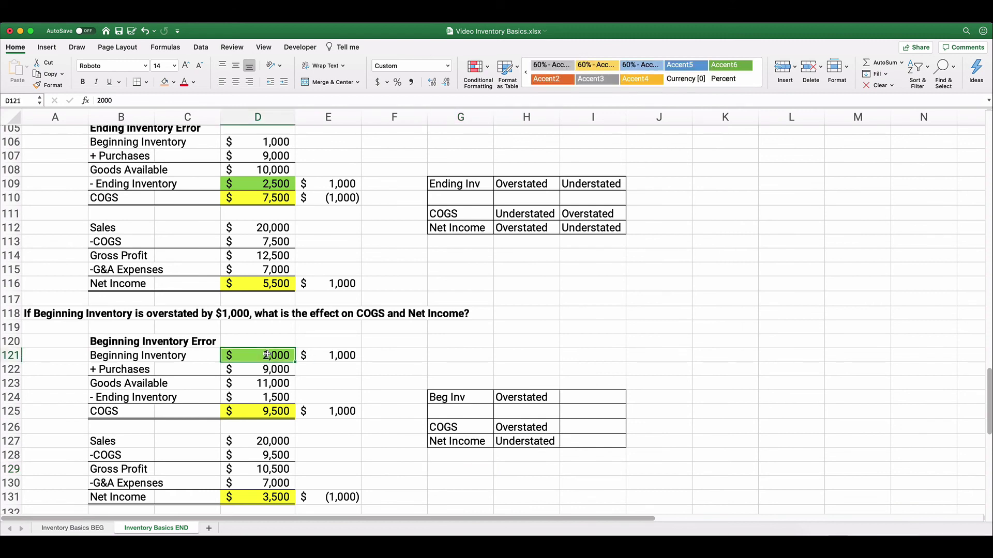
text(1000)
key(Return)
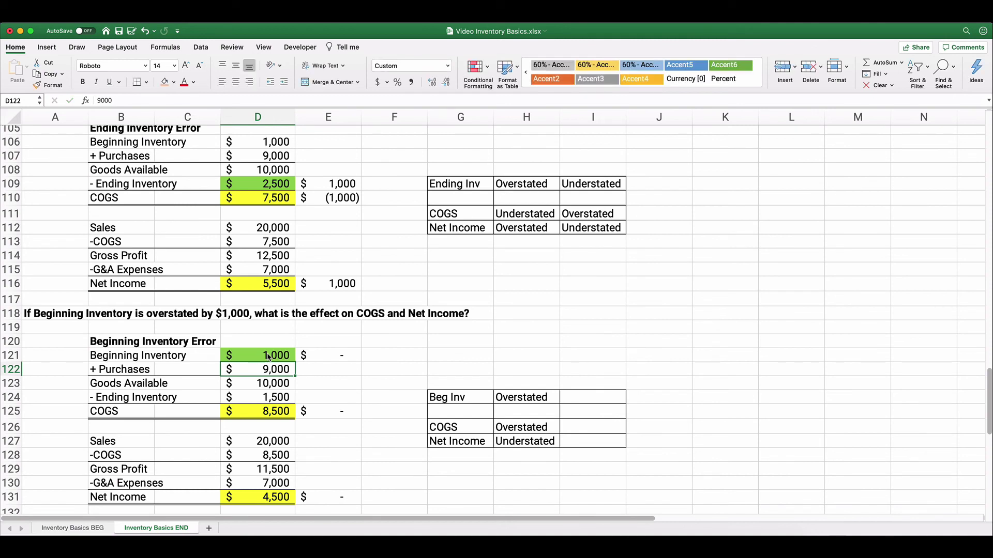
click(268, 356)
text(500)
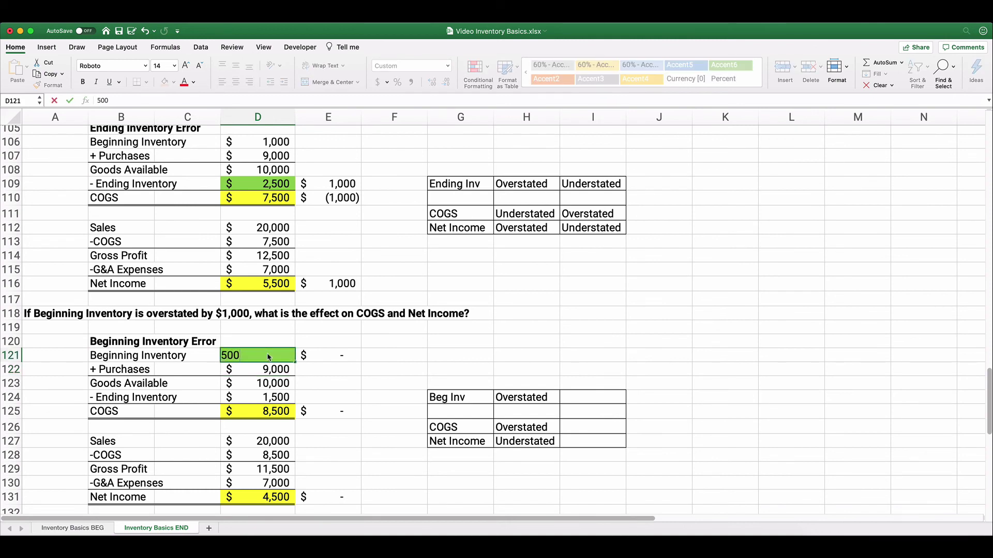
key(Return)
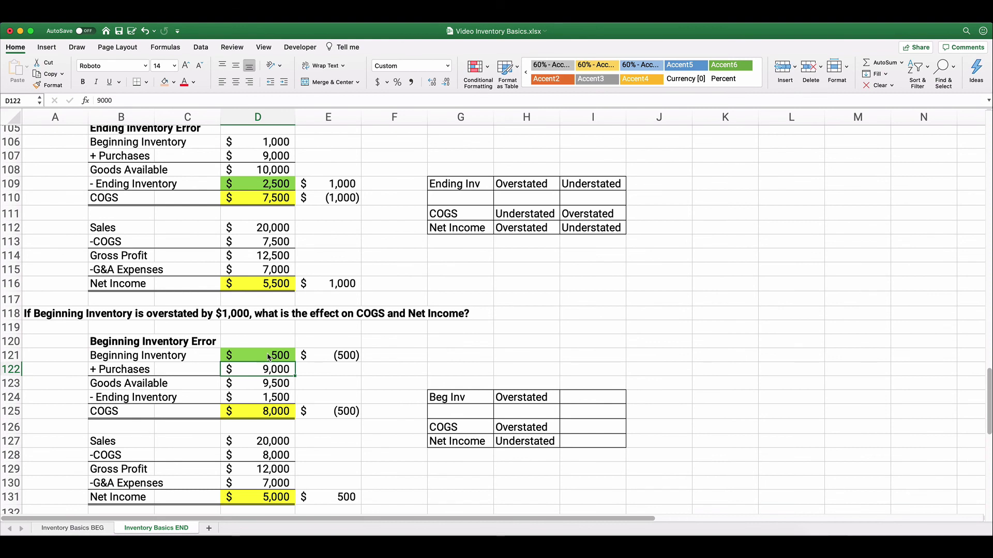
Set Beg Inv in I124, the second answer column of the beginning inventory effects table, to Understated
click(621, 401)
click(631, 399)
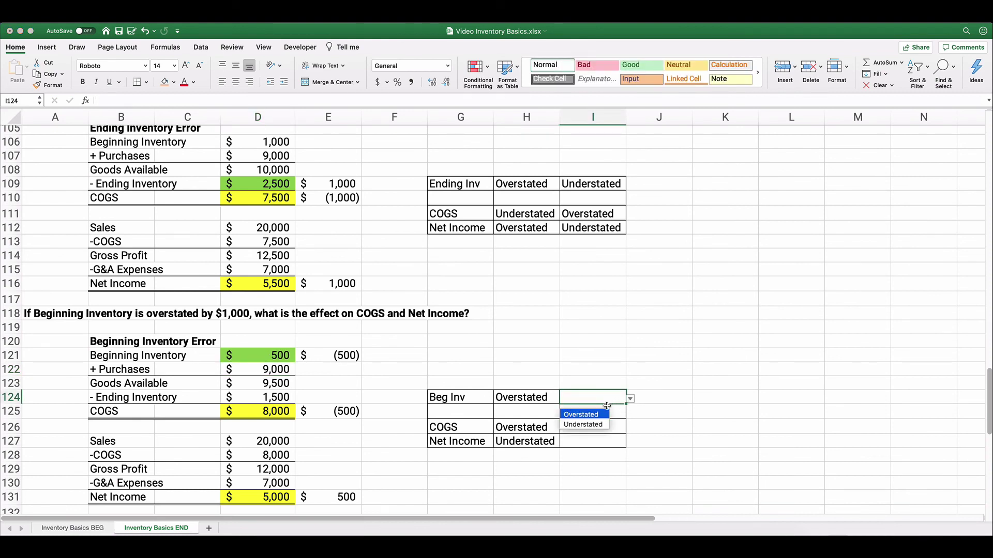
click(599, 425)
Record the effects of understated Beginning Inventory by setting COGS in I126 to Understated and Net Income in I127 to Overstated
click(598, 426)
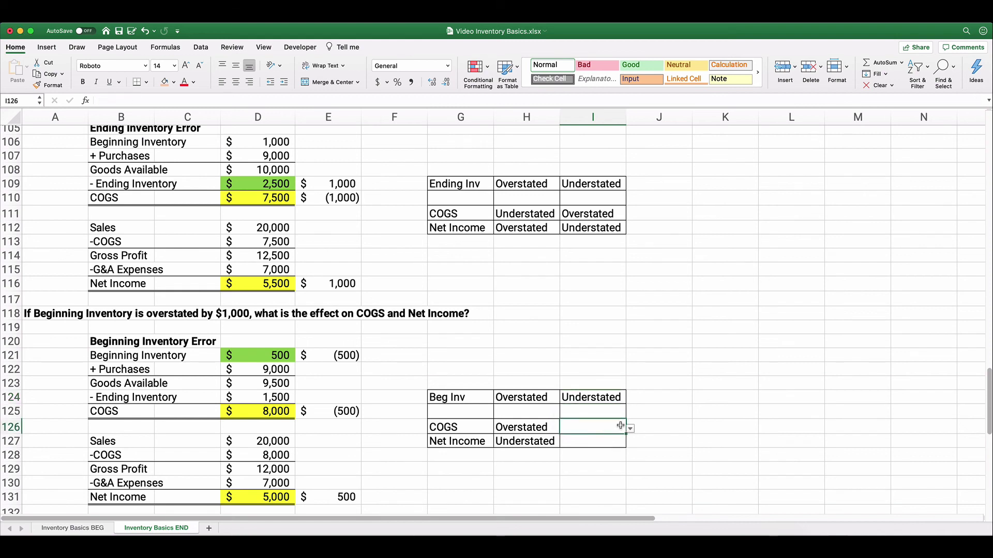
click(631, 429)
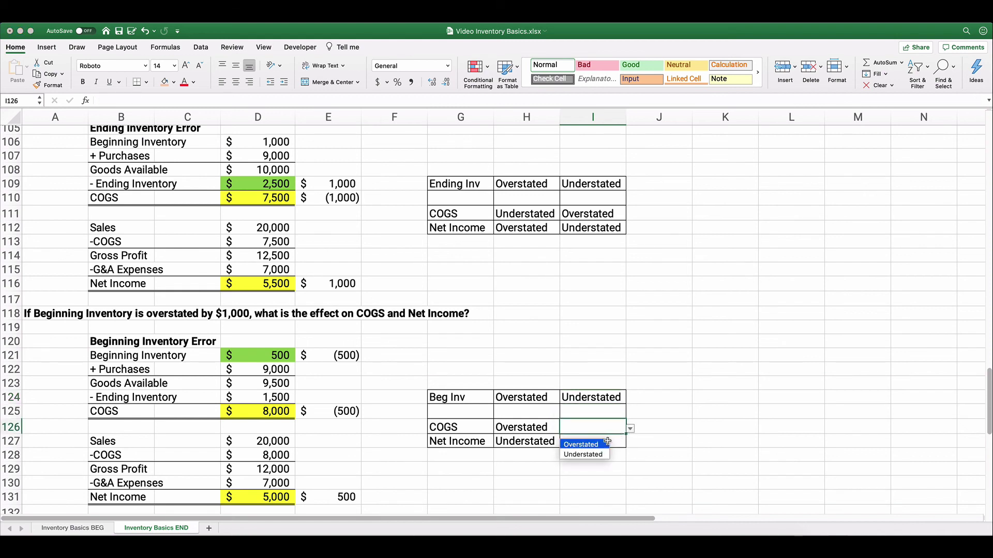
click(590, 454)
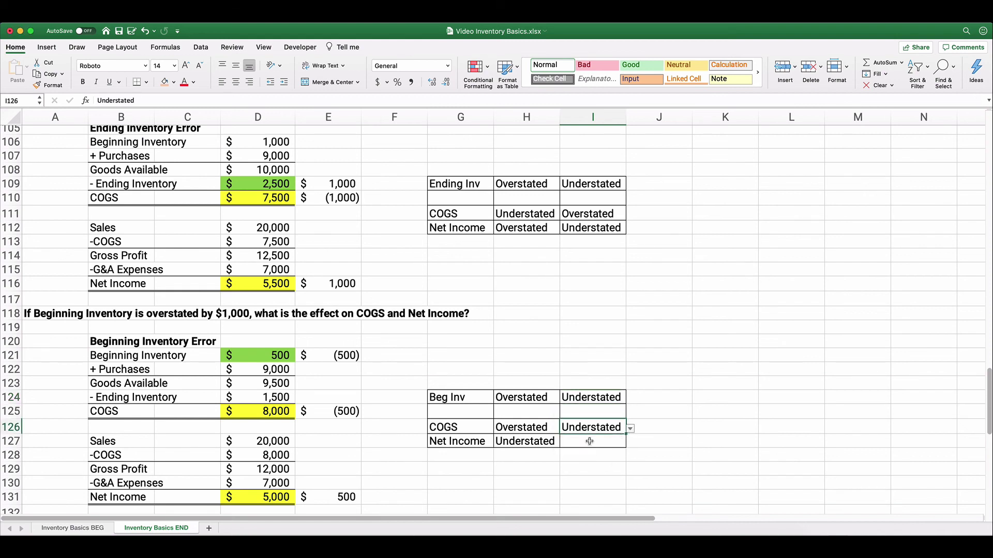
click(589, 441)
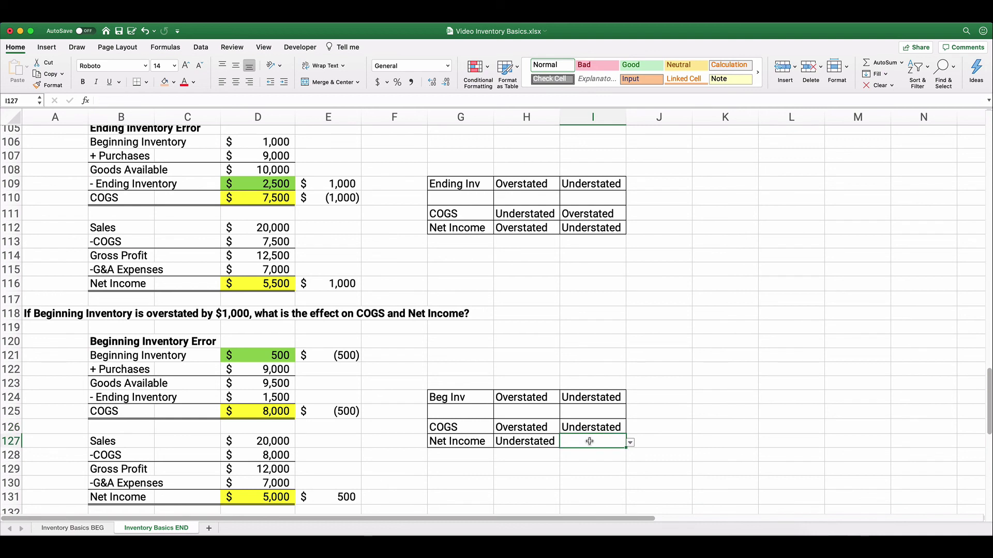
click(629, 443)
click(592, 458)
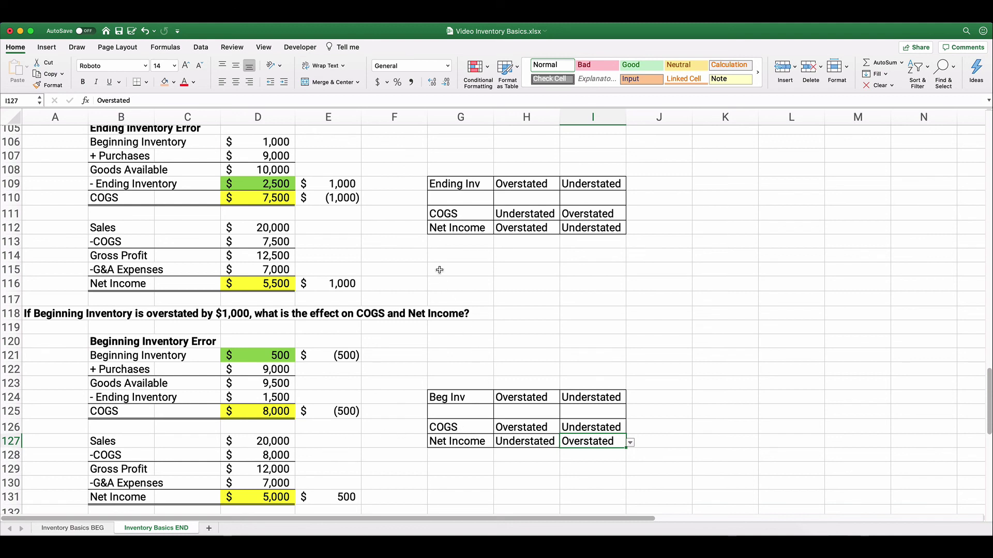
Add a note below the Ending Inv table, with "Ending Inventory and net income" in G114 and "Direct relationship" in G115
click(455, 255)
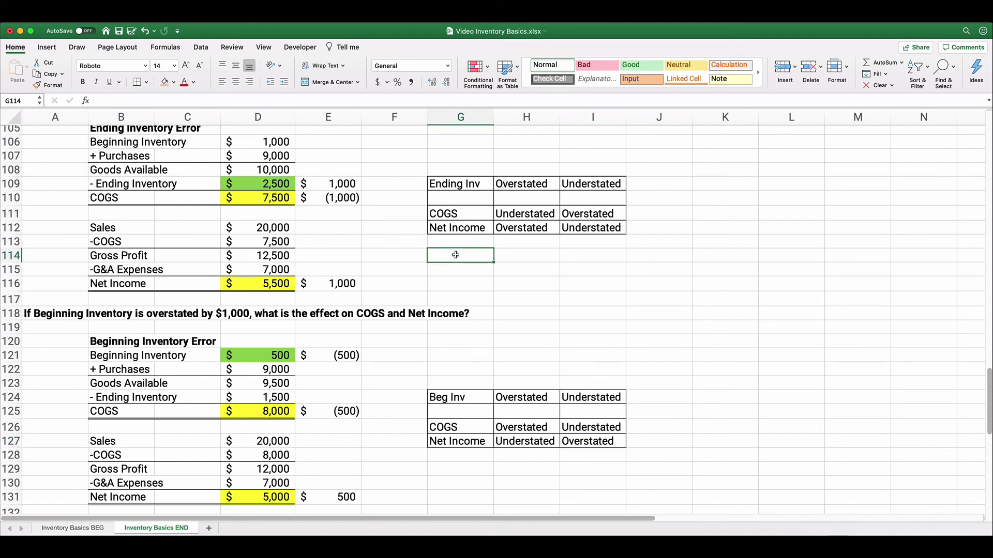
text(Ending Invent)
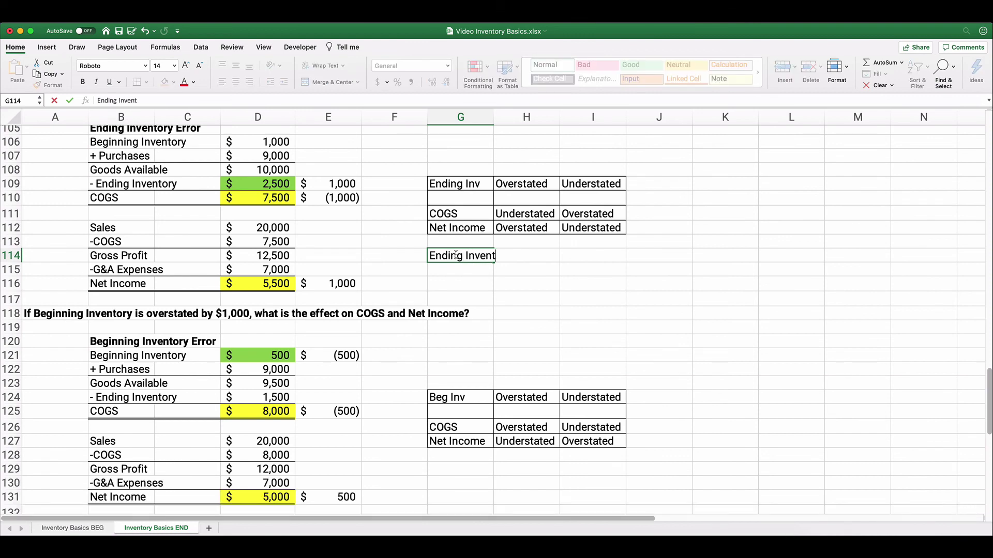
text(ory and )
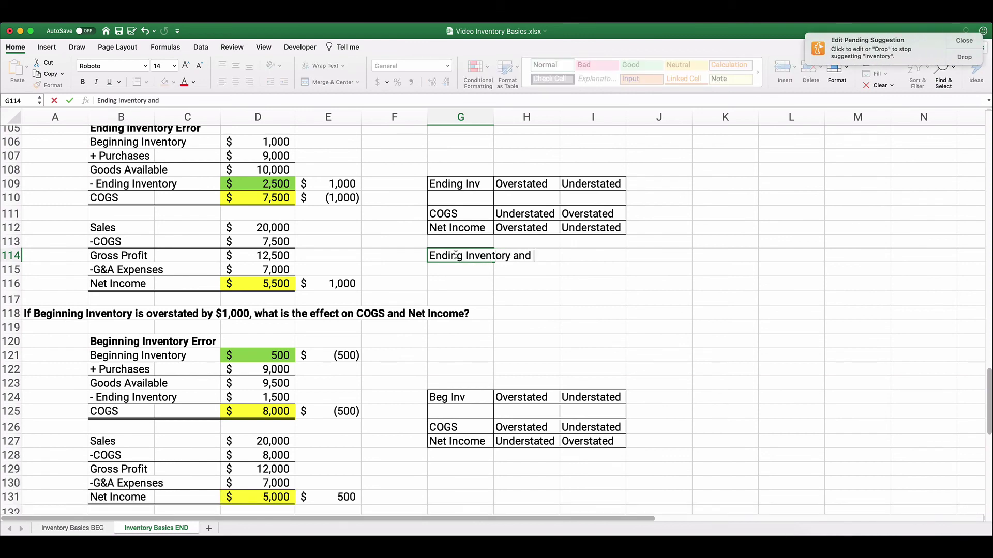
text(net income)
key(Return)
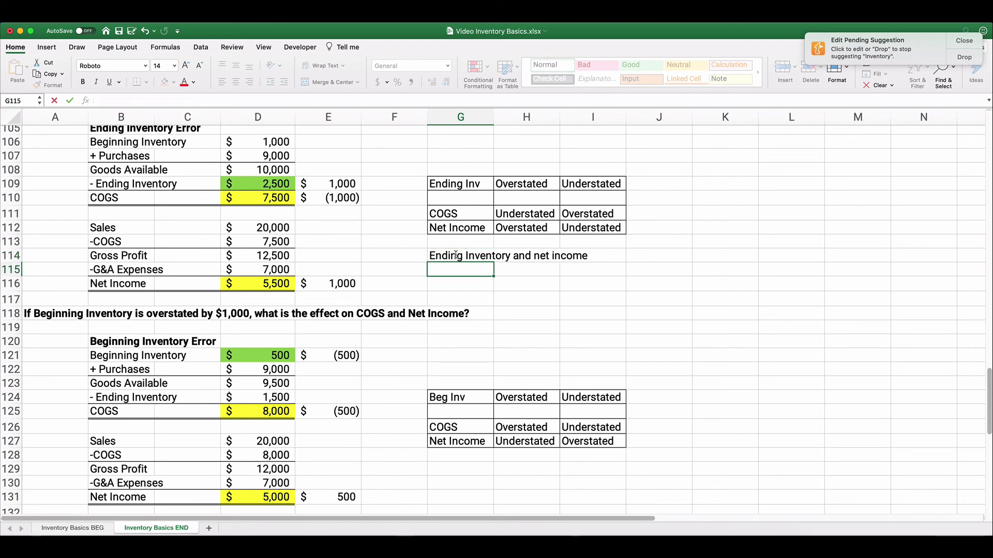
text(Direct)
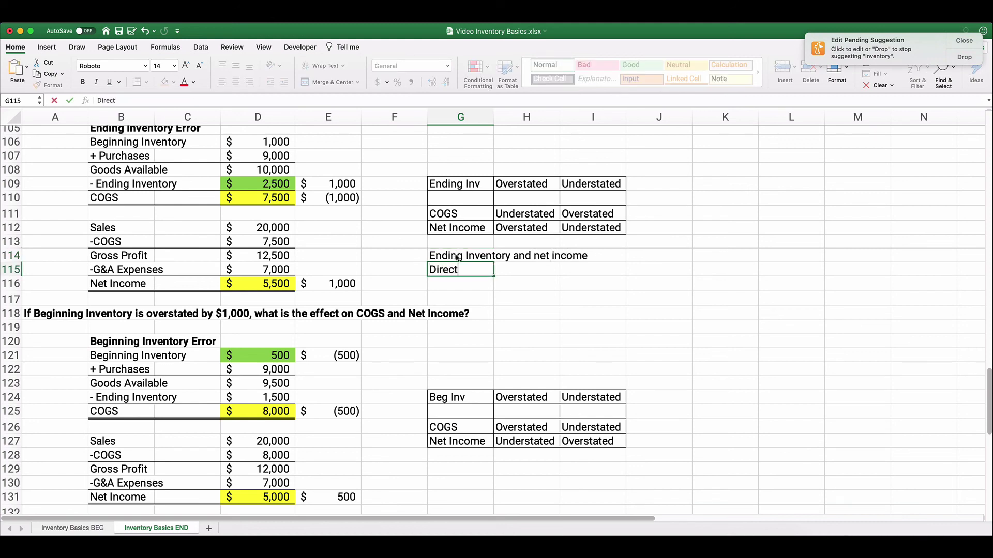
text( relationship)
key(Return)
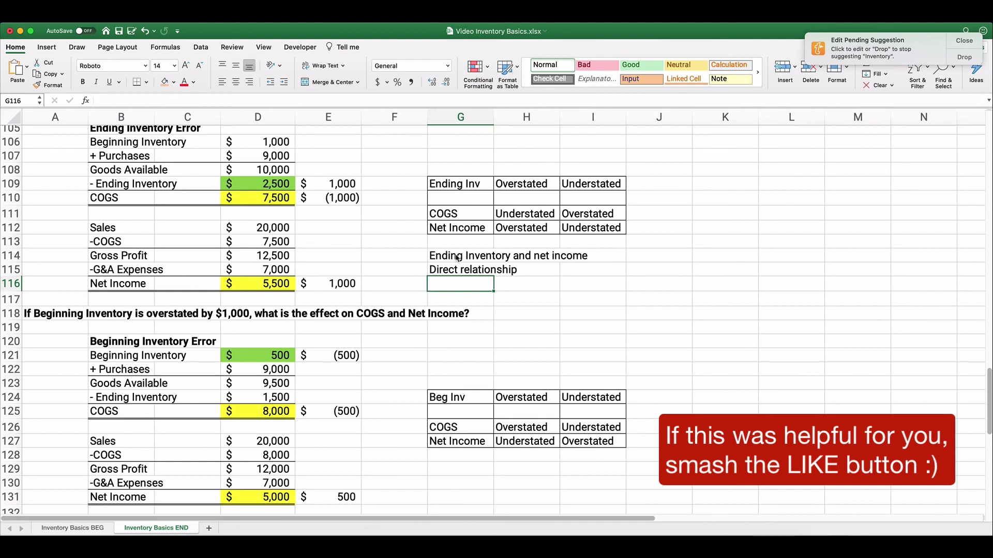
Add a note below the Beg Inv table, with "Beg Inv and net income" in G129 and "Opposite relationship" in G130
click(454, 464)
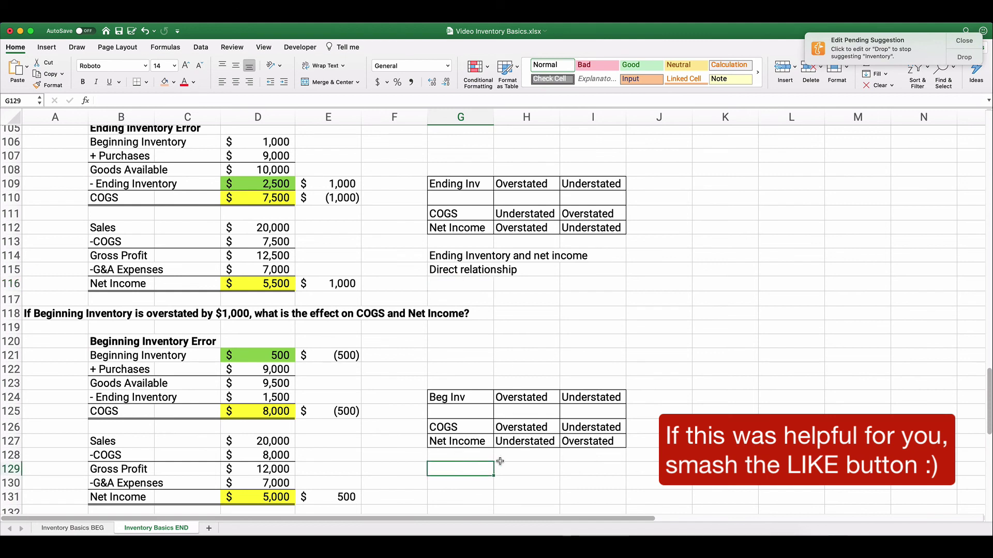
text(Beg Inv and )
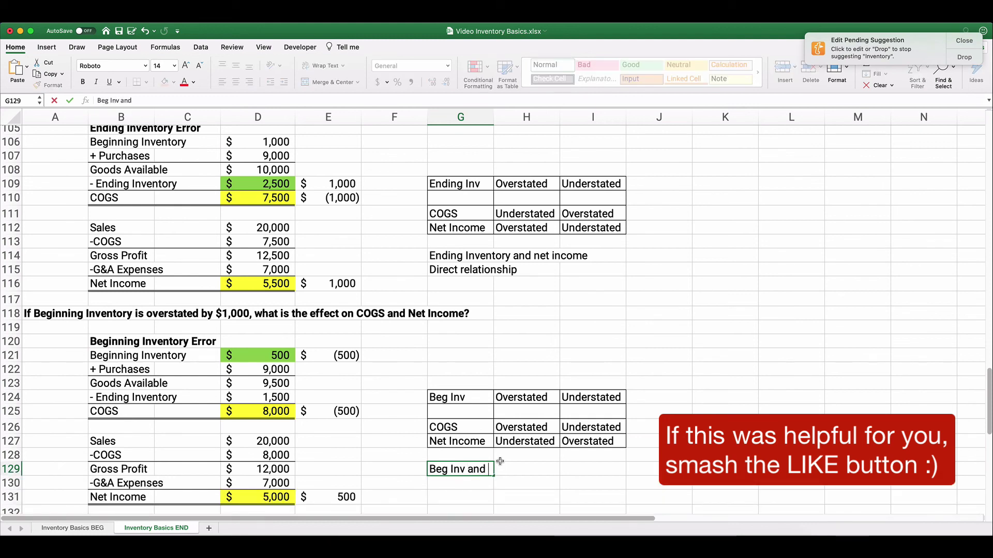
text(net income)
key(BackSpace)
key(BackSpace)
key(BackSpace)
key(BackSpace)
key(BackSpace)
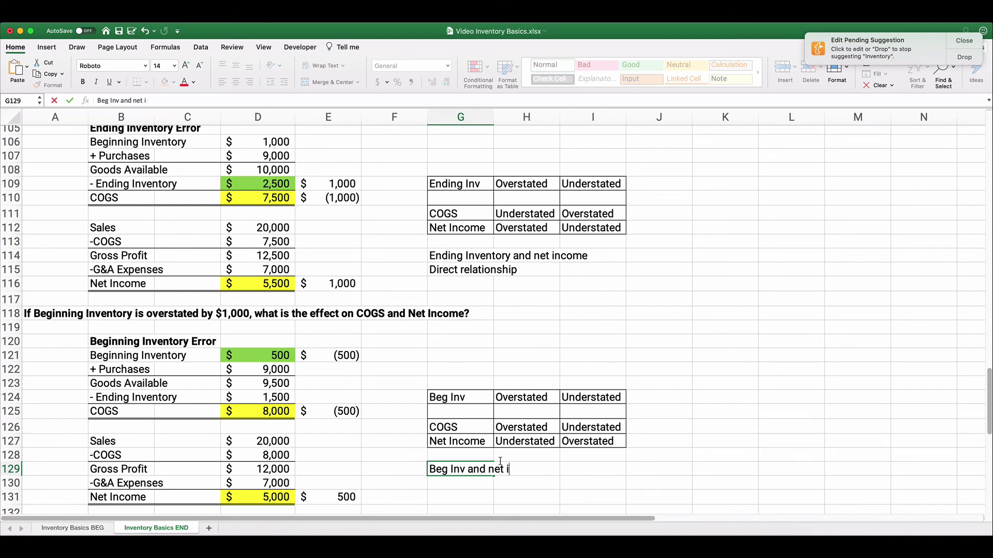
text(ncome)
key(Return)
text(Opp)
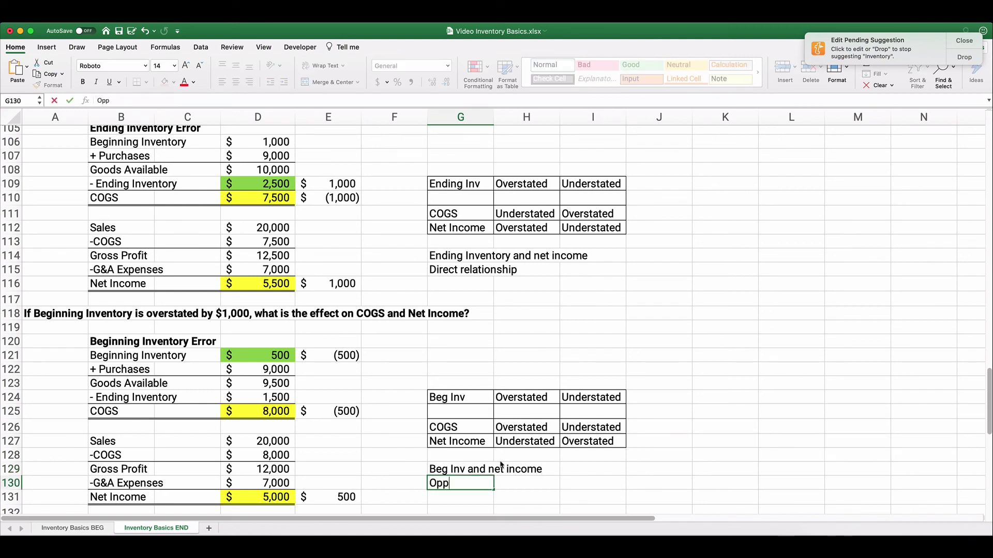
text(osite relations)
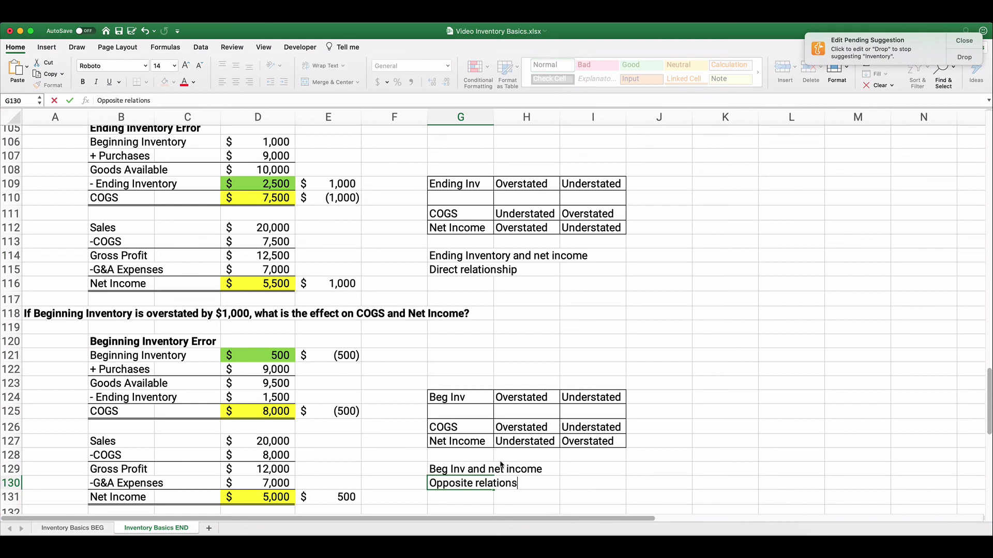
text(hip)
key(Return)
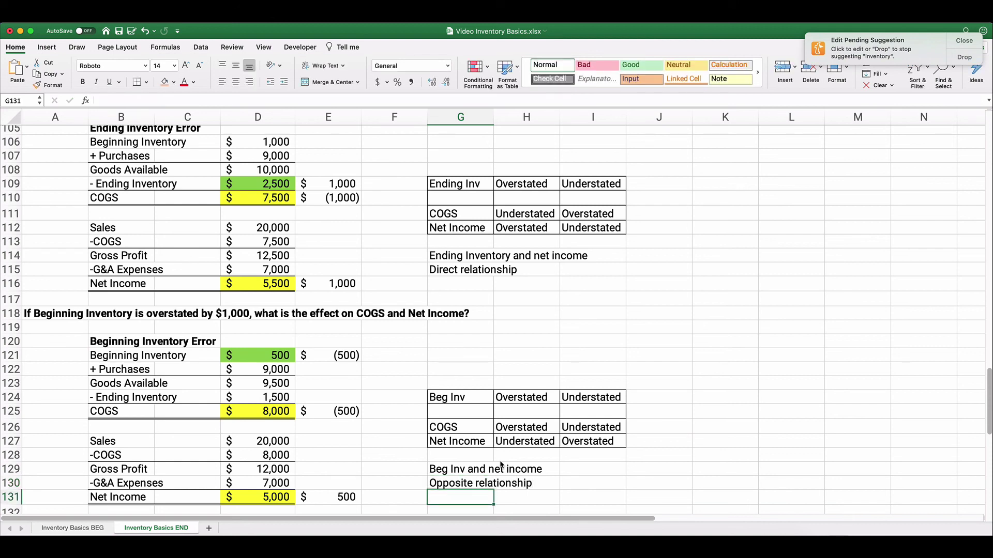